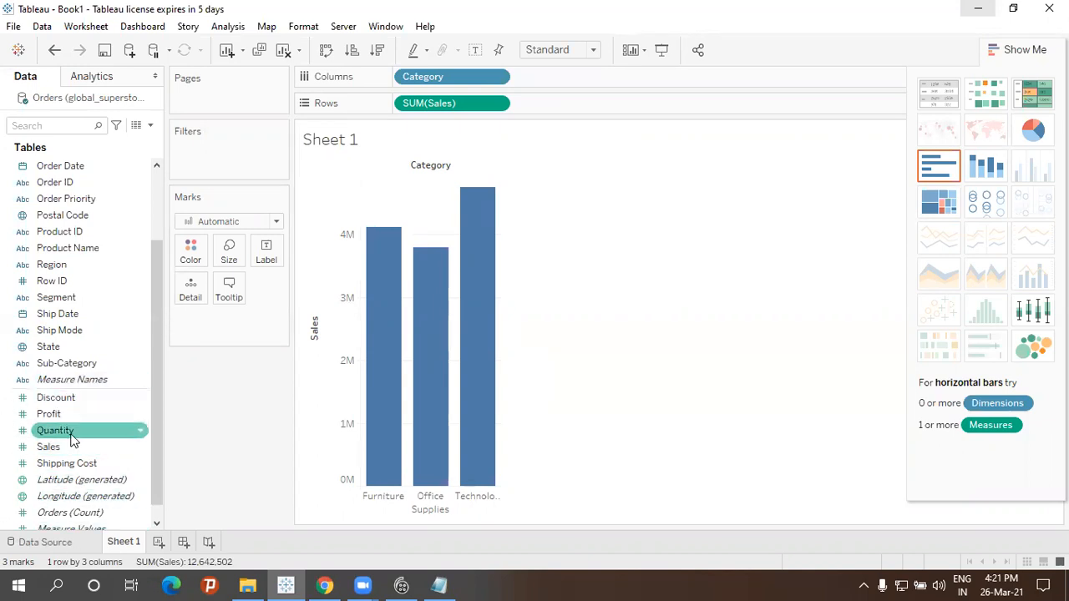
# - Add Discount and Profit to Rows after Sales and view the aggregation options for Profit
pyautogui.moveTo(77, 404)
pyautogui.mouseDown()
pyautogui.moveTo(563, 142)
pyautogui.moveTo(595, 108)
pyautogui.moveTo(560, 109)
pyautogui.mouseUp()
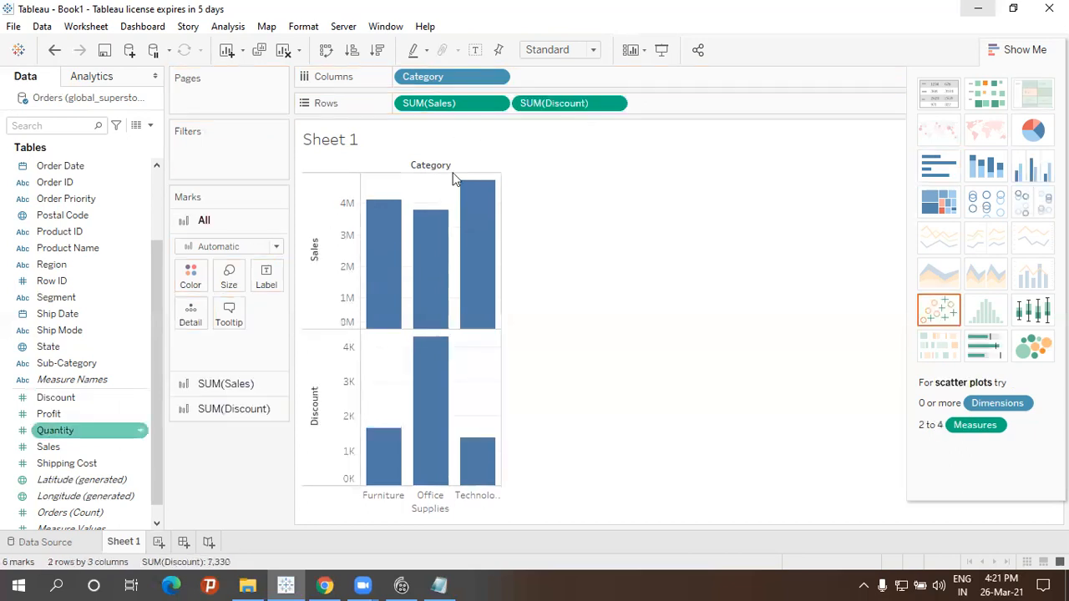
pyautogui.moveTo(115, 414)
pyautogui.mouseDown()
pyautogui.moveTo(647, 97)
pyautogui.moveTo(660, 106)
pyautogui.mouseUp()
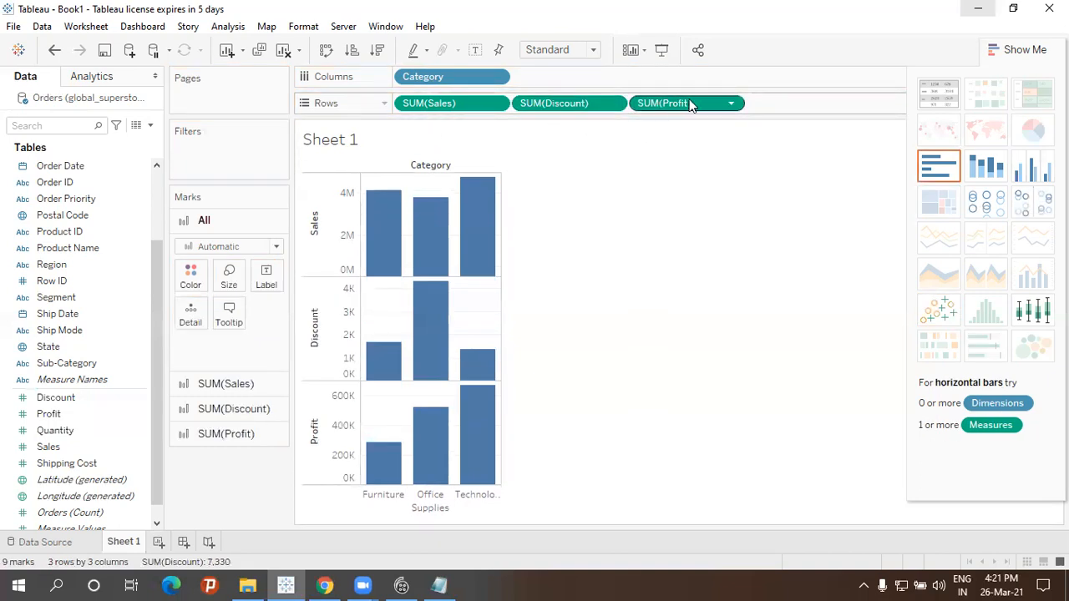
pyautogui.click(731, 104)
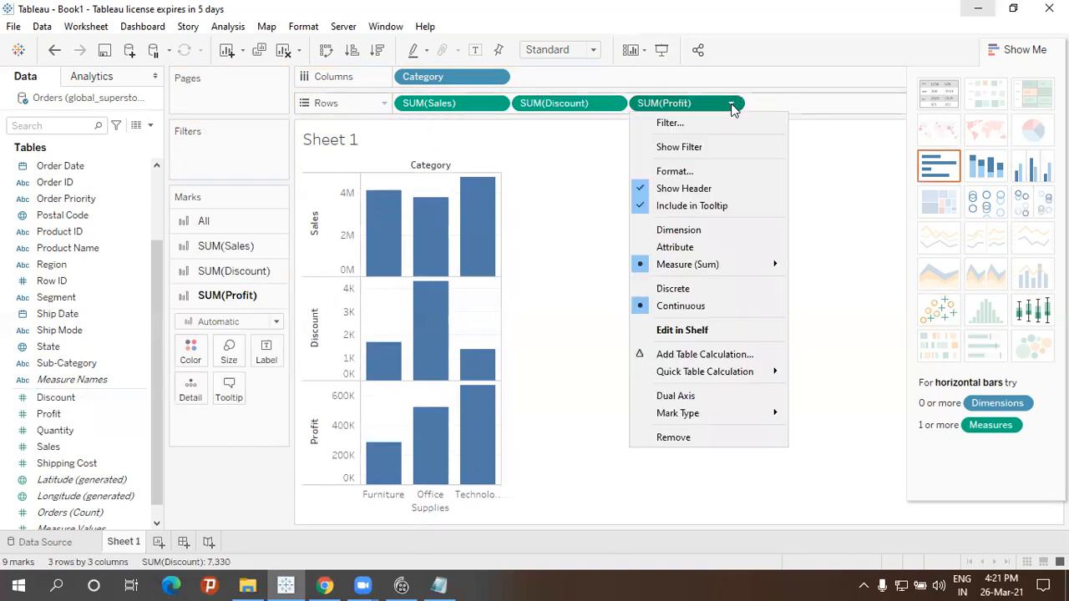
pyautogui.moveTo(748, 264)
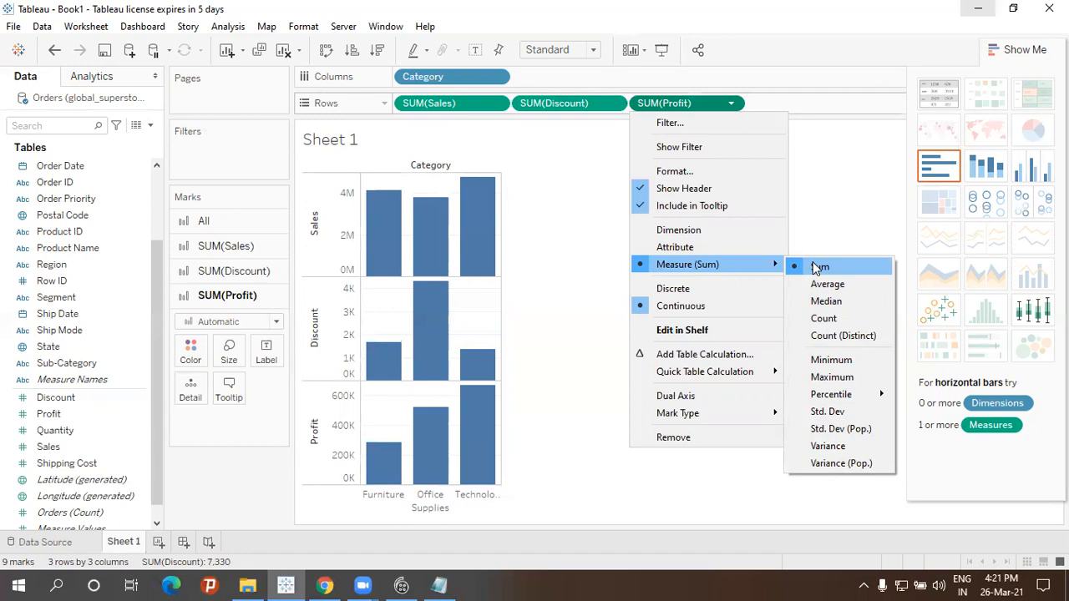
# - Remove Discount and Profit from Rows, keeping only Sales by Category
pyautogui.click(571, 98)
pyautogui.moveTo(571, 99); pyautogui.dragTo(224, 501)
pyautogui.moveTo(618, 103); pyautogui.dragTo(437, 80)
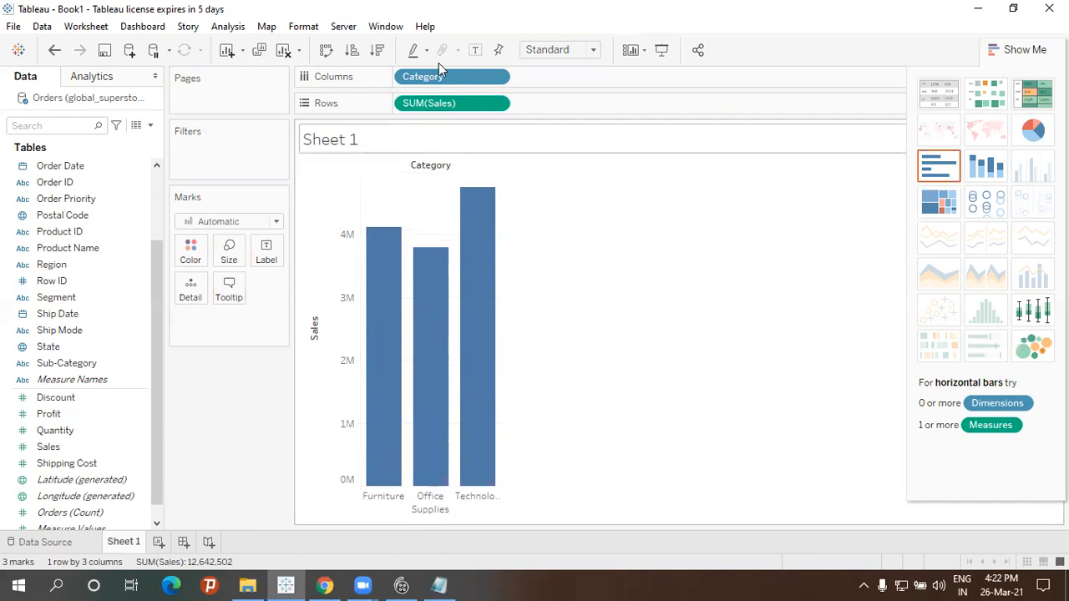
# - Convert the sales-by-category chart to a text table and restore the vertical bars with Category in Columns and Sales in Rows
pyautogui.click(940, 99)
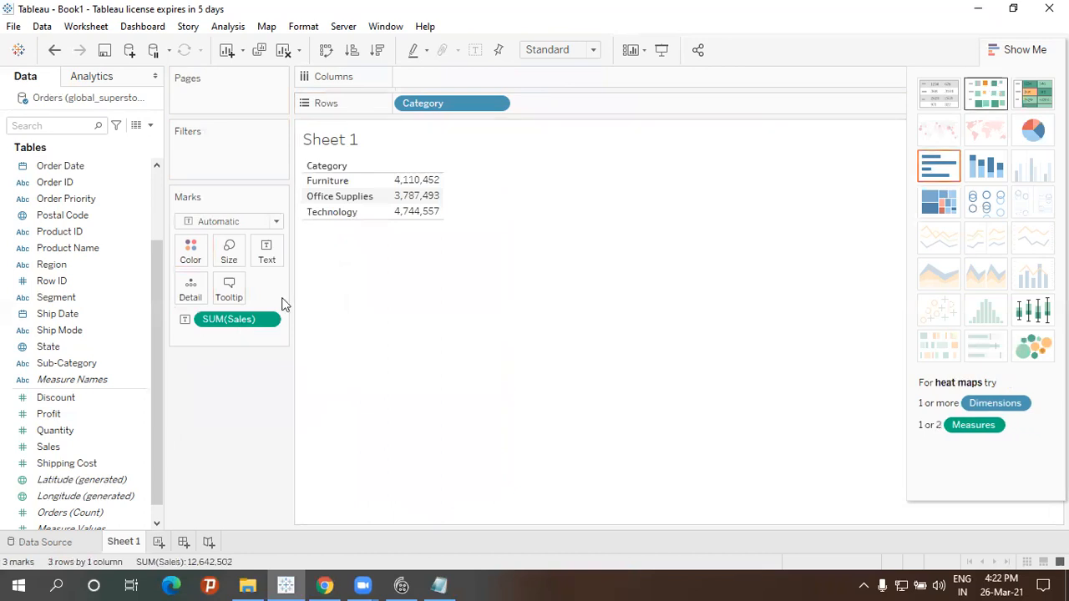
pyautogui.hotkey('ctrl', 'z')
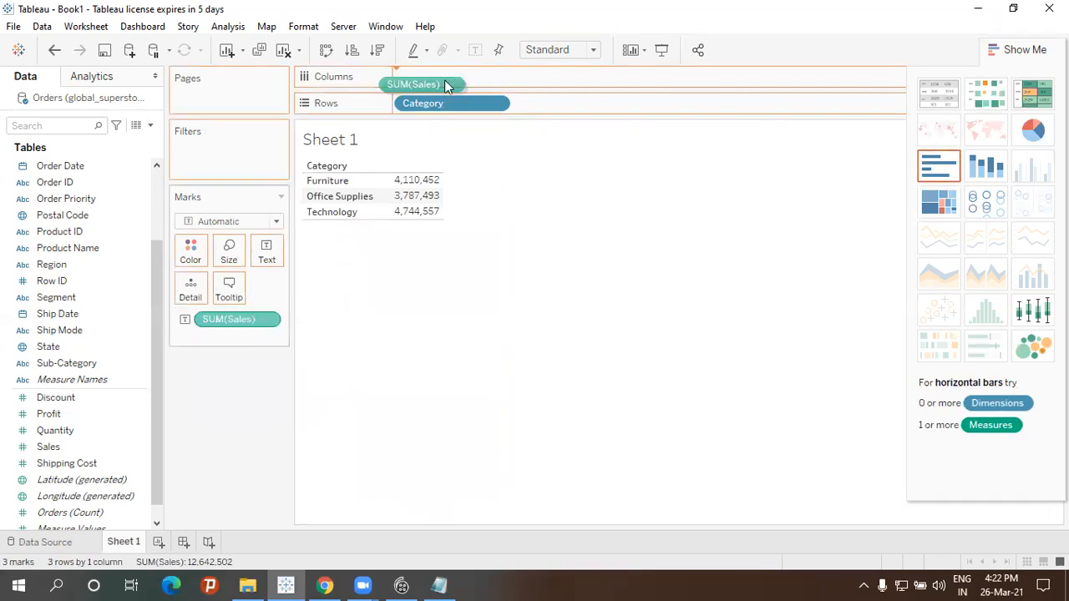
pyautogui.click(326, 51)
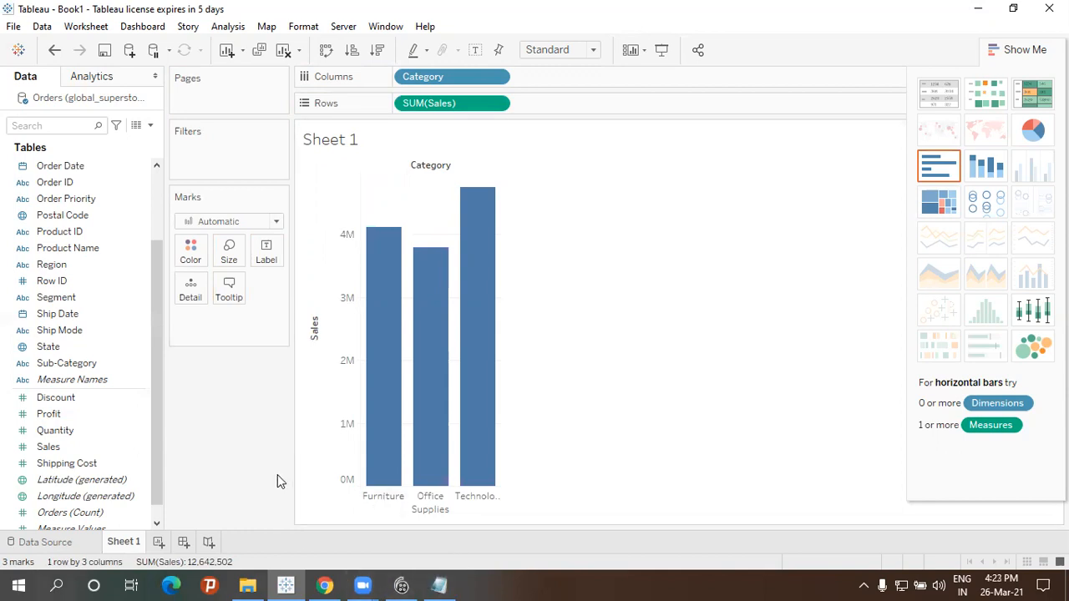
# - Add a new worksheet and rename Sheet 1 as "discrete continious"
pyautogui.hotkey('ctrl', 'm')
pyautogui.click(126, 543)
pyautogui.rightClick(124, 543)
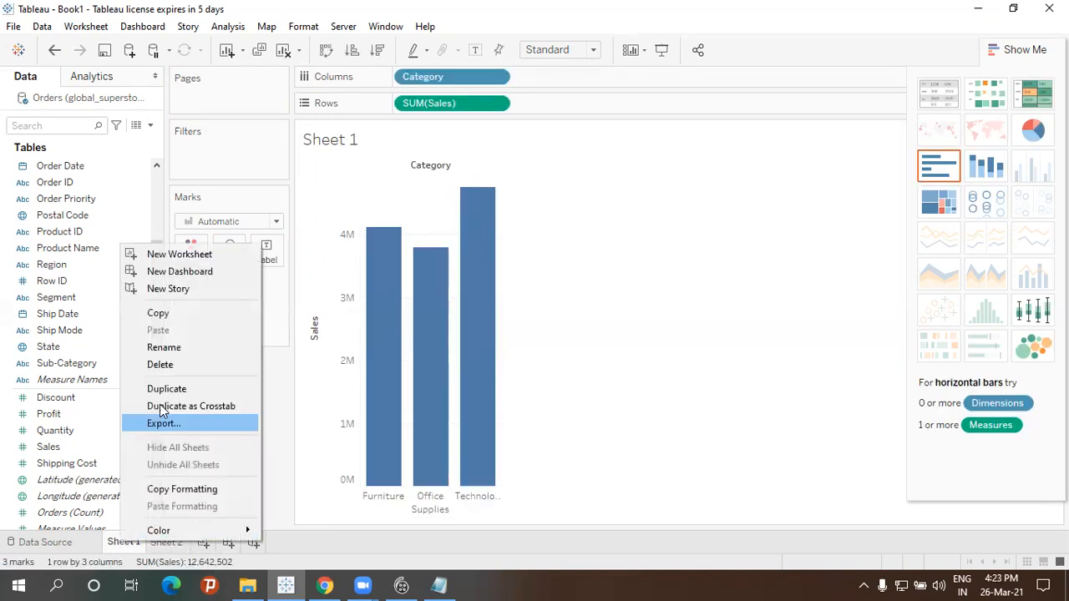
pyautogui.click(176, 348)
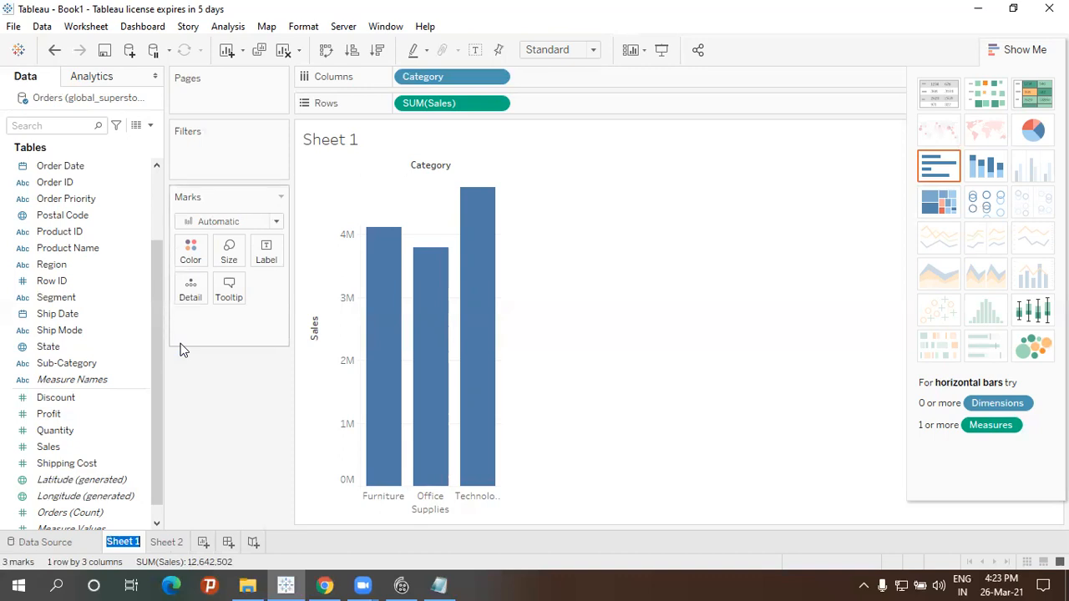
pyautogui.write('discre')
pyautogui.press('BackSpace')
pyautogui.write('ete')
pyautogui.press('Return')
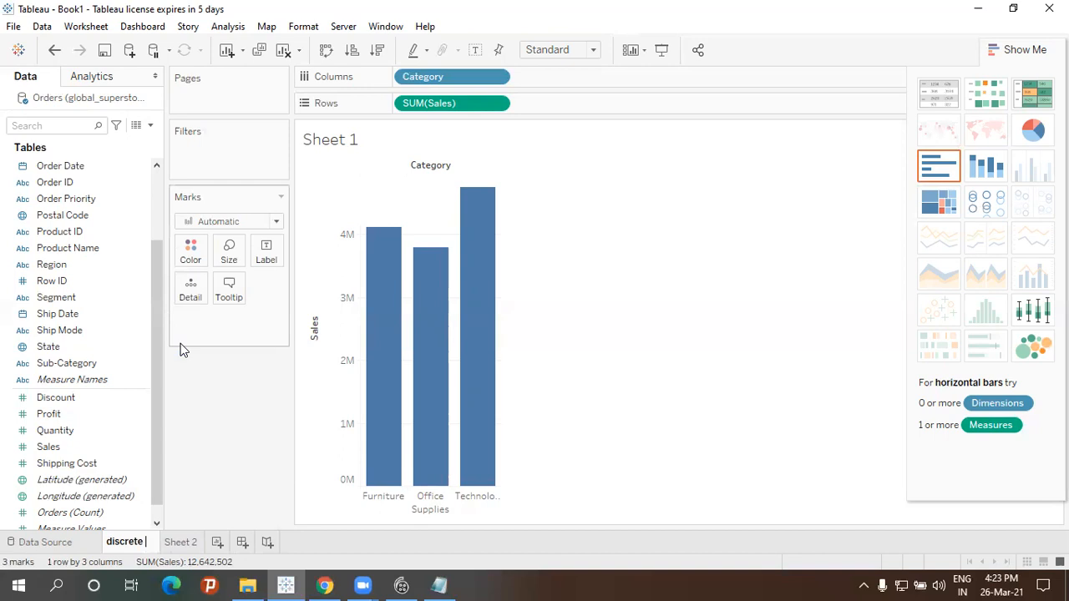
pyautogui.write('conti')
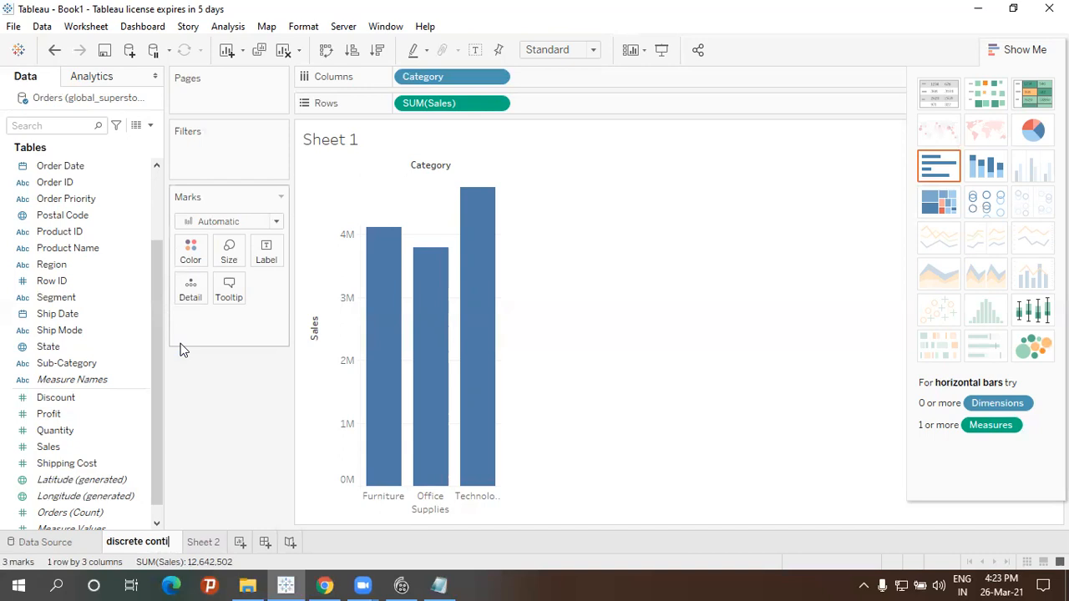
pyautogui.write('nious')
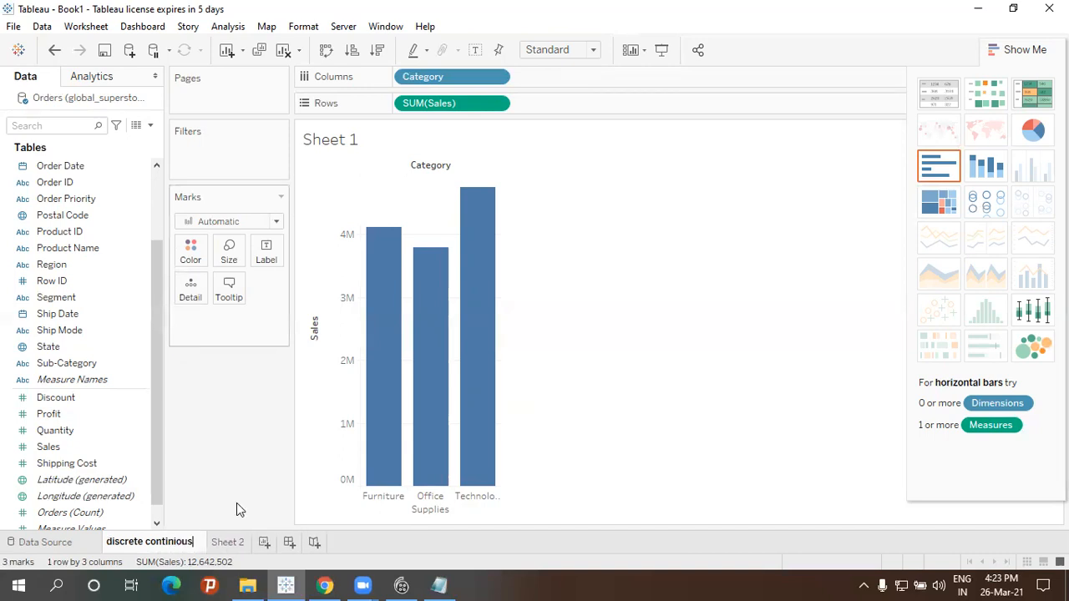
pyautogui.click(224, 542)
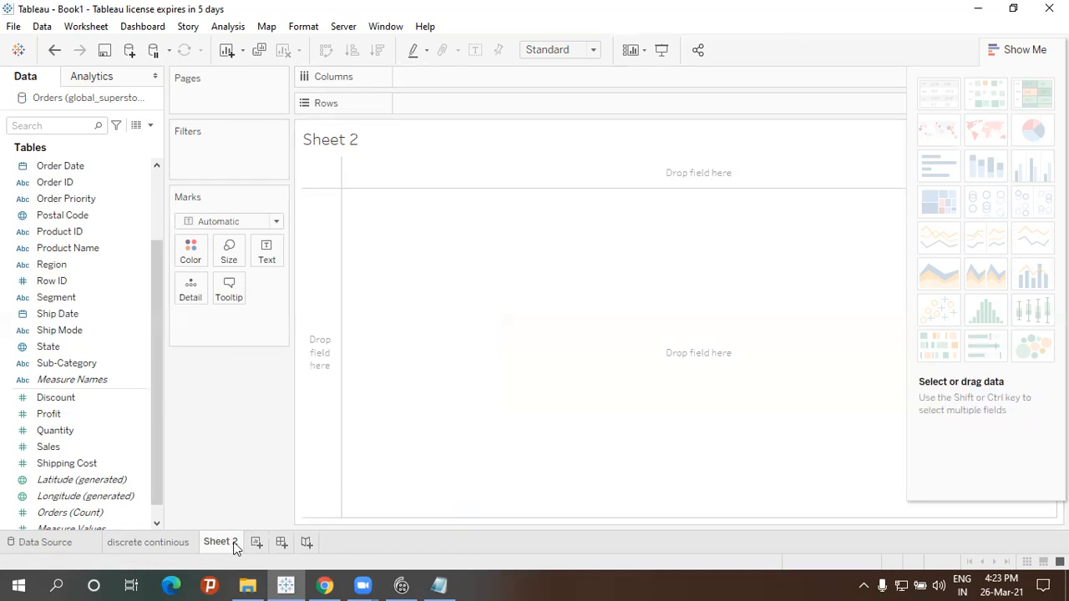
# - Preview the chart on the discrete continious sheet as a text table and undo the change
pyautogui.click(160, 546)
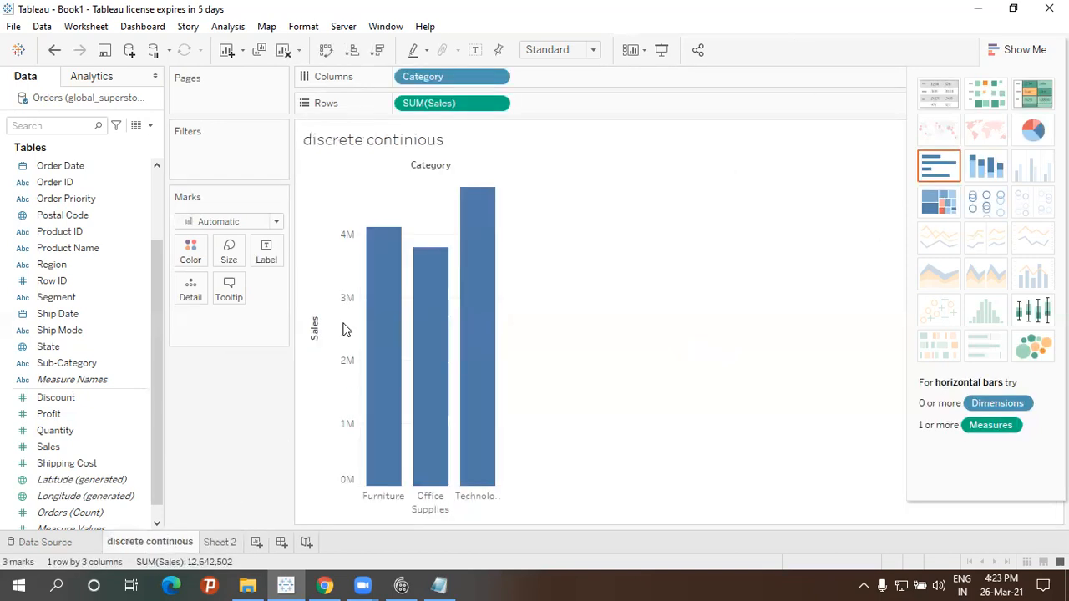
pyautogui.click(939, 93)
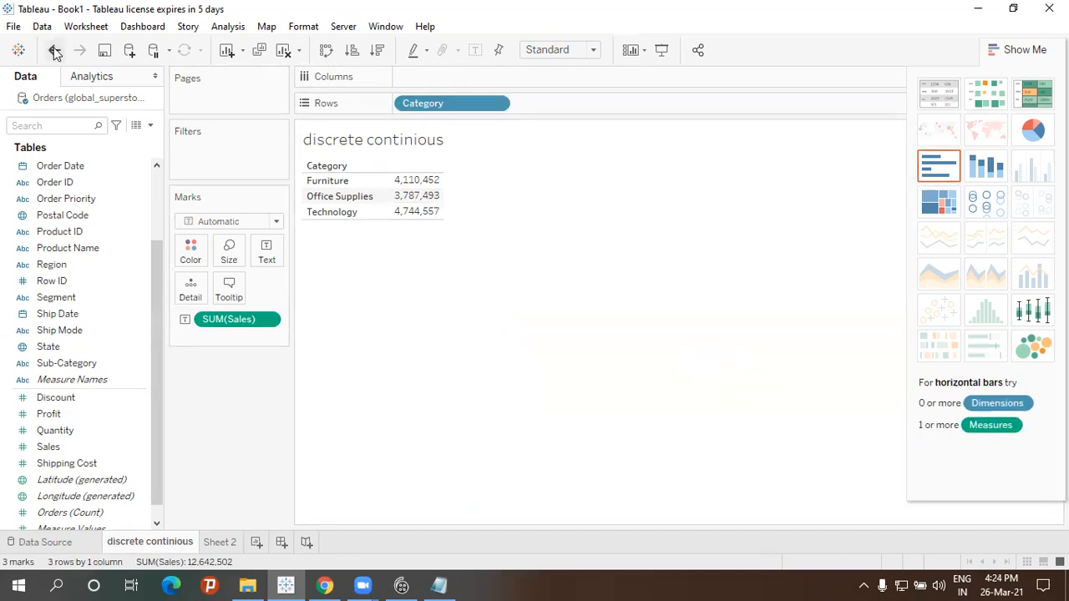
pyautogui.hotkey('ctrl', 'z')
# - On Sheet 2, build a horizontal bar chart with Sales in Columns and Sub-Category in Rows
pyautogui.click(216, 542)
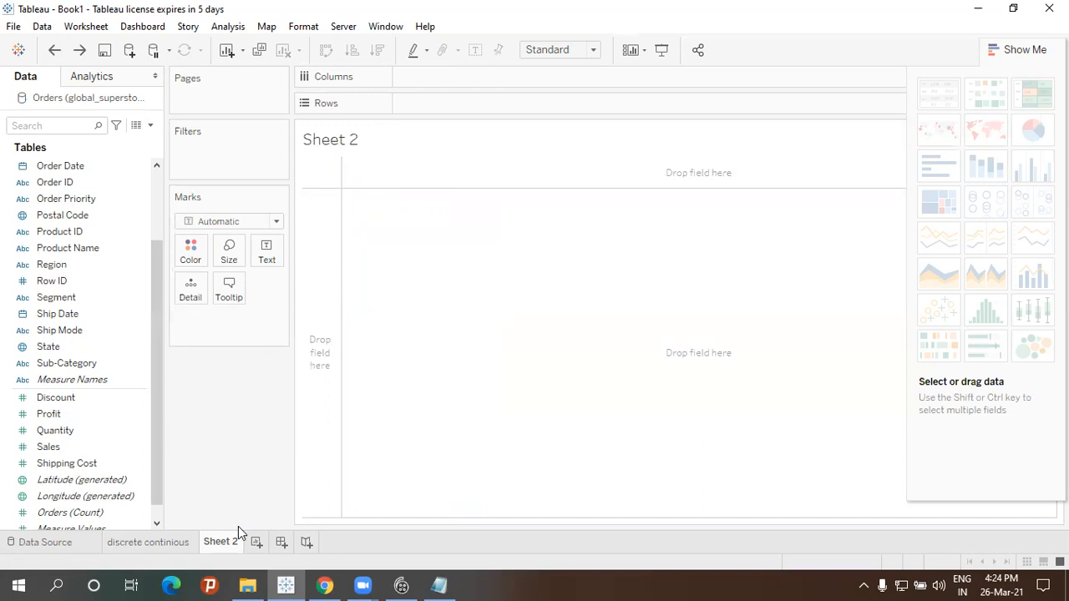
pyautogui.moveTo(88, 449); pyautogui.dragTo(495, 84)
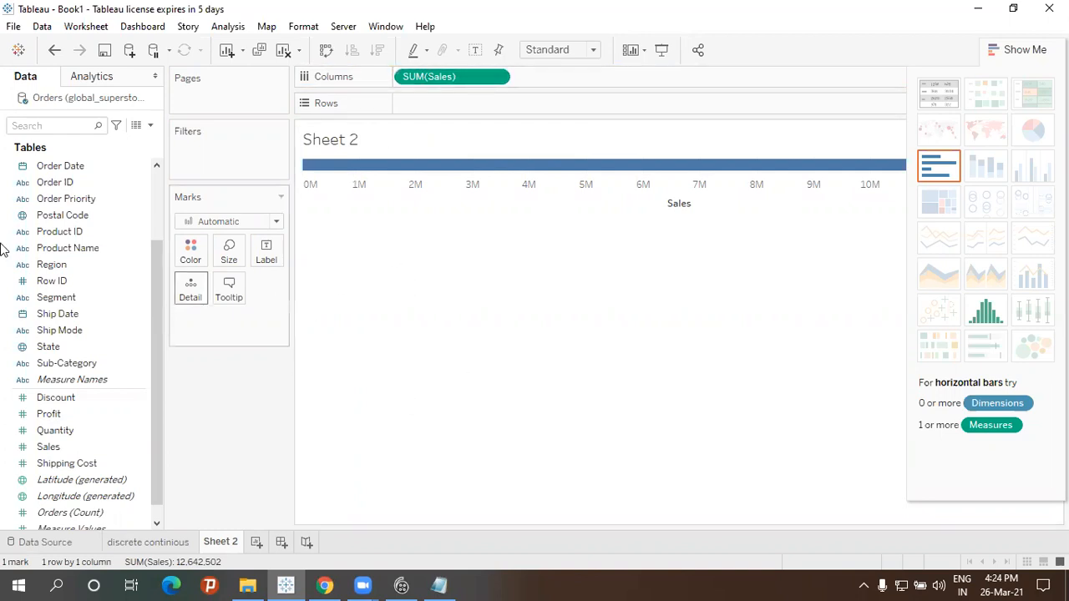
pyautogui.moveTo(156, 340); pyautogui.dragTo(149, 236)
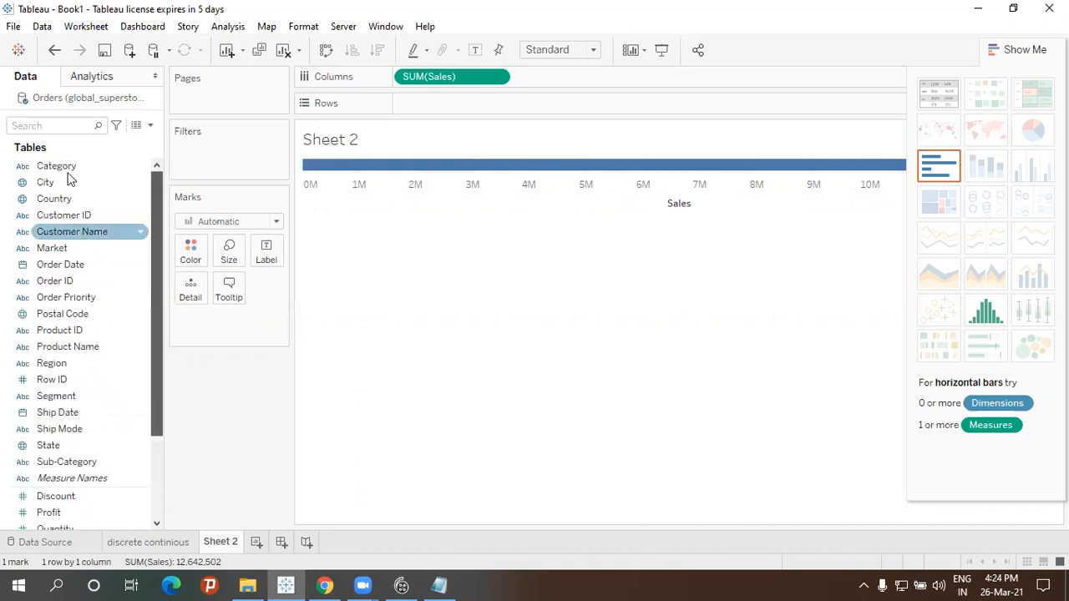
pyautogui.click(109, 312)
pyautogui.click(75, 266)
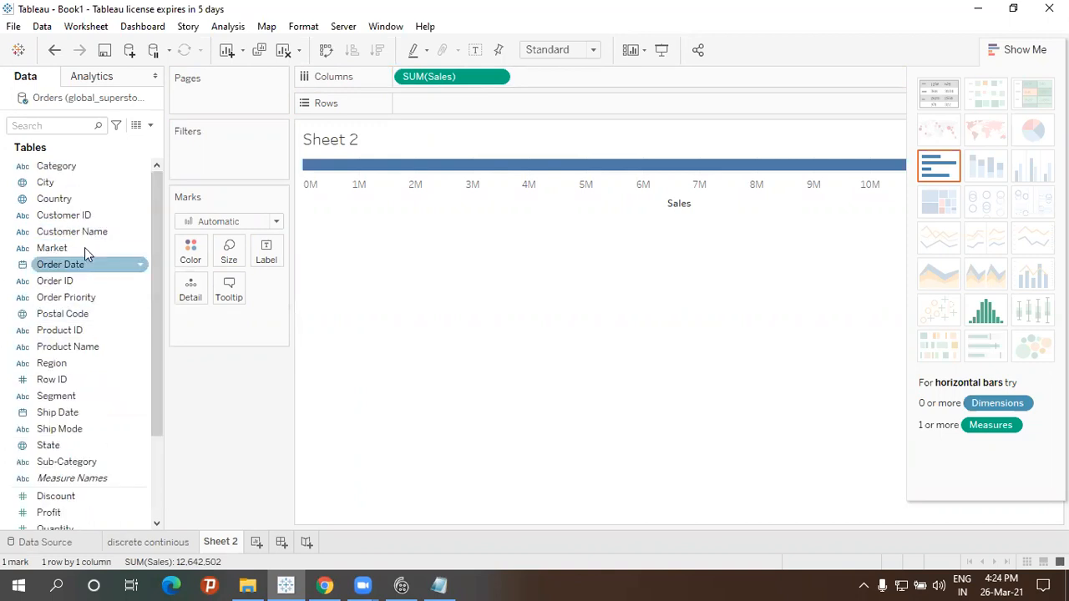
pyautogui.click(64, 216)
pyautogui.moveTo(71, 466); pyautogui.dragTo(481, 106)
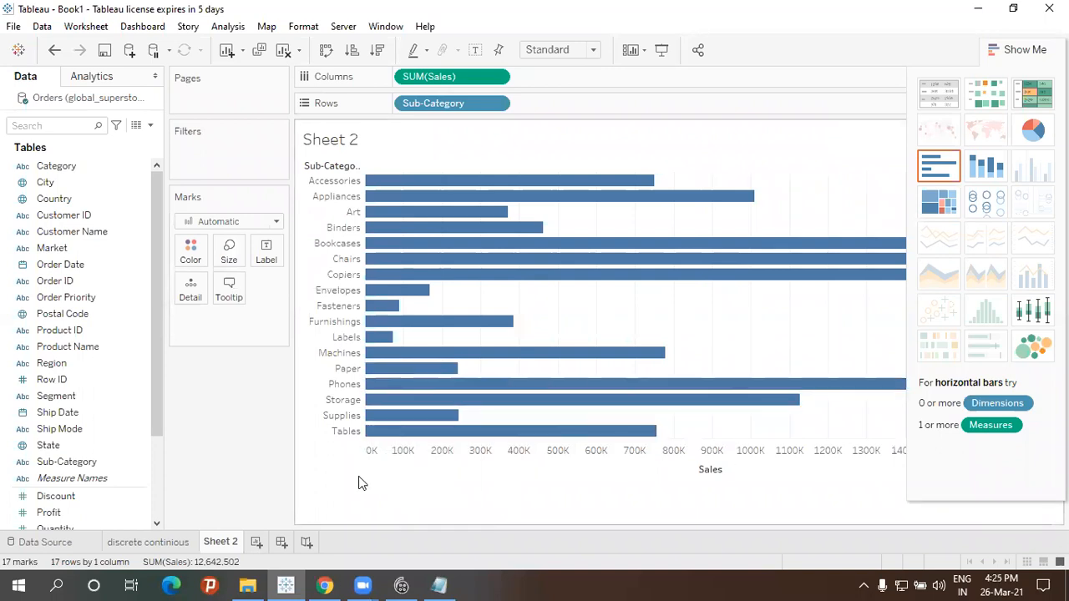
# - Color the sub-category bars by Sales and sort them in ascending order of sales
pyautogui.moveTo(159, 426); pyautogui.dragTo(150, 503)
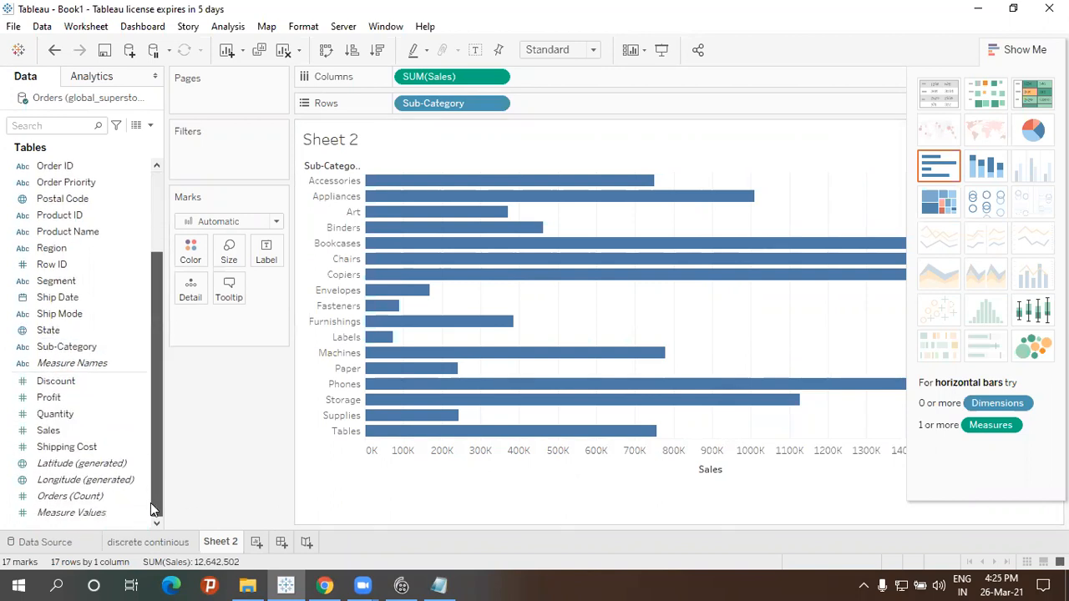
pyautogui.click(54, 434)
pyautogui.moveTo(54, 434)
pyautogui.mouseDown()
pyautogui.moveTo(177, 298)
pyautogui.moveTo(193, 258)
pyautogui.mouseUp()
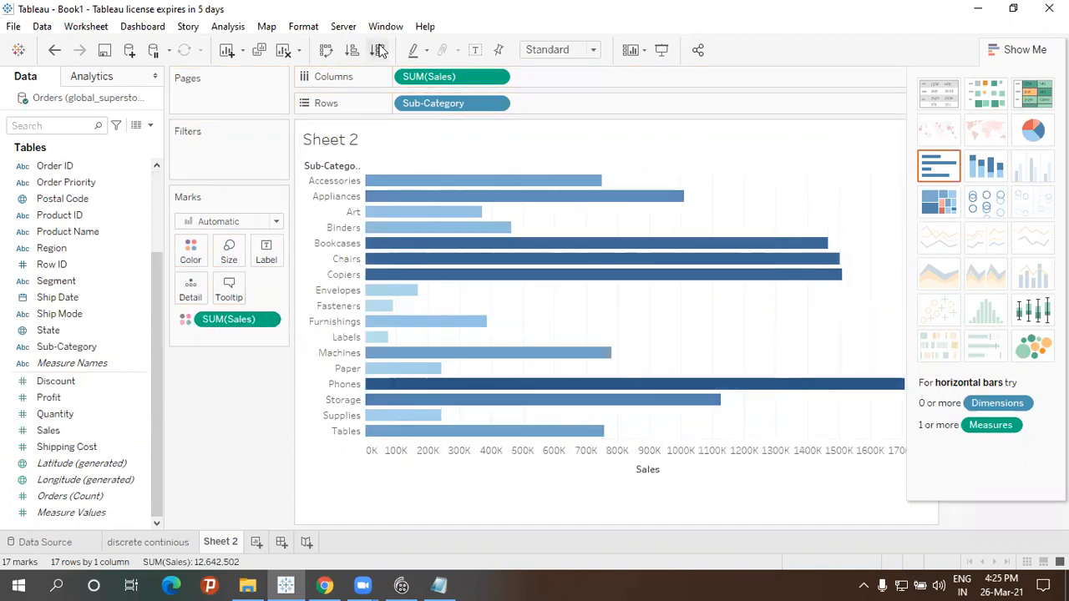
pyautogui.click(351, 53)
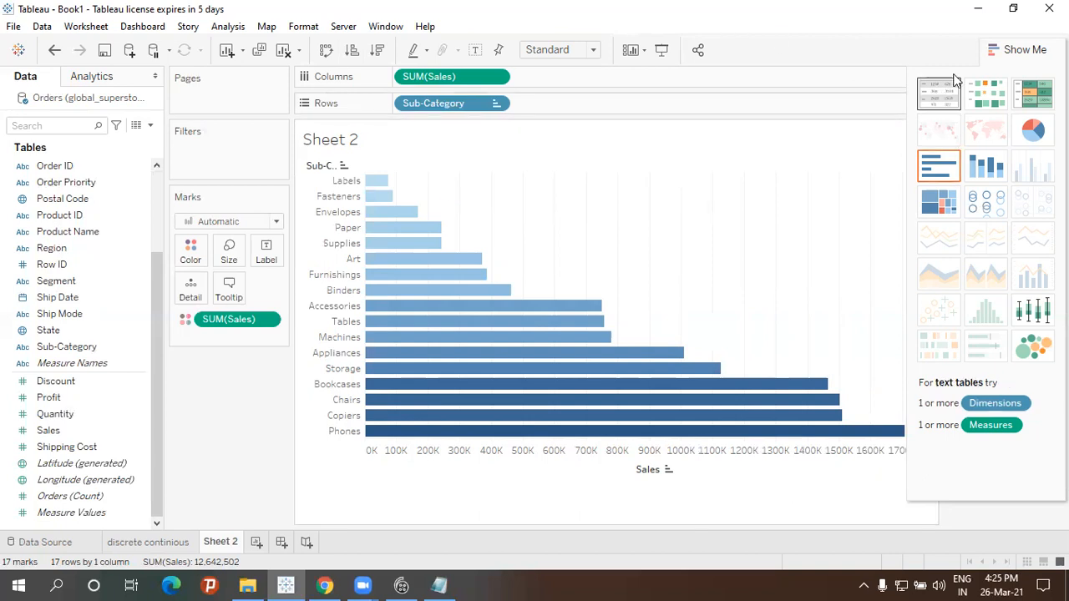
# - Hide the chart suggestions and change the Sales color legend to a custom sequential palette based on bright blue #0055ff
pyautogui.click(1002, 54)
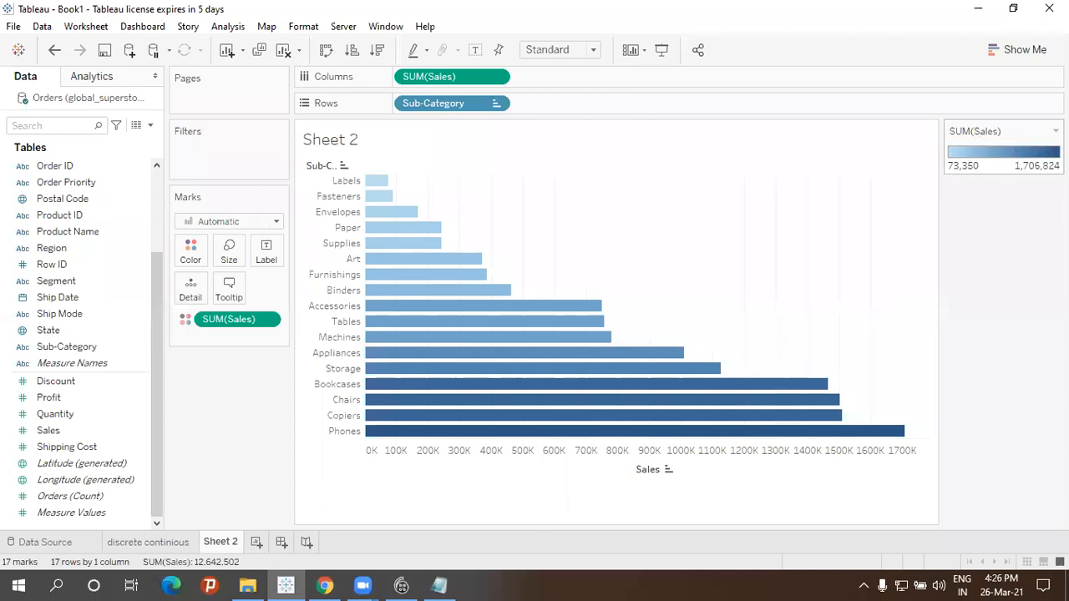
pyautogui.click(1056, 132)
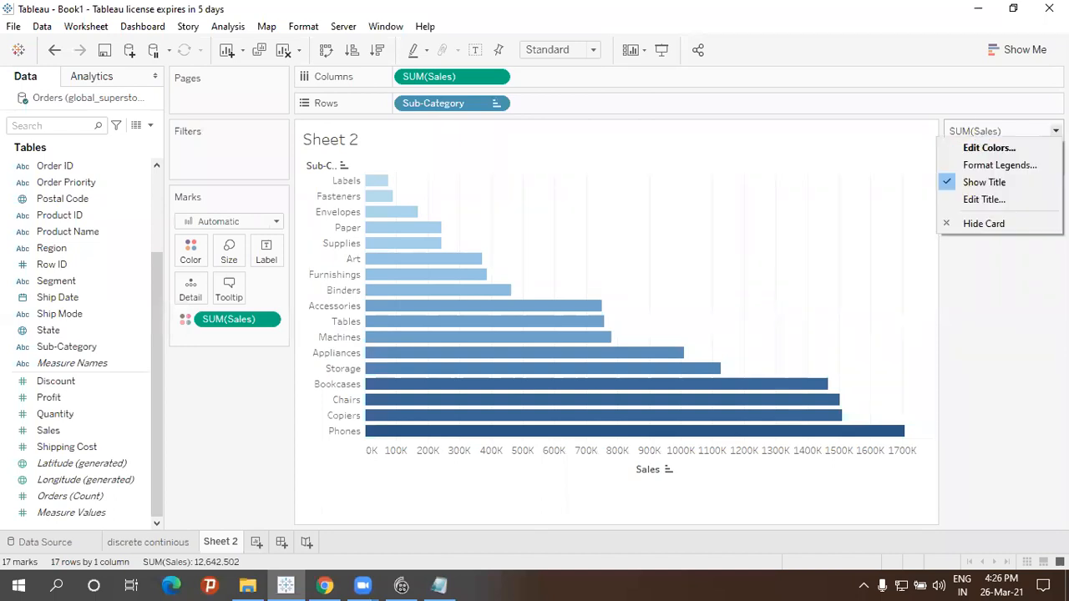
pyautogui.click(1034, 148)
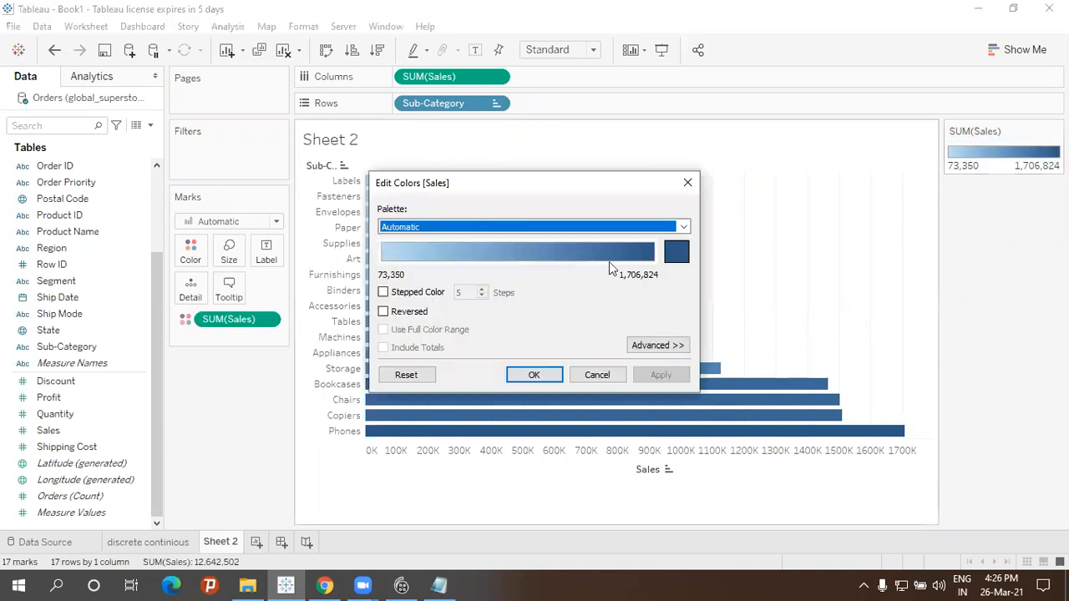
pyautogui.click(679, 254)
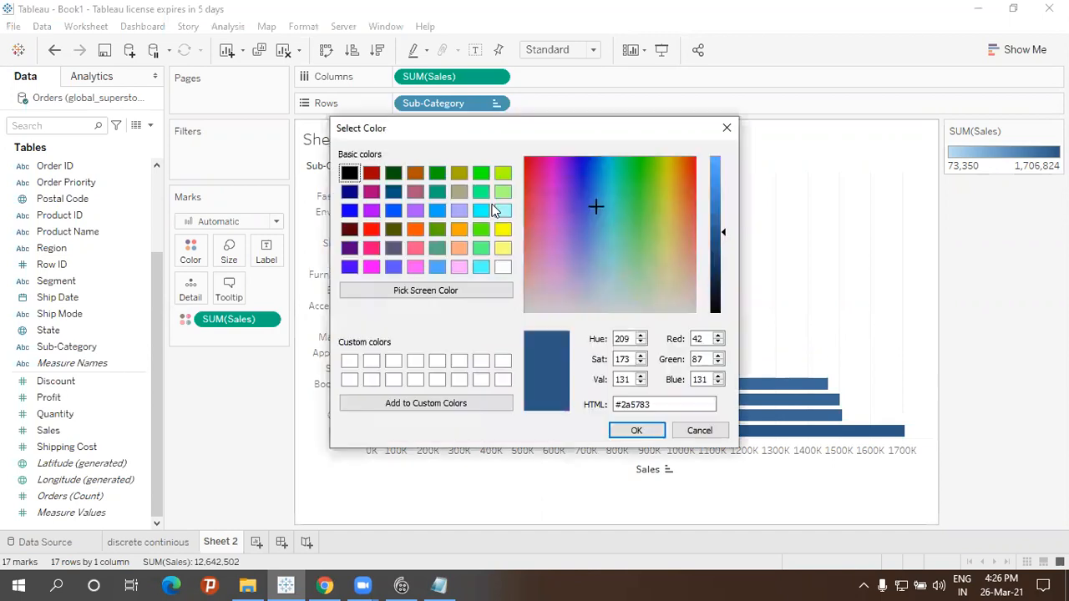
pyautogui.click(393, 210)
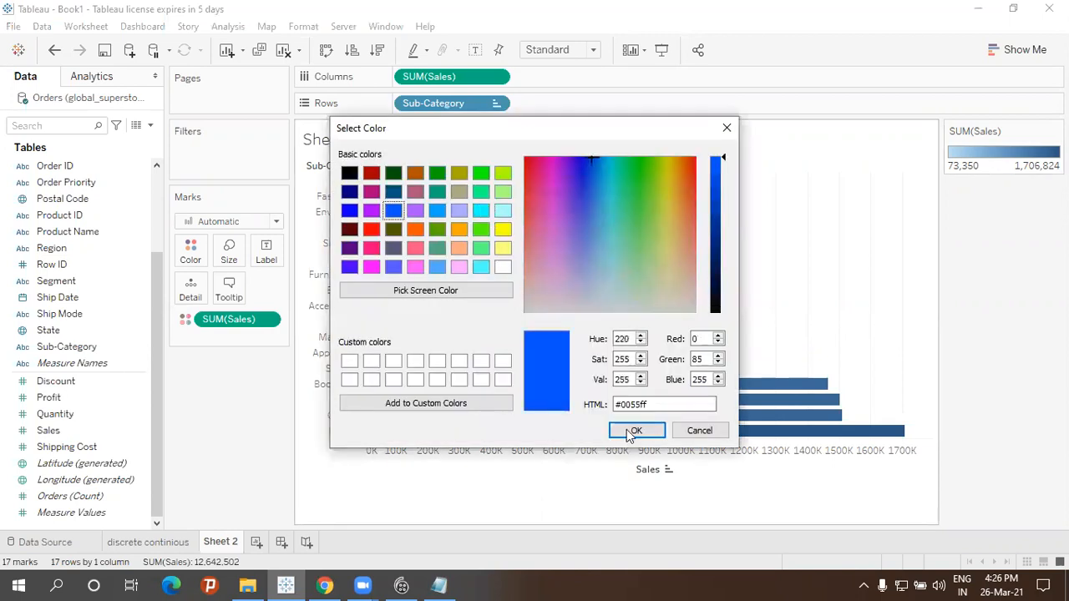
pyautogui.click(637, 430)
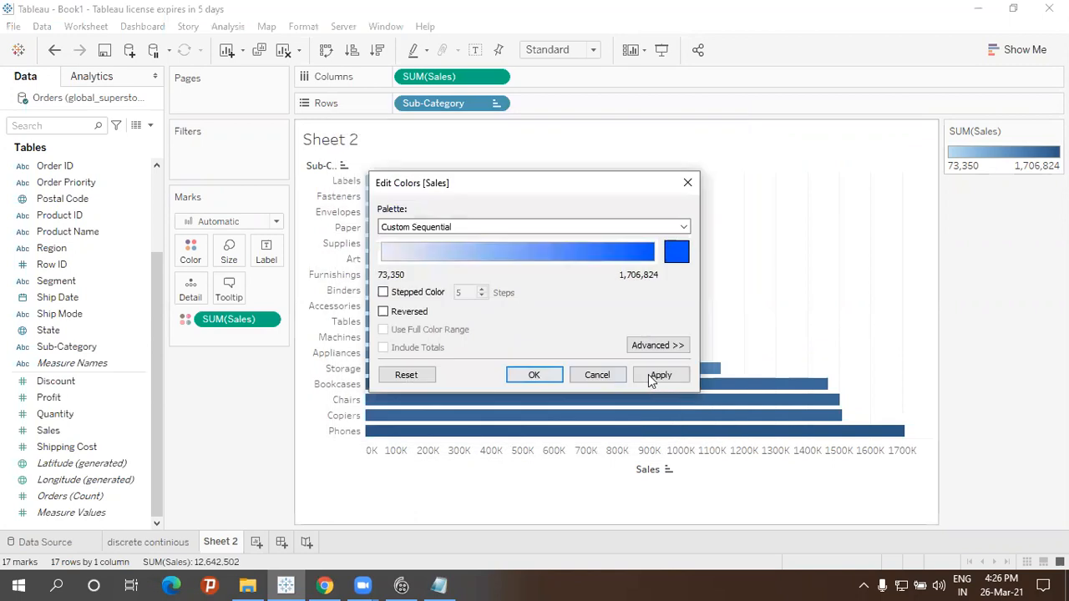
pyautogui.click(649, 376)
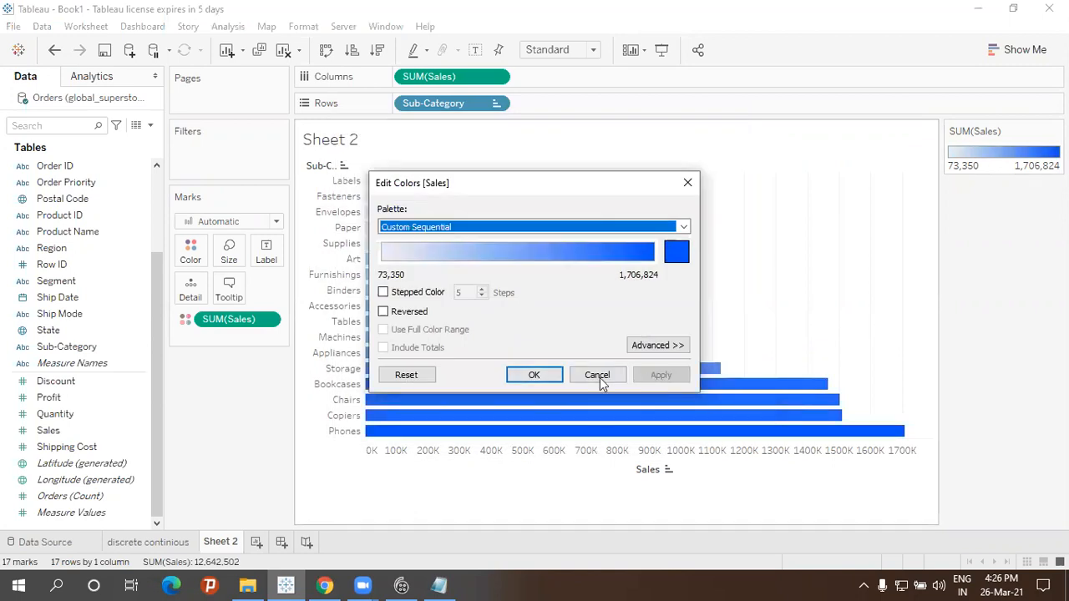
pyautogui.click(533, 377)
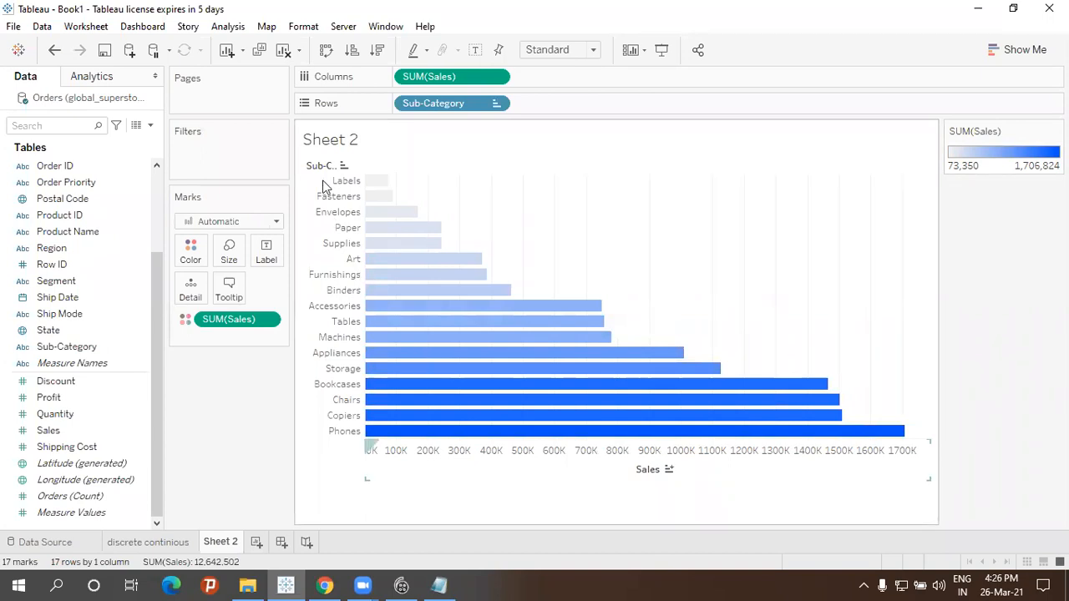
# - Add a new worksheet and chart Sales in Columns against Sub-Category in Rows
pyautogui.click(257, 546)
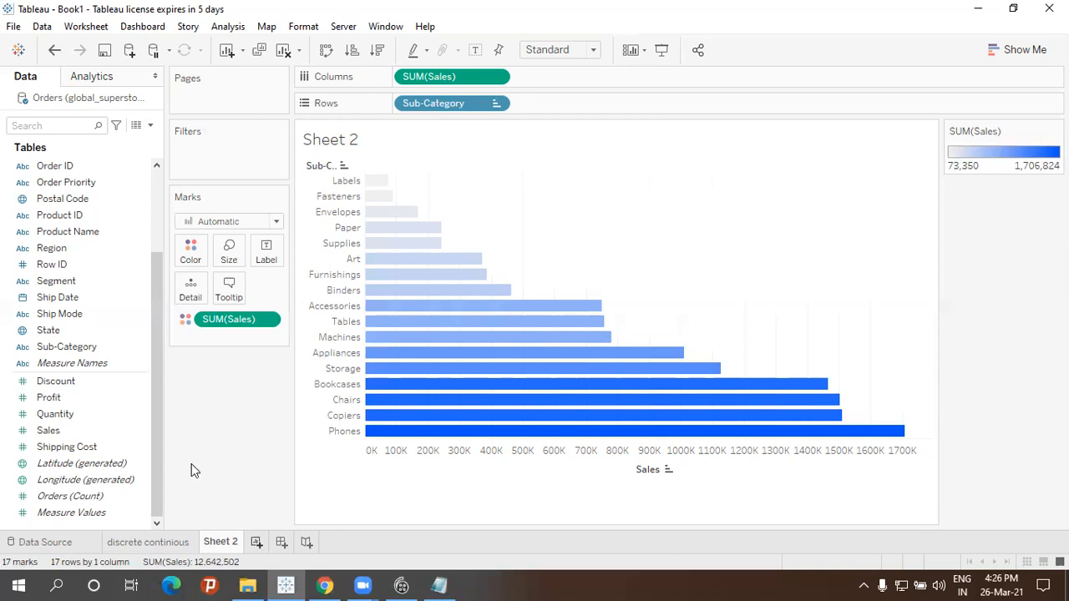
pyautogui.moveTo(95, 437); pyautogui.dragTo(466, 82)
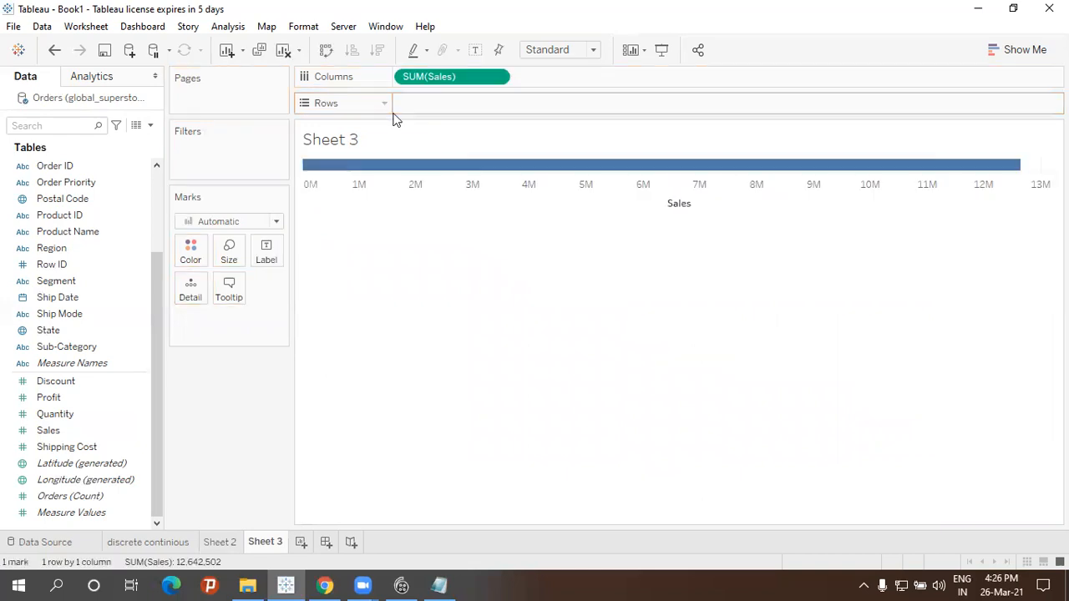
pyautogui.click(139, 349)
pyautogui.moveTo(91, 351); pyautogui.dragTo(478, 105)
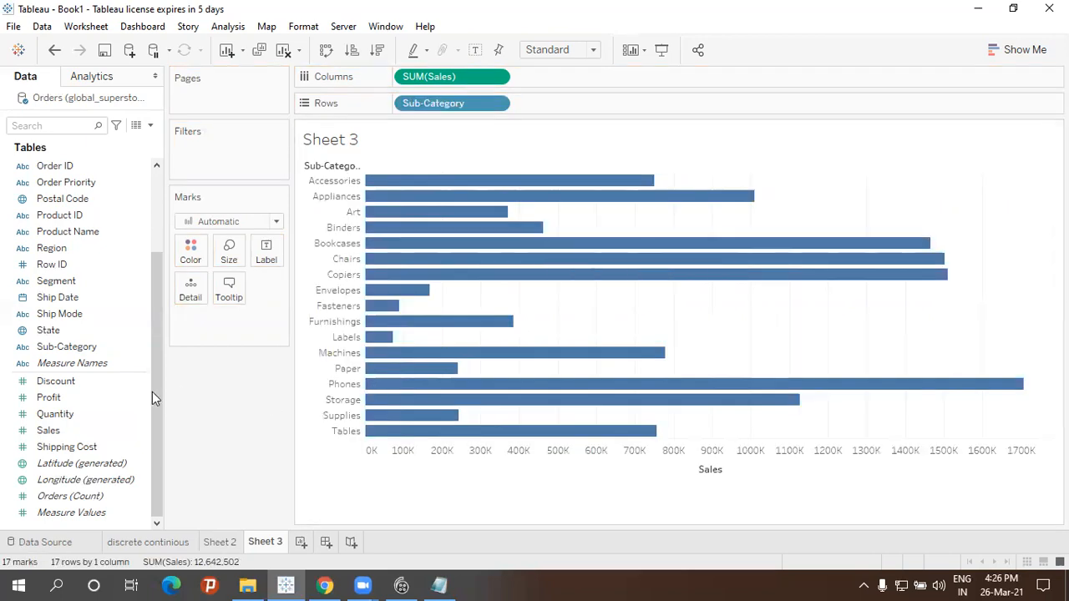
# - Examine the discrete and continuous fields in the data list and compare the Sheet 2 chart with Sheet 3
pyautogui.scroll(3, 147, 294)
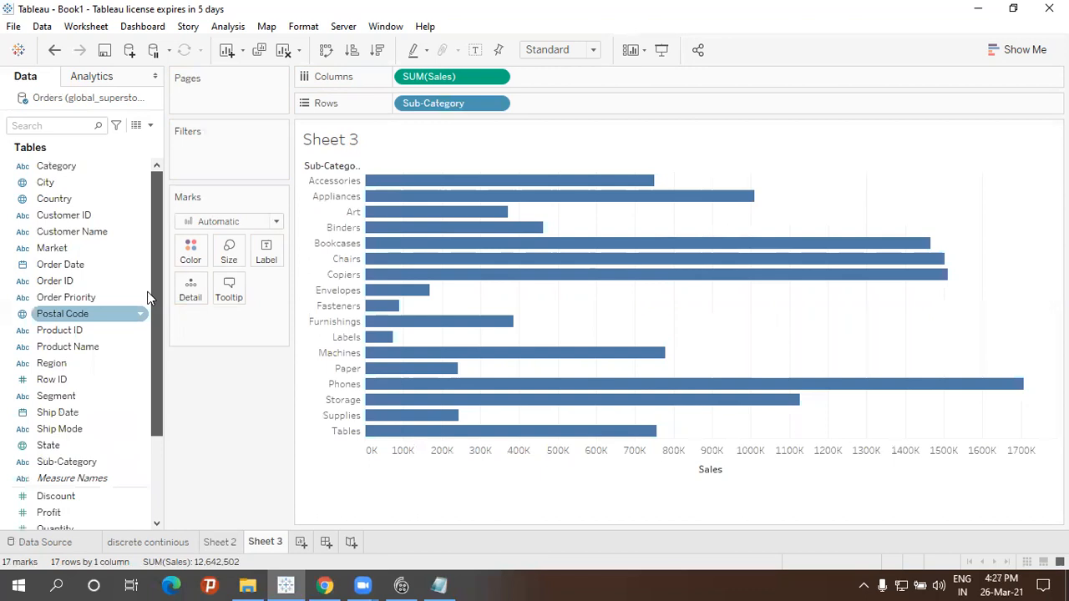
pyautogui.click(138, 397)
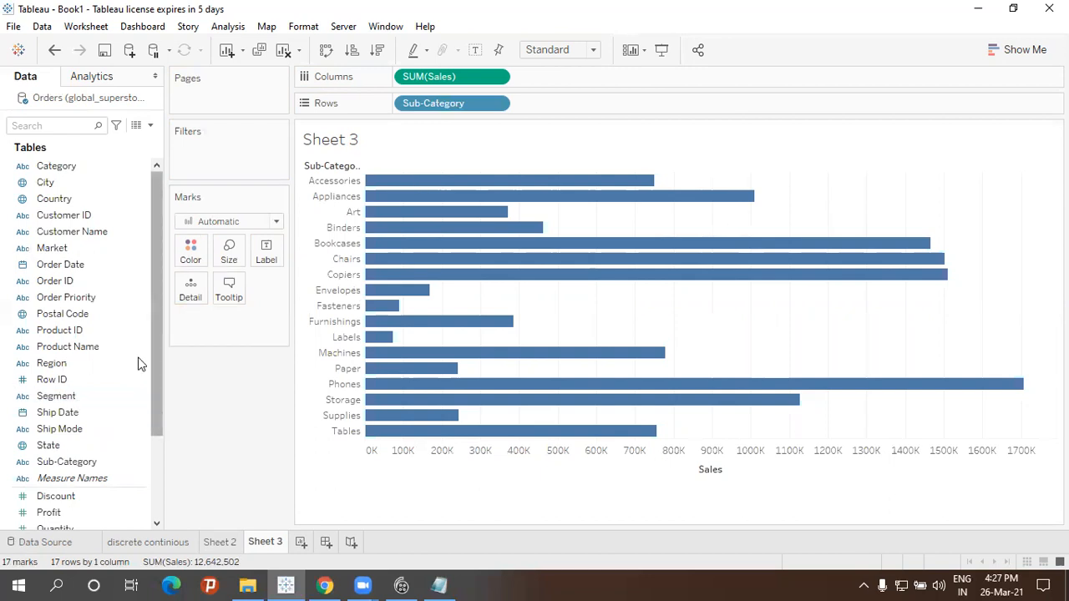
pyautogui.click(42, 257)
pyautogui.moveTo(46, 250); pyautogui.dragTo(63, 397)
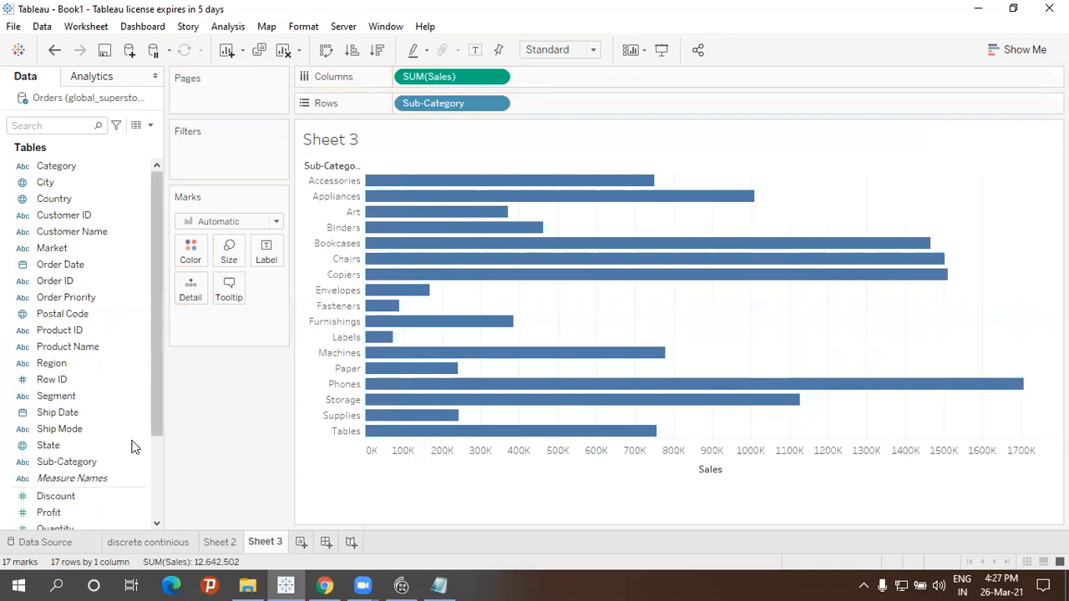
pyautogui.scroll(-3, 131, 447)
pyautogui.click(220, 542)
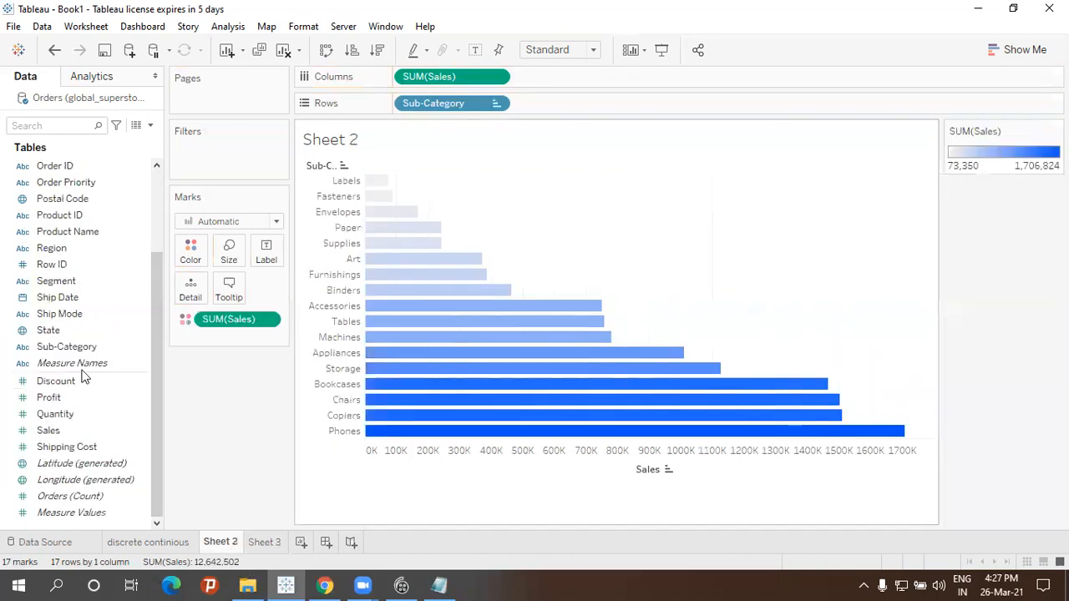
pyautogui.click(23, 448)
pyautogui.click(72, 497)
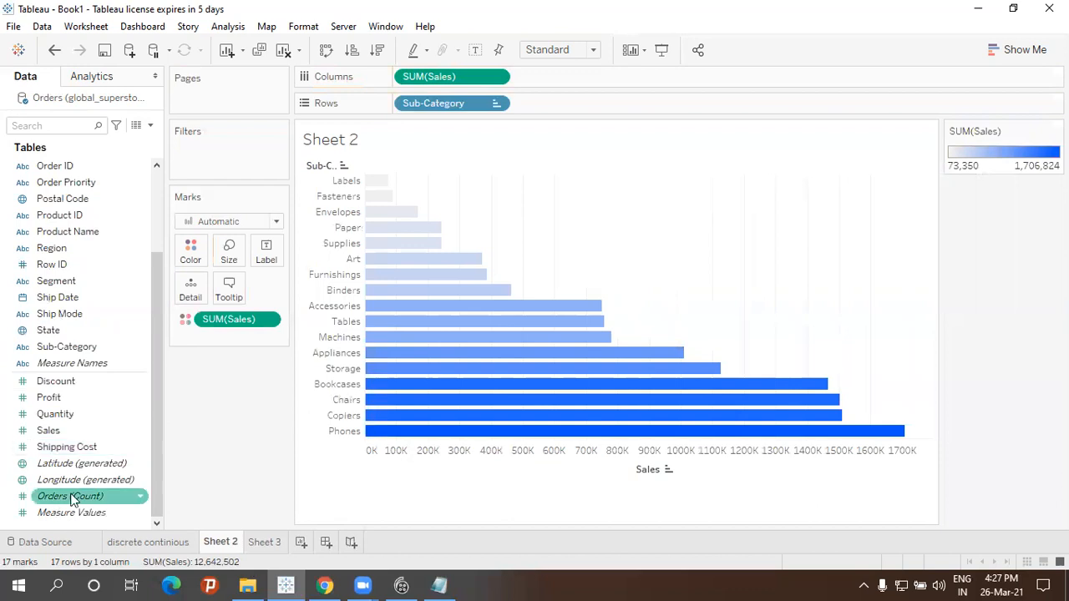
pyautogui.click(100, 479)
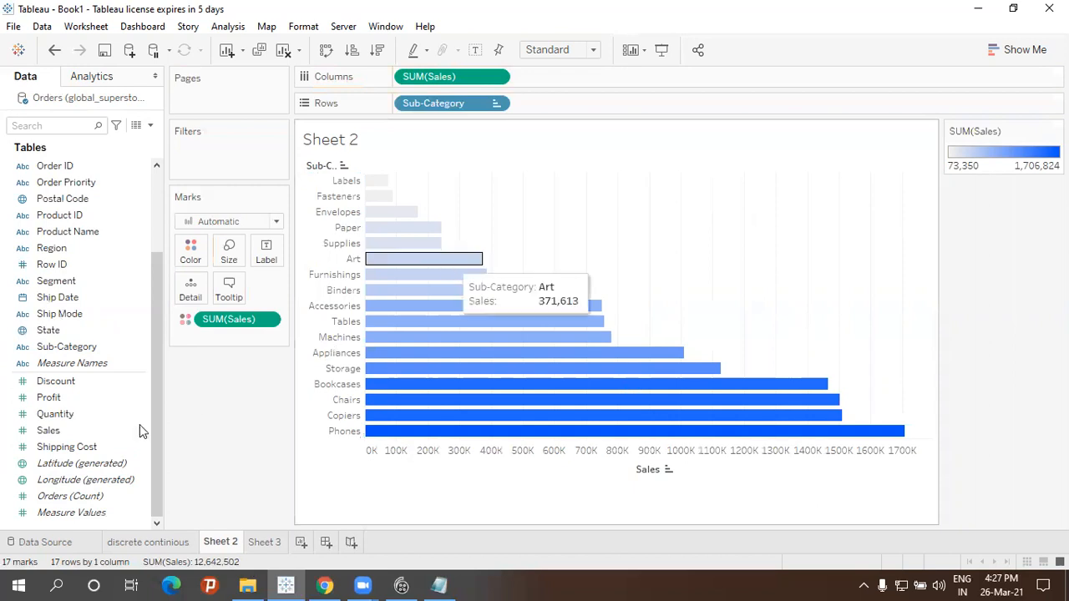
pyautogui.moveTo(158, 418); pyautogui.dragTo(159, 330)
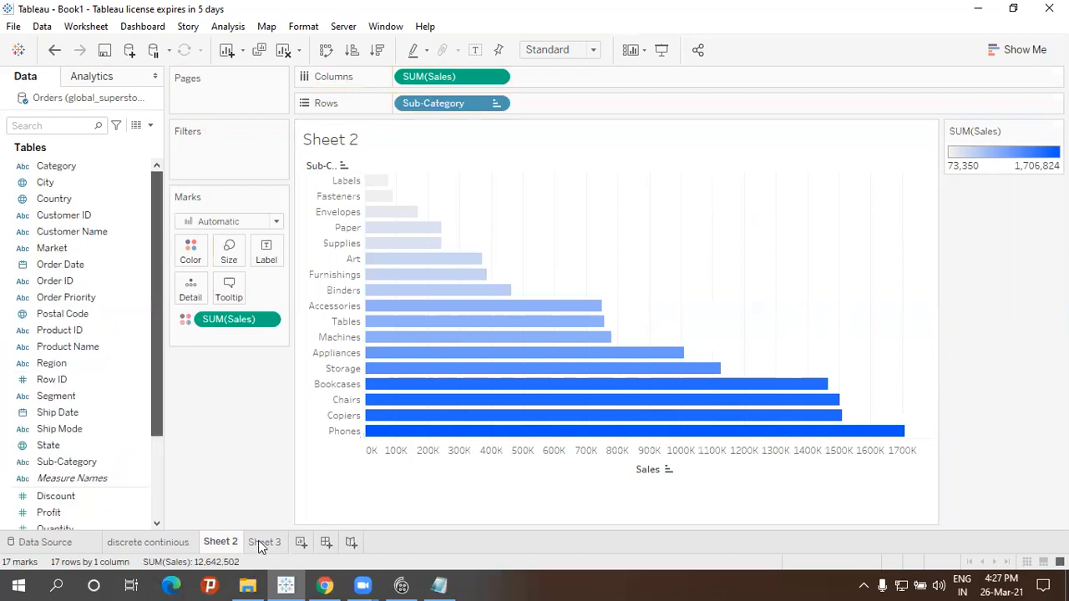
pyautogui.click(261, 544)
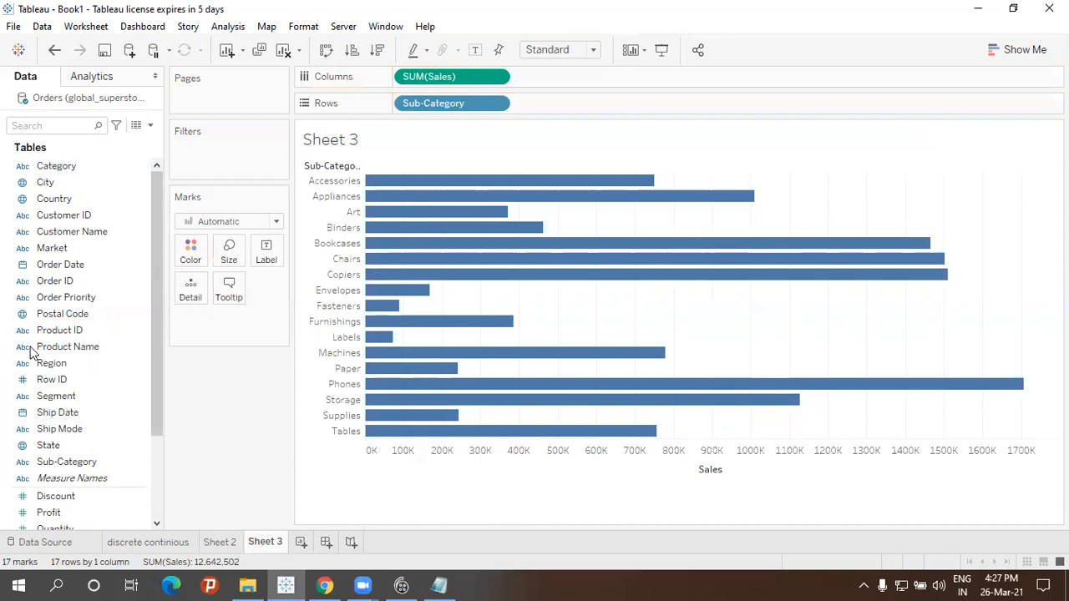
# - Color the sub-category sales bars on Sheet 3 by the discrete Market field
pyautogui.click(116, 298)
pyautogui.click(96, 380)
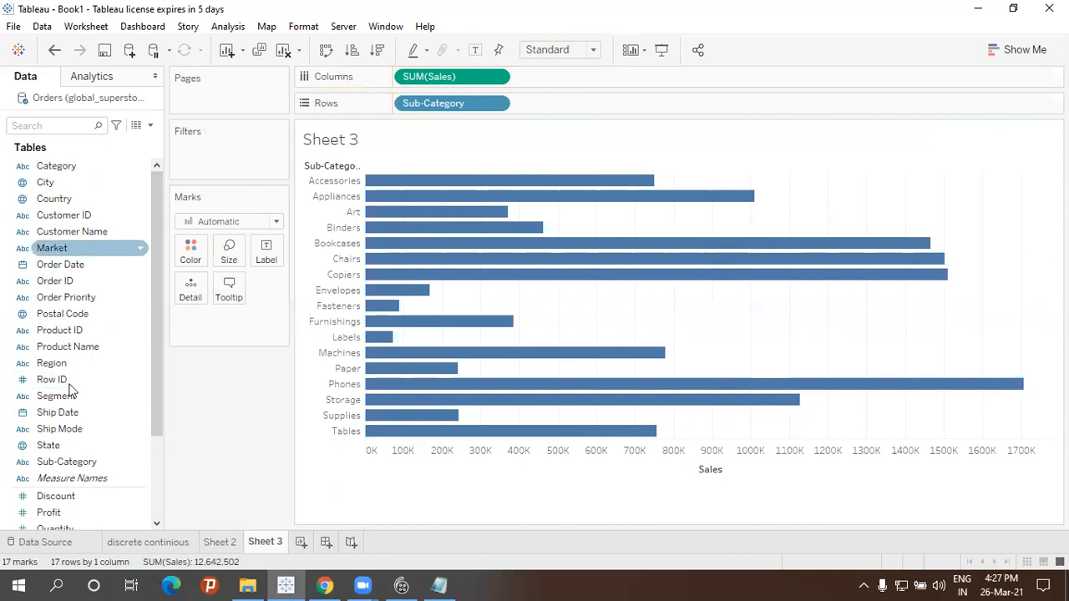
pyautogui.click(55, 333)
pyautogui.click(52, 250)
pyautogui.moveTo(51, 250); pyautogui.dragTo(193, 254)
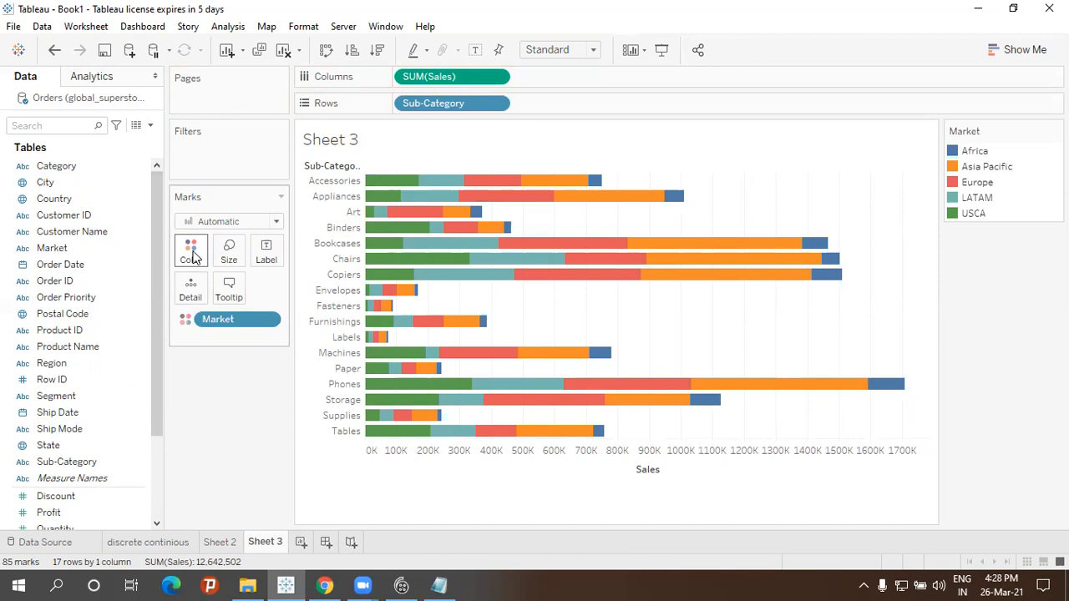
# - Try sorting the Market-colored sub-category bars in ascending order of sales, and undo the sort
pyautogui.click(350, 51)
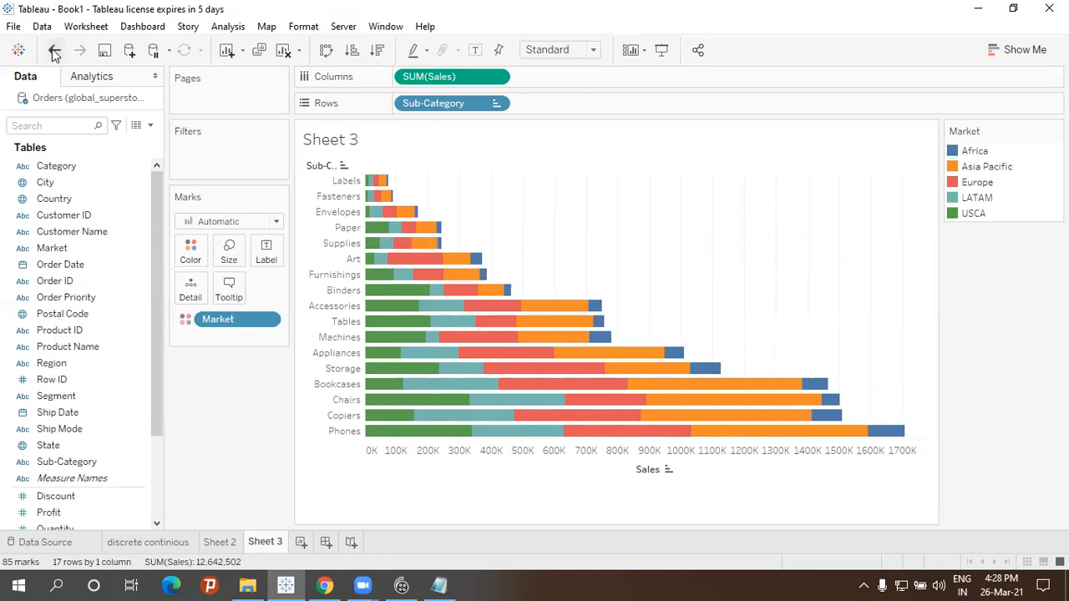
pyautogui.hotkey('ctrl', 'z')
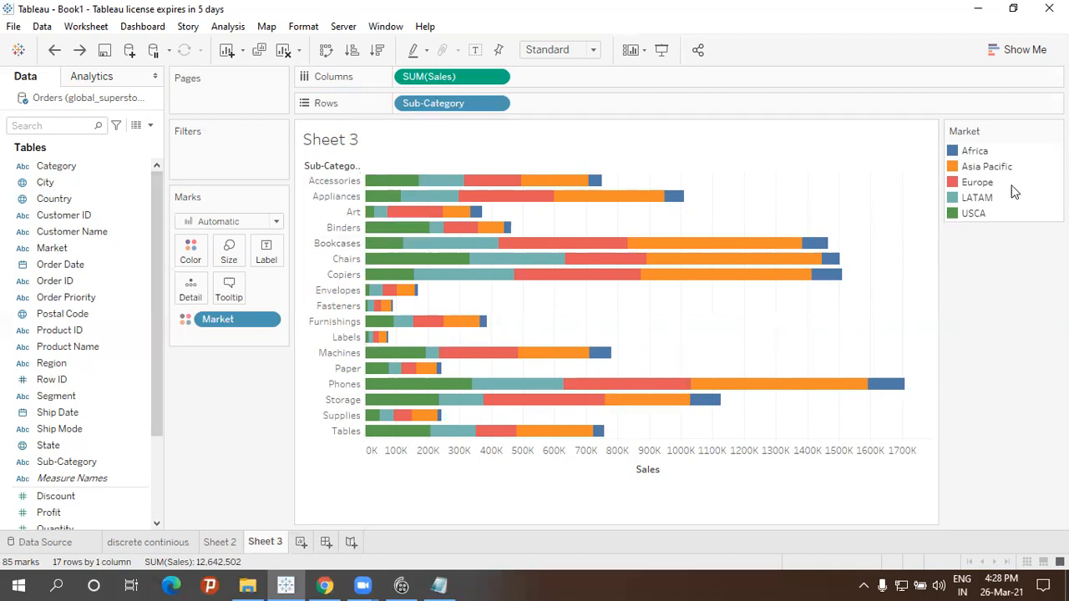
pyautogui.moveTo(1014, 191)
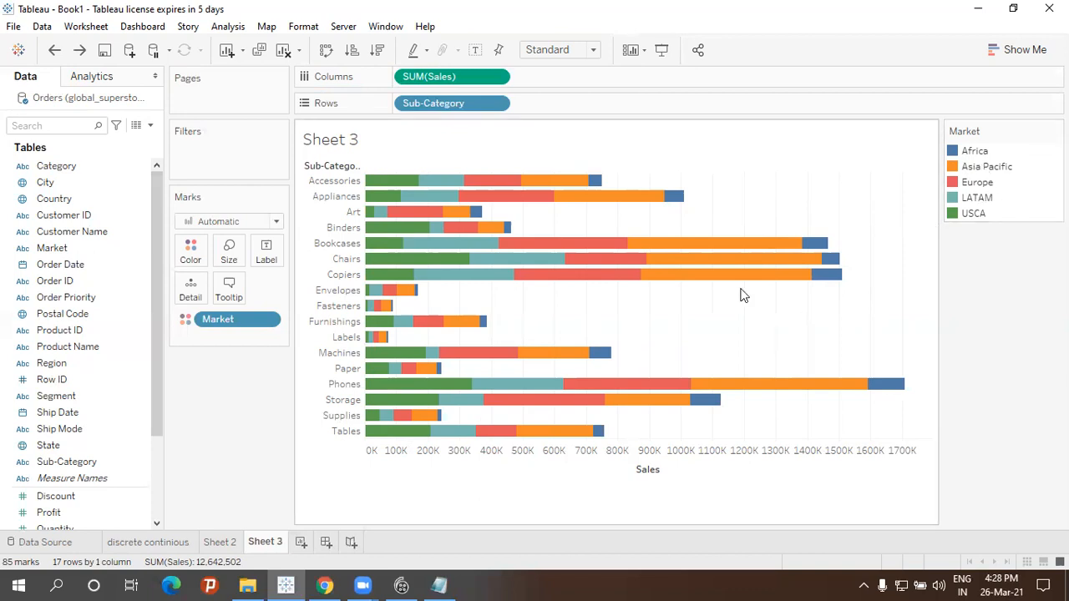
# - Rename Sheet 2 as "color bar chart discrete" and return to Sheet 3
pyautogui.rightClick(224, 546)
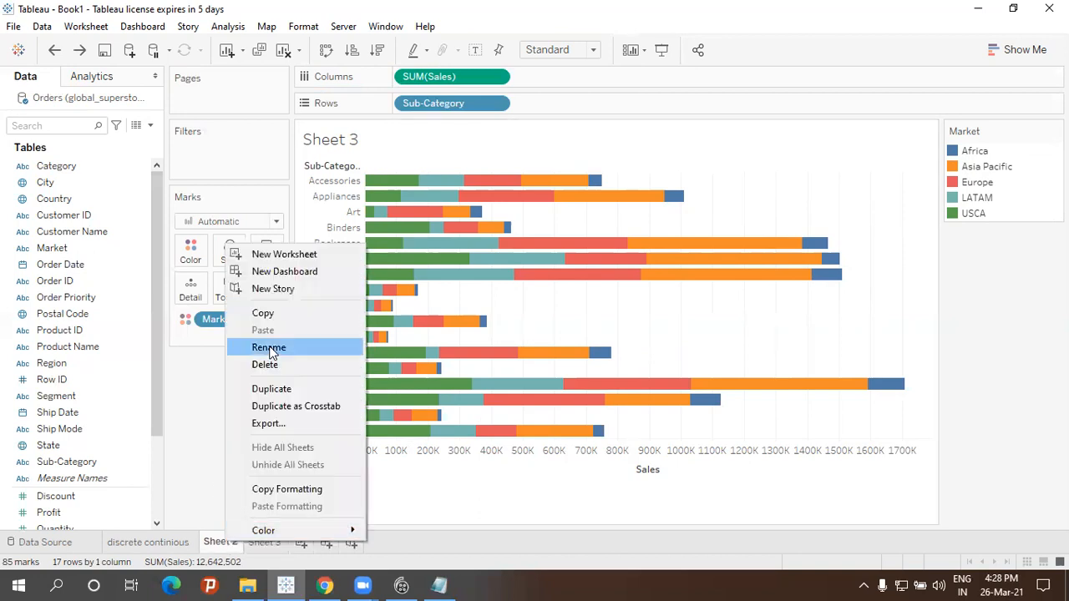
pyautogui.click(270, 347)
pyautogui.write('c')
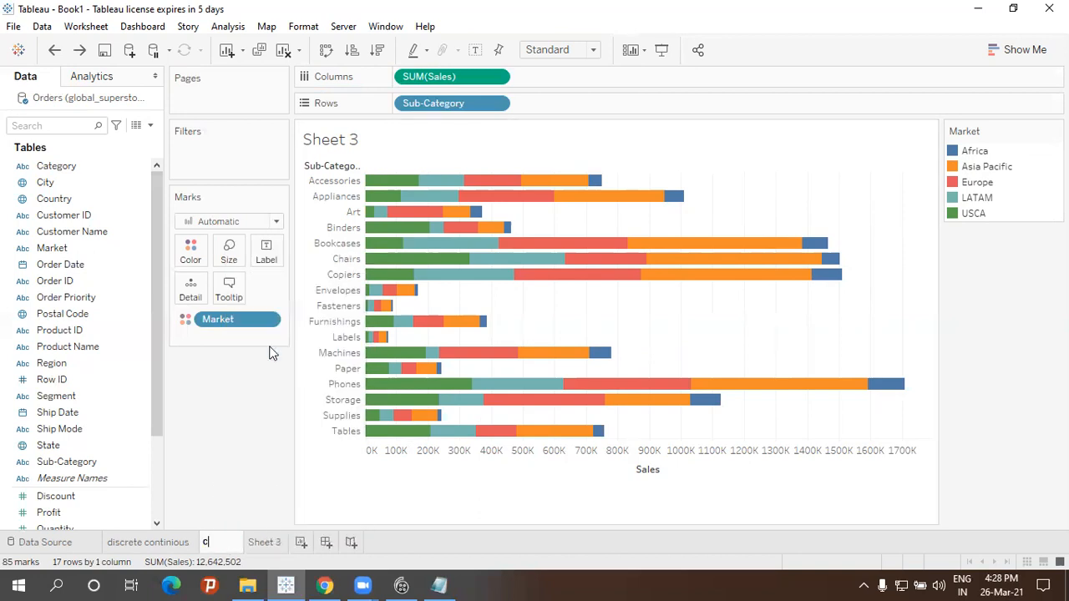
pyautogui.write('olor bar ')
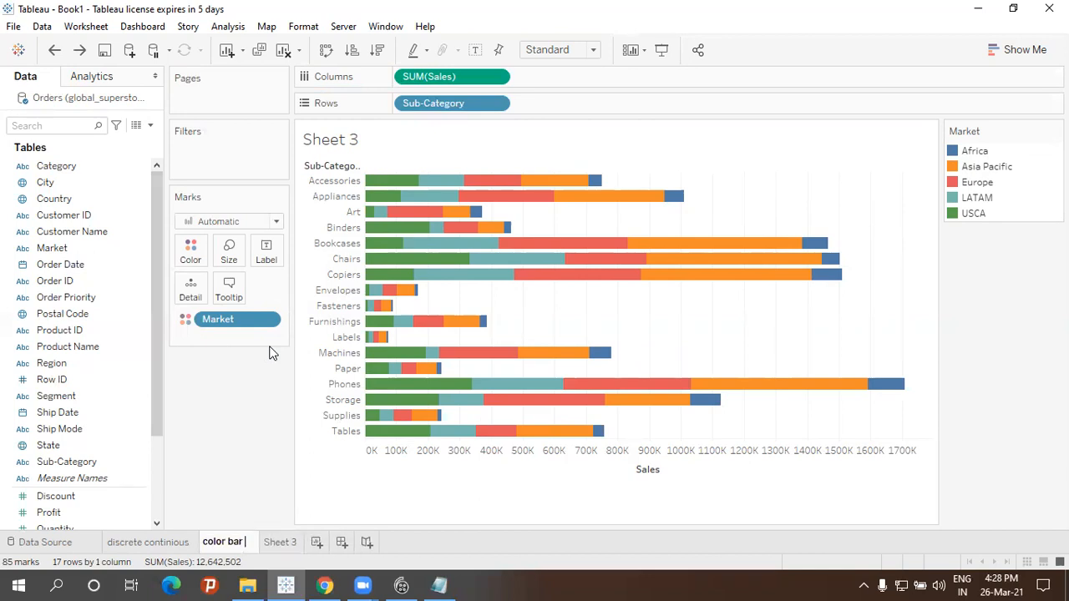
pyautogui.write('chat')
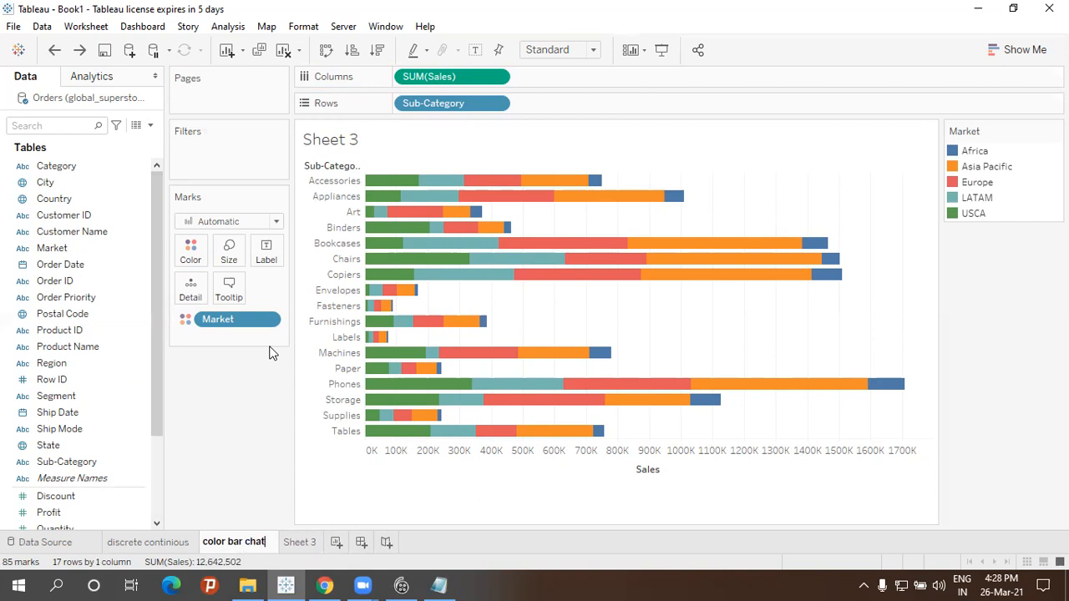
pyautogui.press('BackSpace')
pyautogui.write('rt')
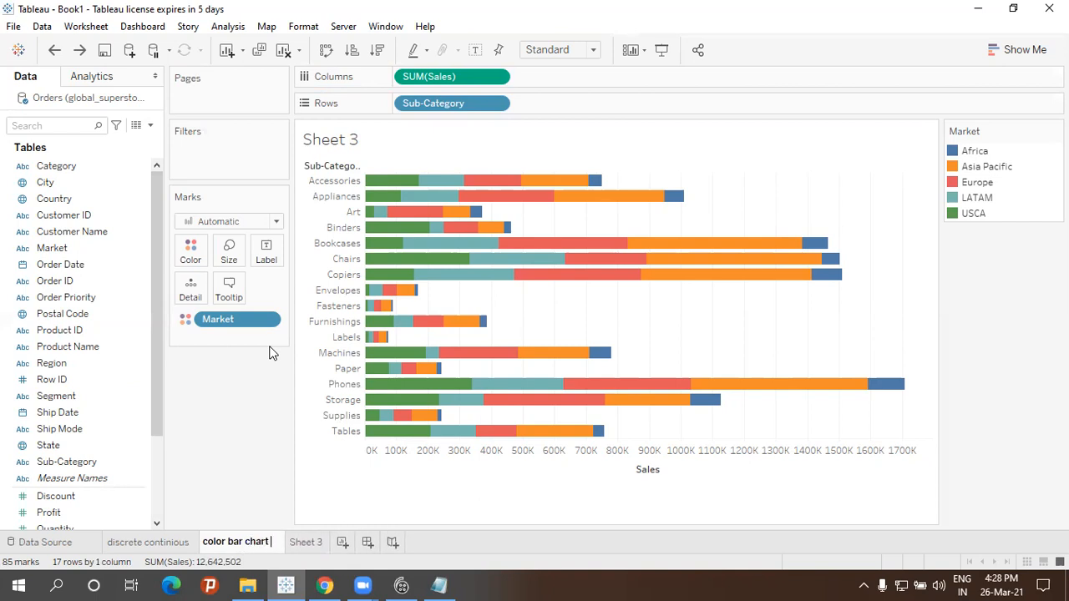
pyautogui.write(' d')
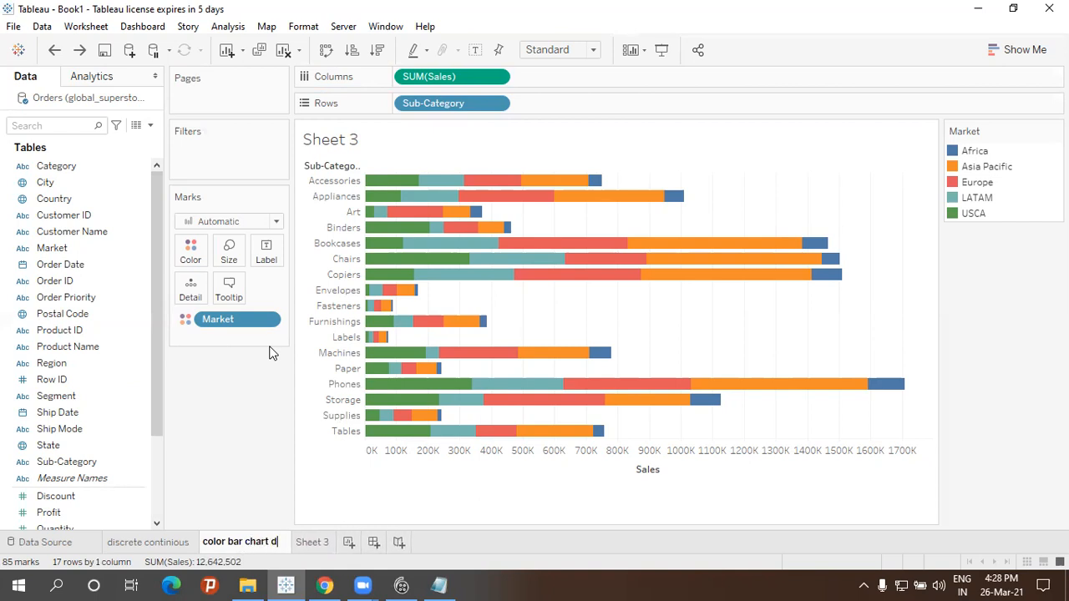
pyautogui.write('isce')
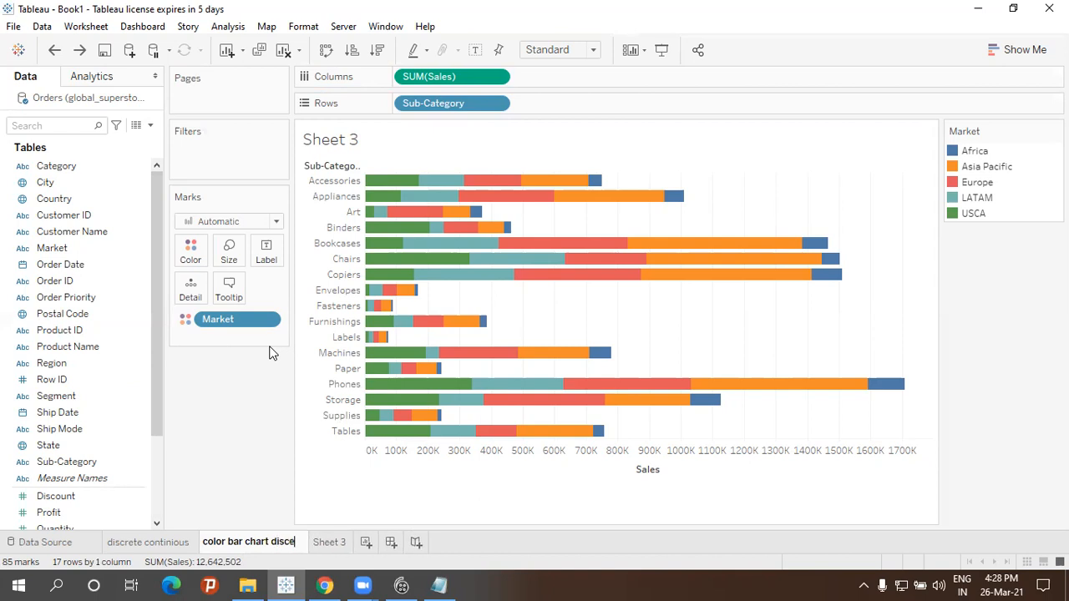
pyautogui.press('Return')
pyautogui.press('BackSpace')
pyautogui.write('rete')
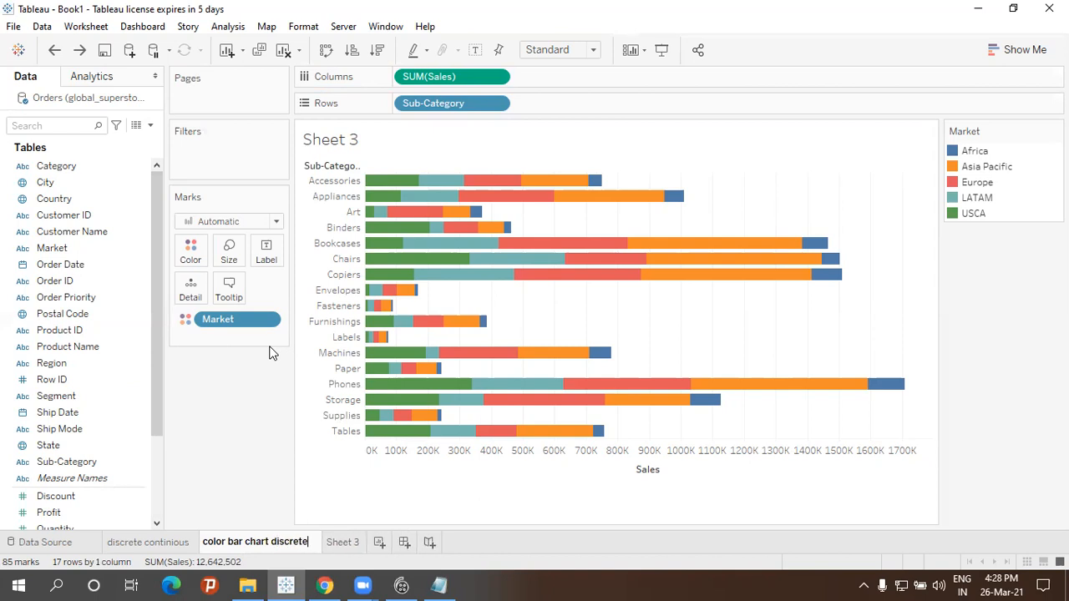
pyautogui.click(332, 543)
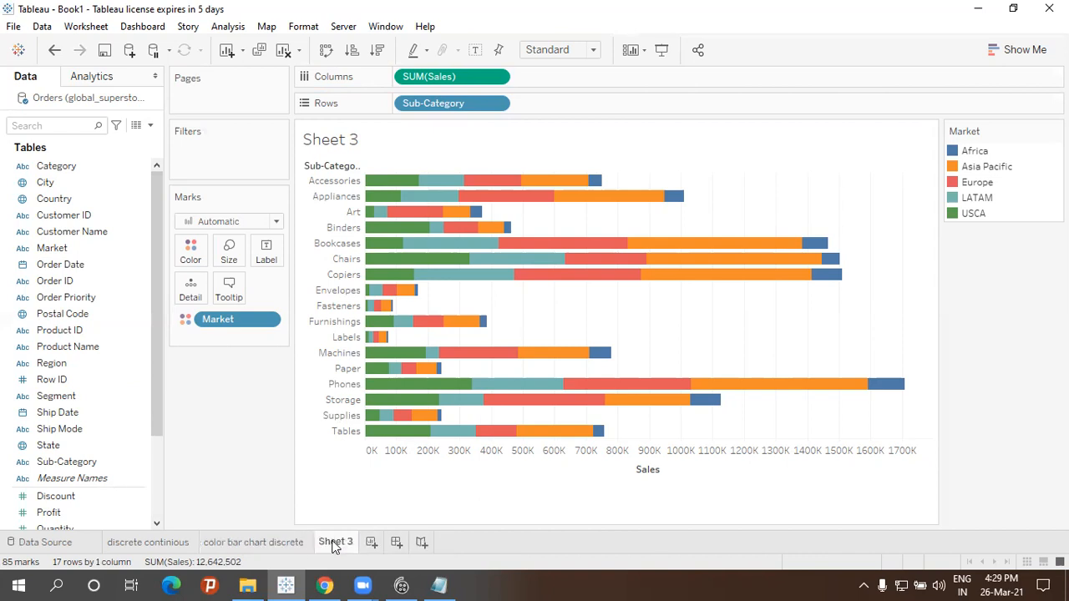
pyautogui.click(288, 543)
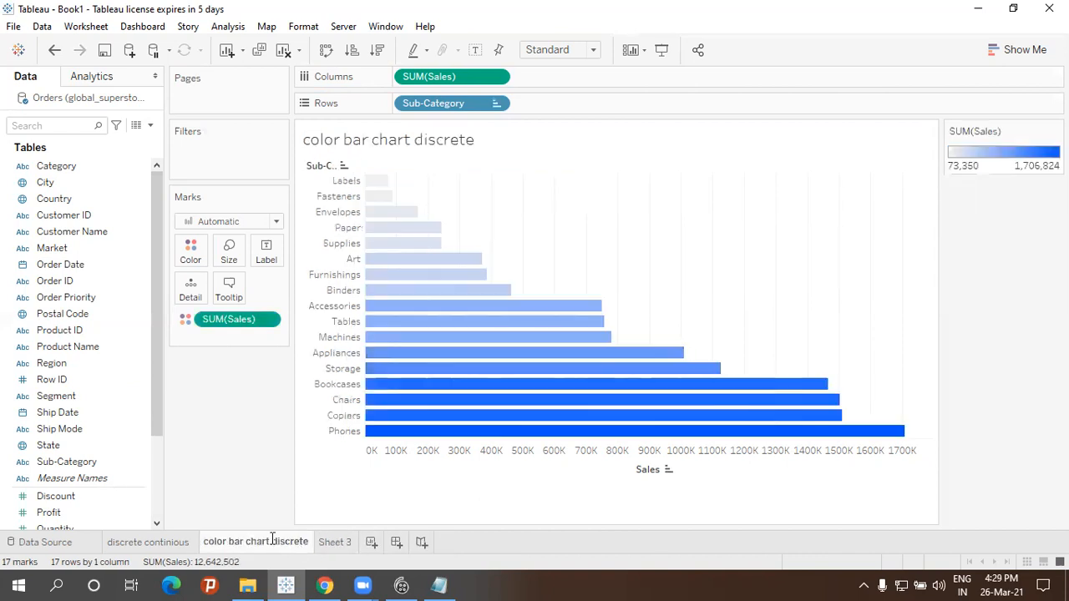
pyautogui.doubleClick(211, 545)
pyautogui.moveTo(203, 543); pyautogui.dragTo(232, 542)
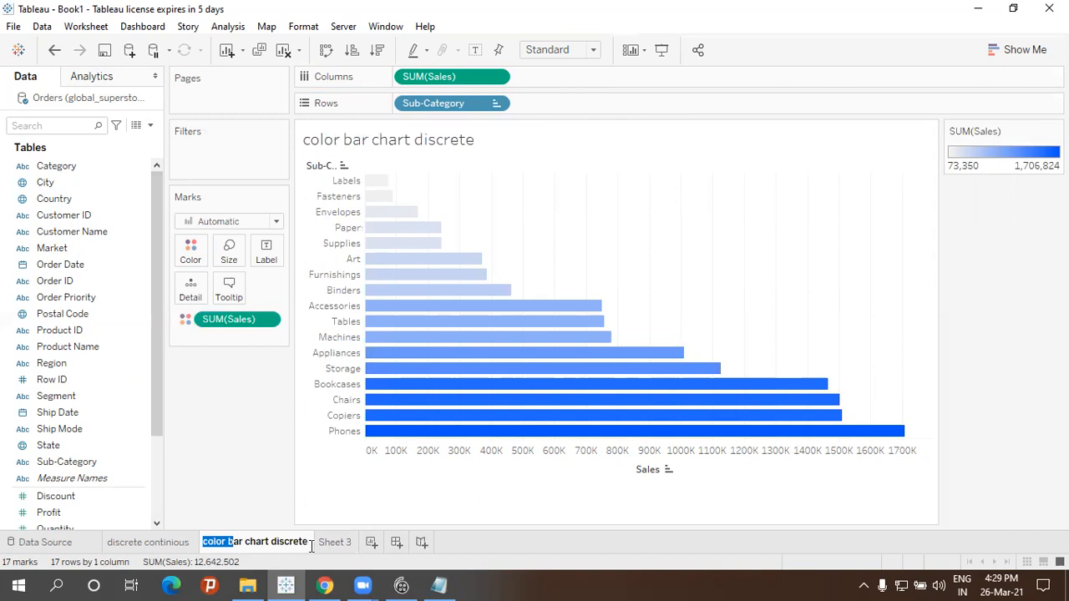
pyautogui.keyDown('shift'); pyautogui.click(309, 542); pyautogui.keyUp('shift')
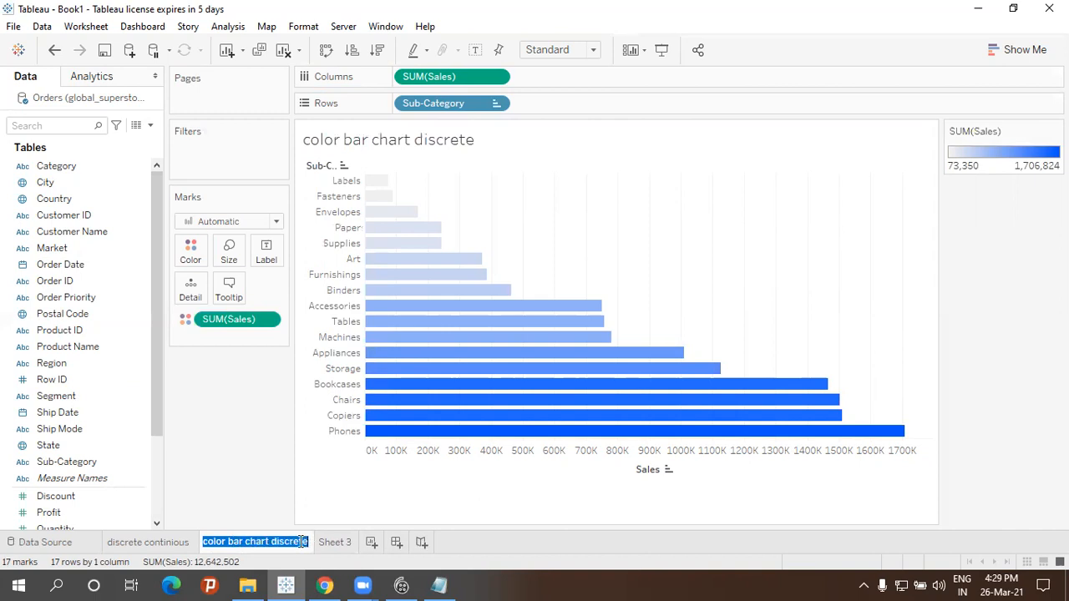
pyautogui.click(334, 540)
pyautogui.doubleClick(349, 541)
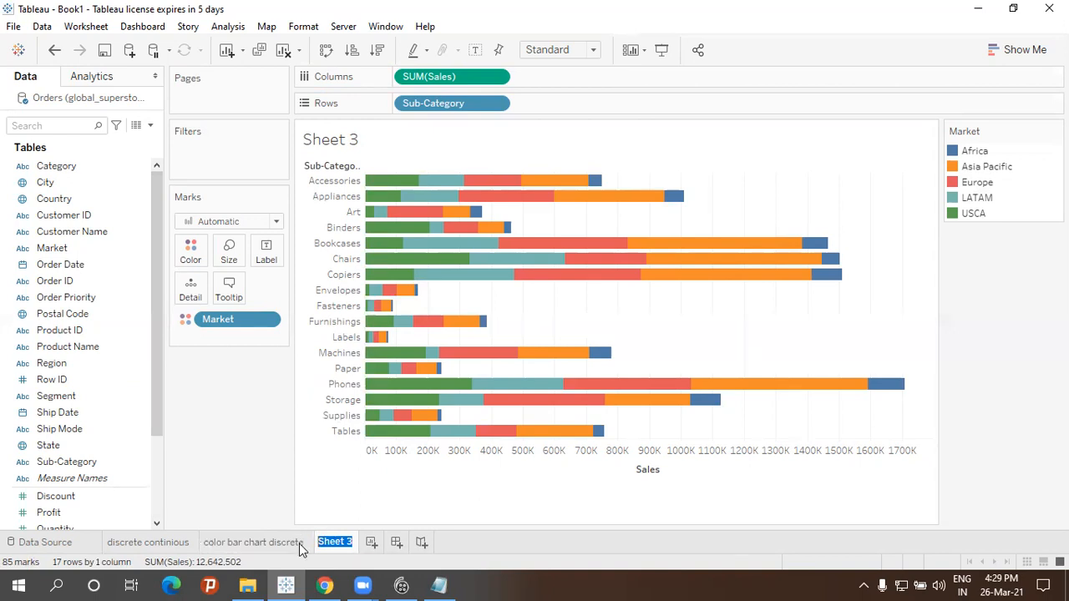
pyautogui.click(343, 540)
pyautogui.moveTo(350, 542); pyautogui.dragTo(202, 564)
# - Change the name of the "color bar chart discrete" sheet to "color bar chart continious"
pyautogui.doubleClick(269, 543)
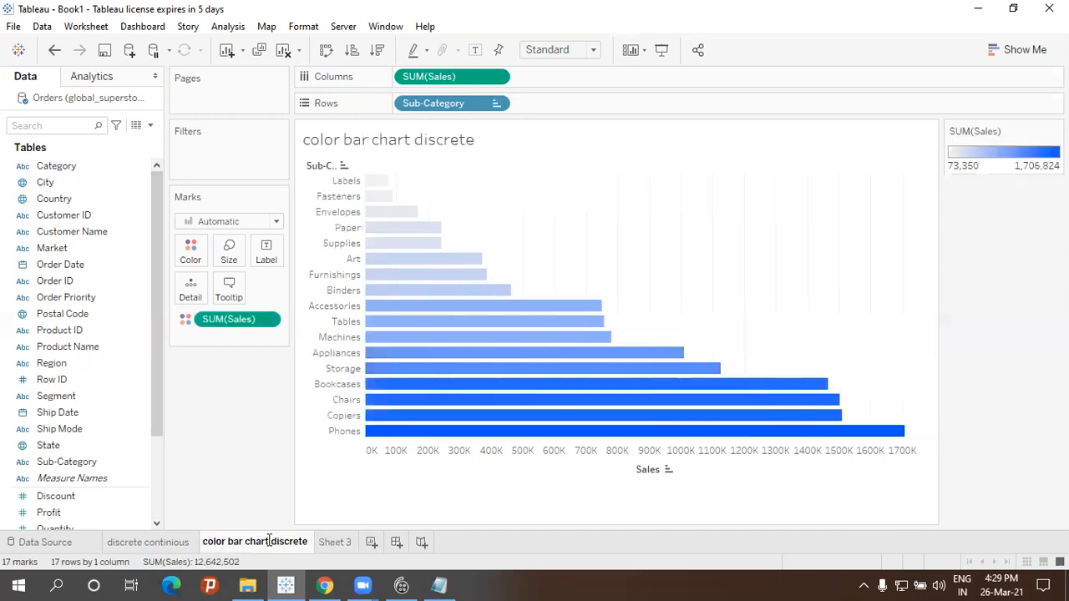
pyautogui.moveTo(304, 543); pyautogui.dragTo(246, 542)
pyautogui.doubleClick(276, 543)
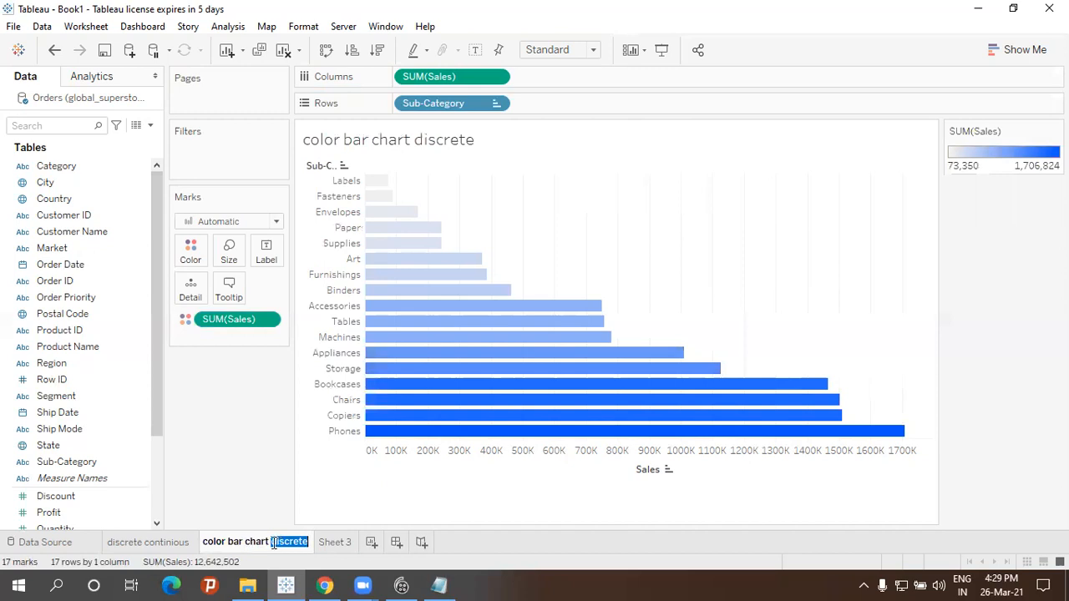
pyautogui.write('continiouse')
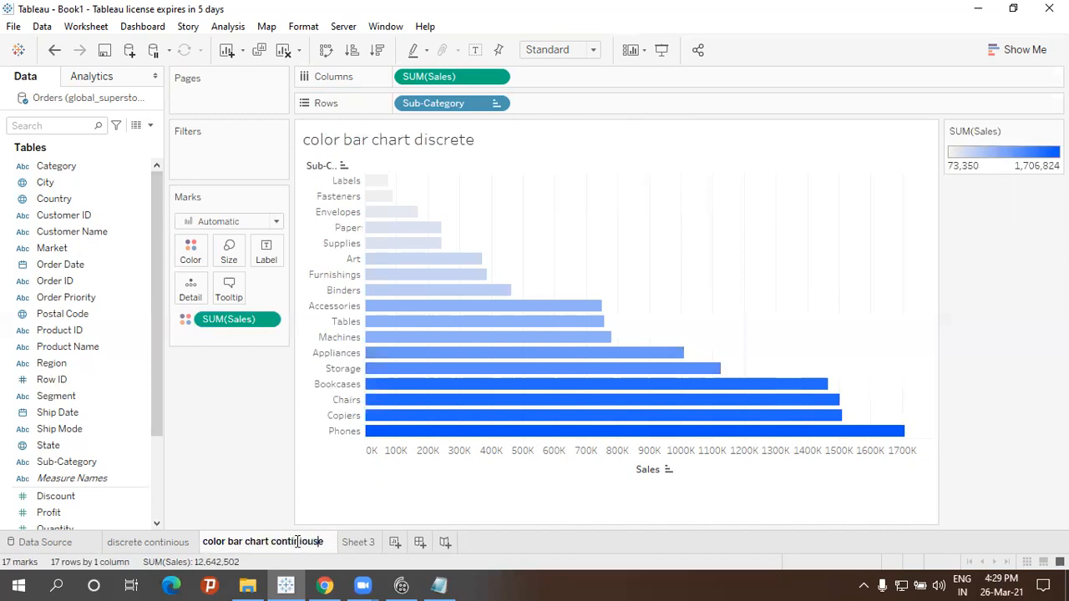
pyautogui.press('BackSpace')
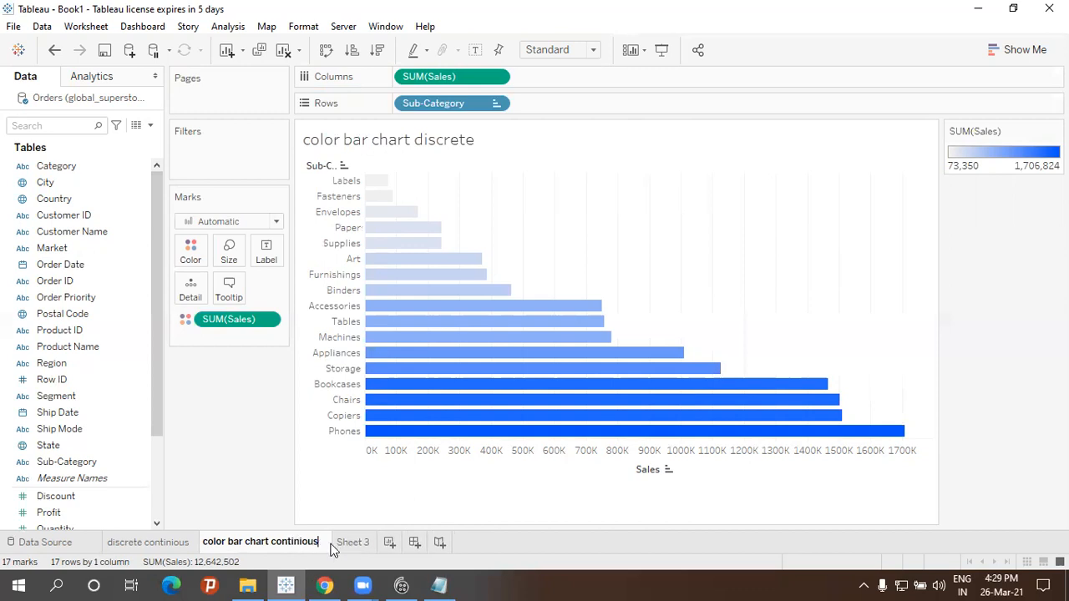
pyautogui.press('Return')
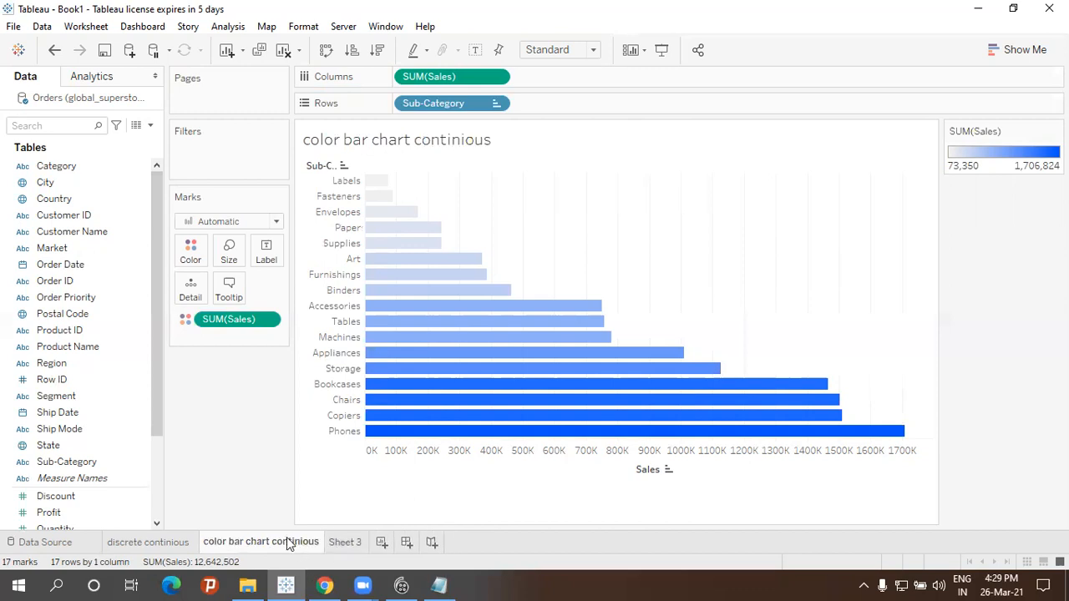
# - Rename Sheet 3 as "color bar chart discrete", reusing the "color bar chart" part of the neighbouring sheet's name
pyautogui.doubleClick(254, 542)
pyautogui.moveTo(270, 541); pyautogui.dragTo(168, 543)
pyautogui.hotkey('ctrl', 'c')
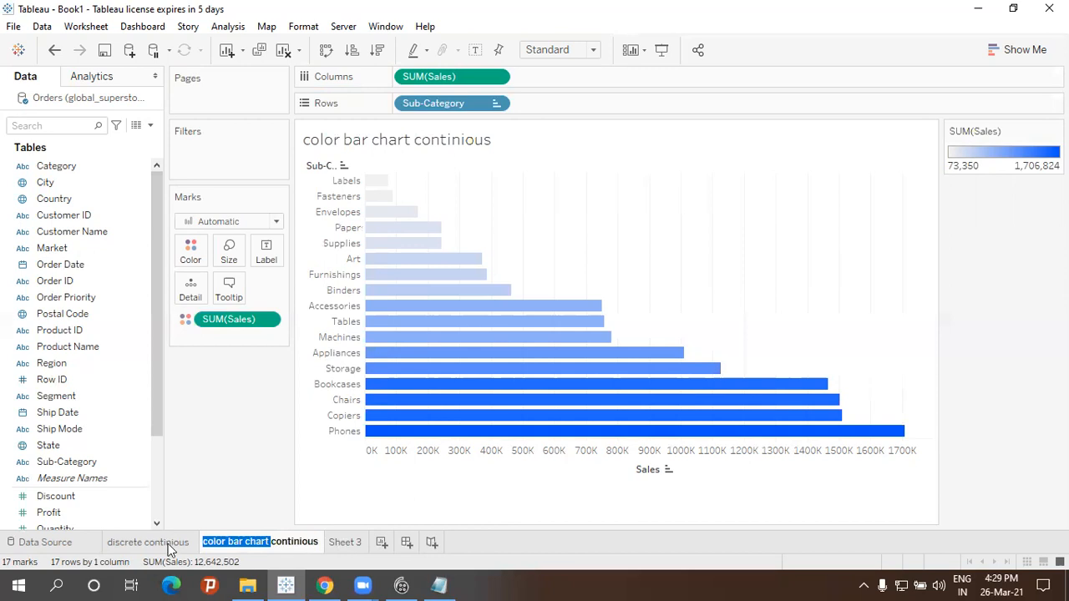
pyautogui.doubleClick(343, 542)
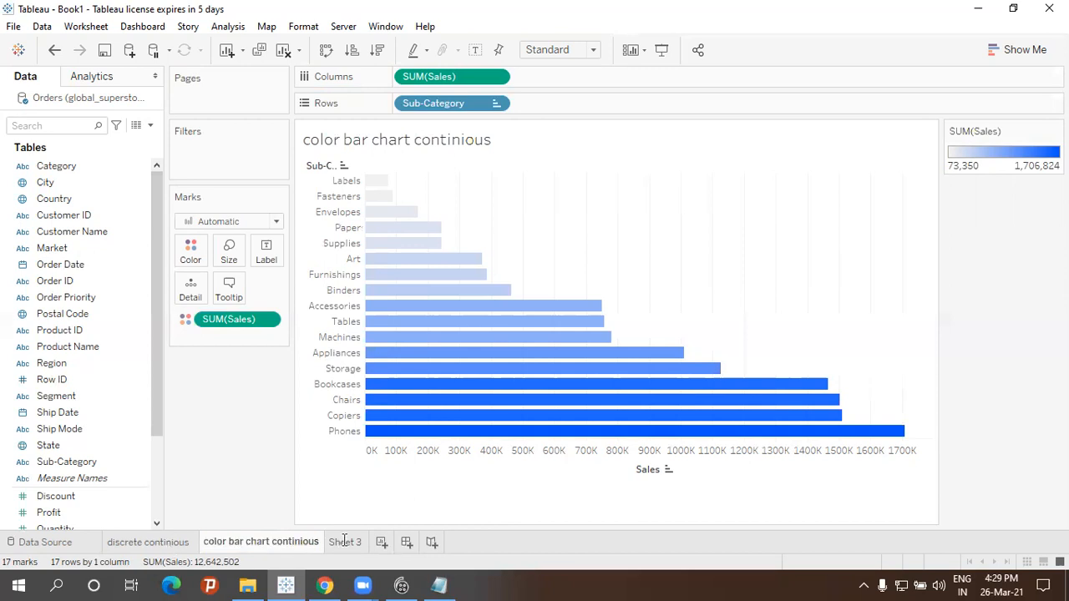
pyautogui.doubleClick(361, 541)
pyautogui.hotkey('ctrl', 'v')
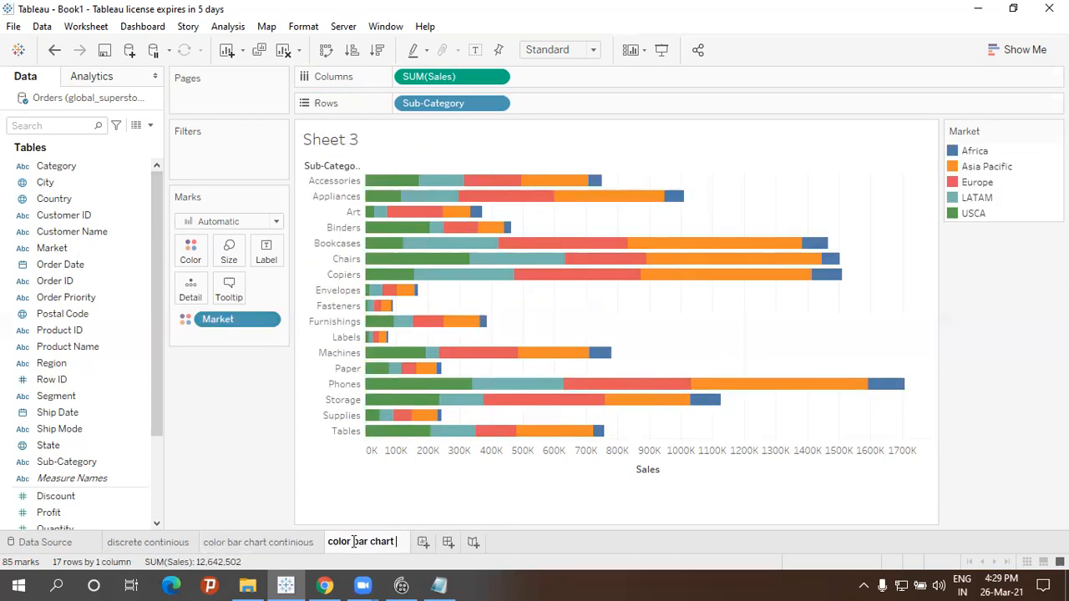
pyautogui.write('disc')
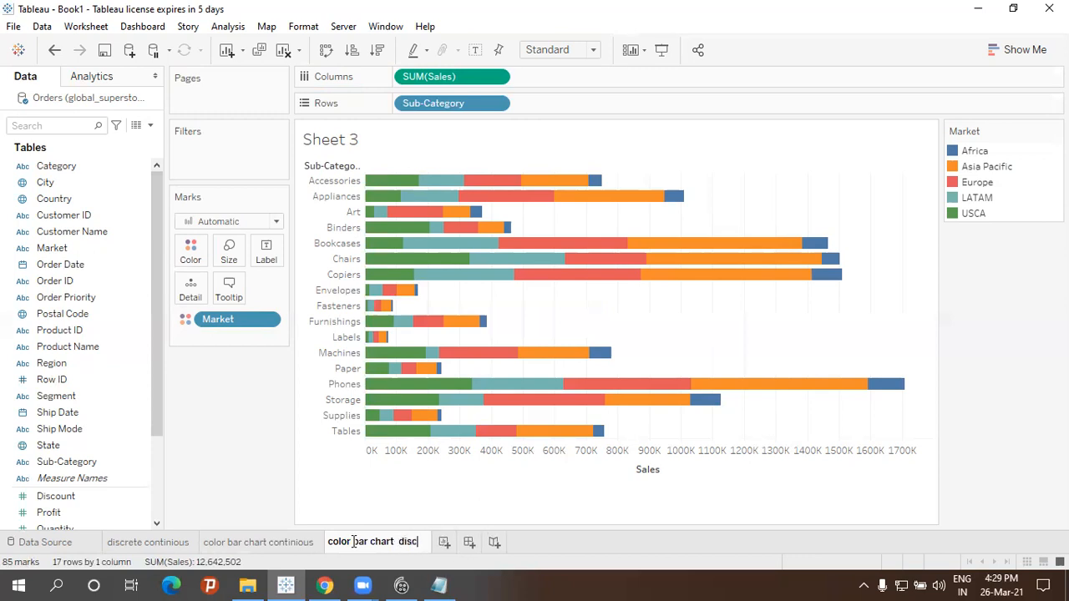
pyautogui.write('rete')
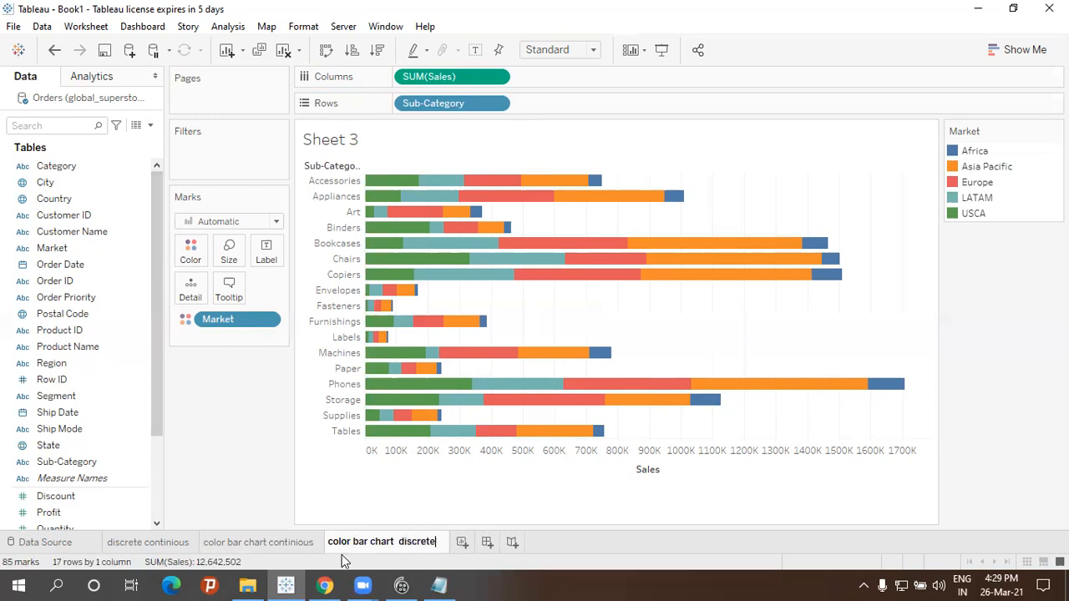
pyautogui.press('Return')
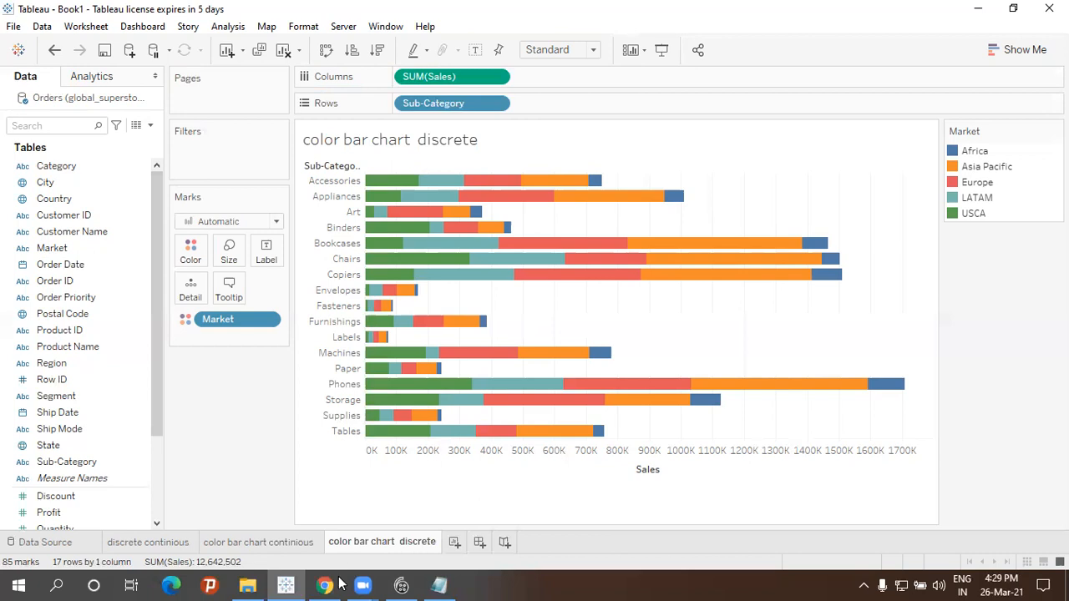
# - Add a new worksheet and name it "color on mao by measure"
pyautogui.moveTo(340, 585)
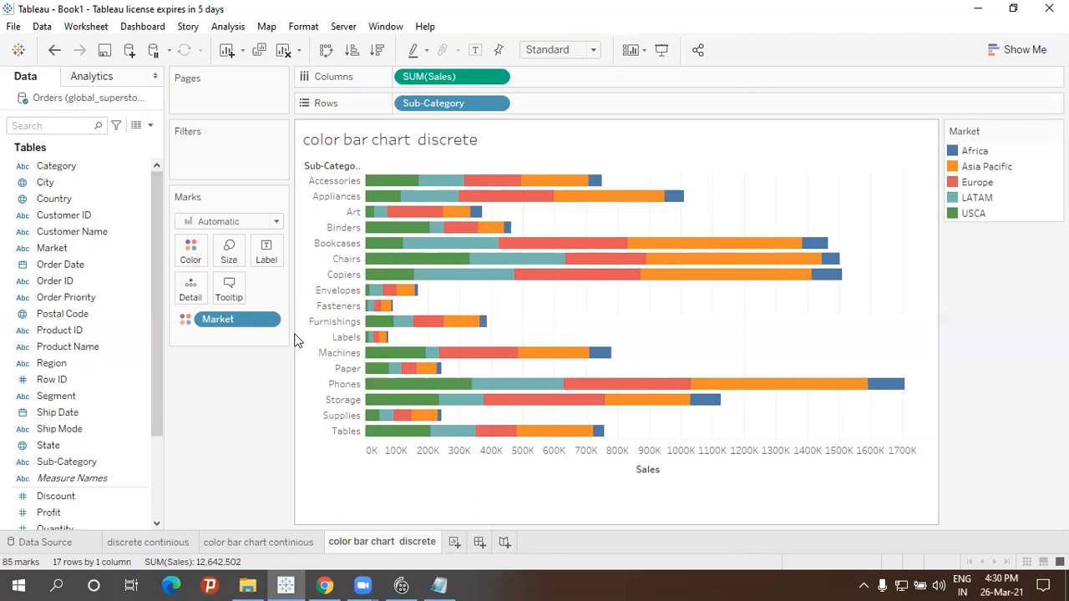
pyautogui.click(455, 545)
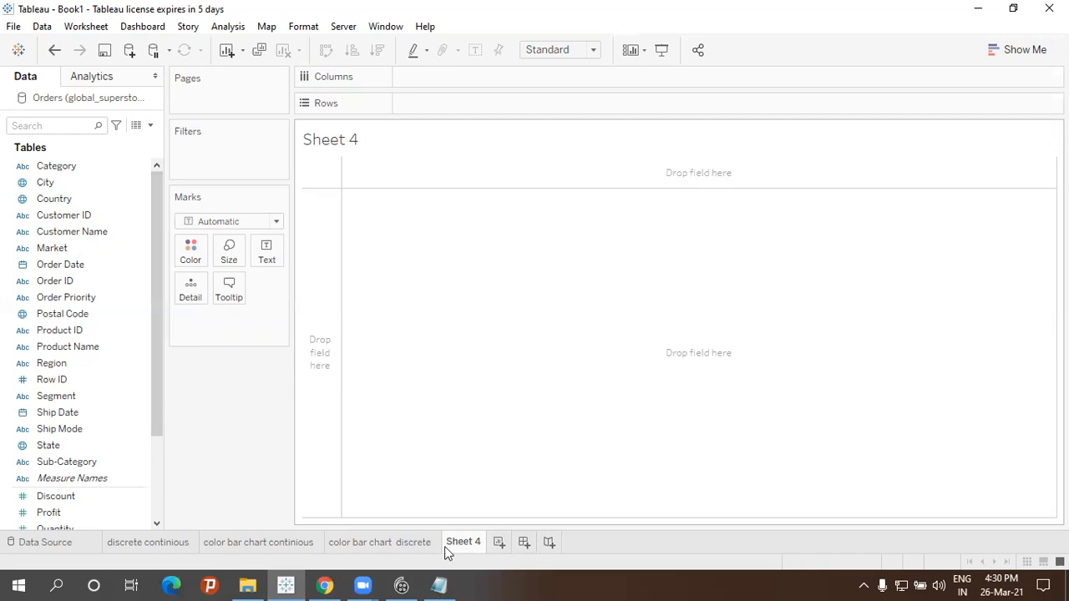
pyautogui.rightClick(466, 544)
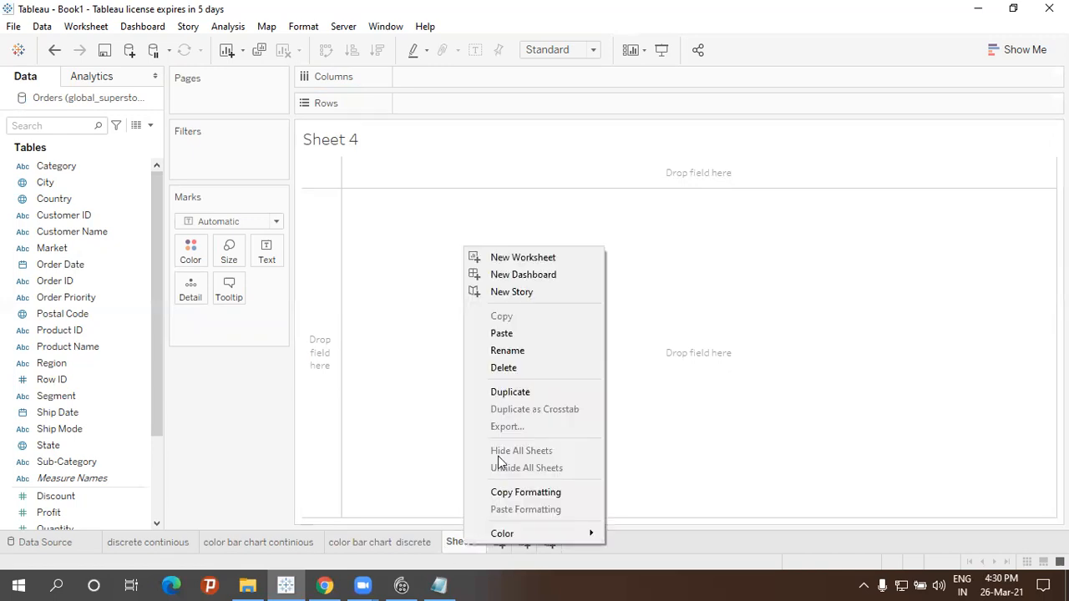
pyautogui.click(514, 352)
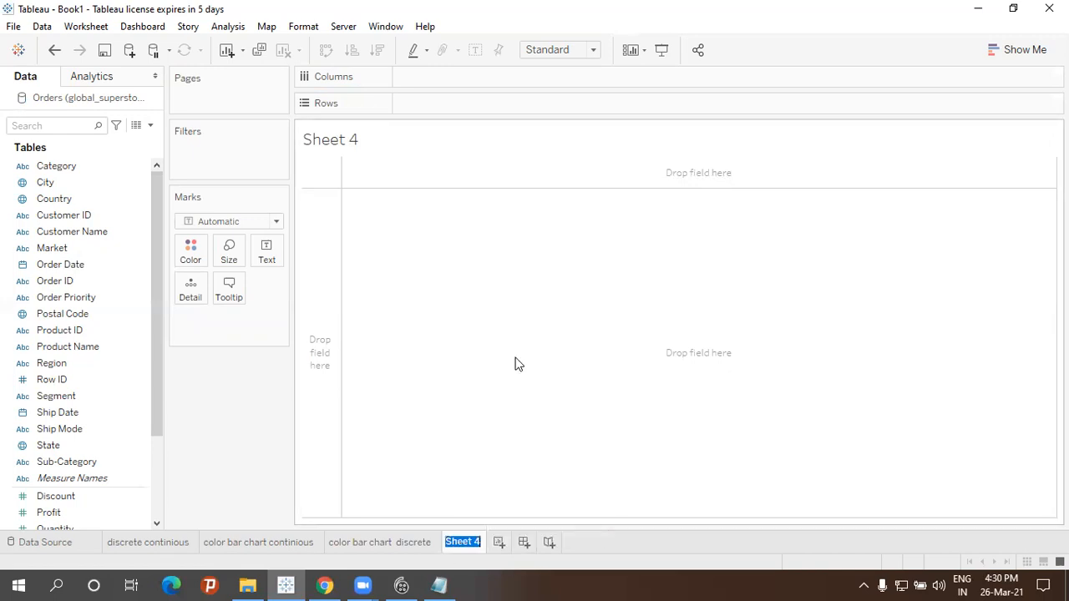
pyautogui.write('col')
pyautogui.write('or ')
pyautogui.write('on')
pyautogui.write(' map')
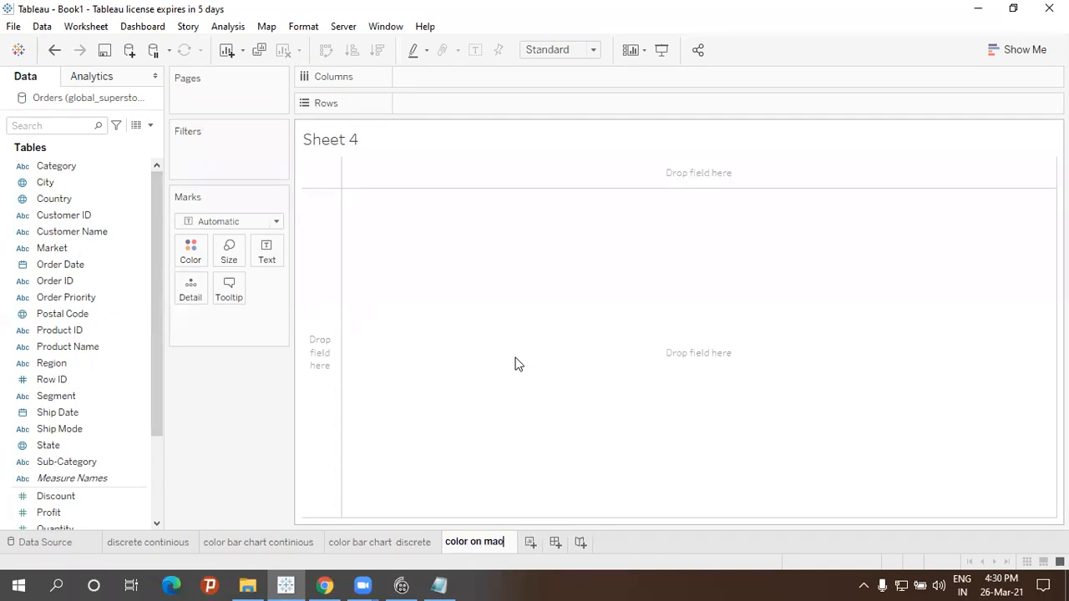
pyautogui.write(' by m')
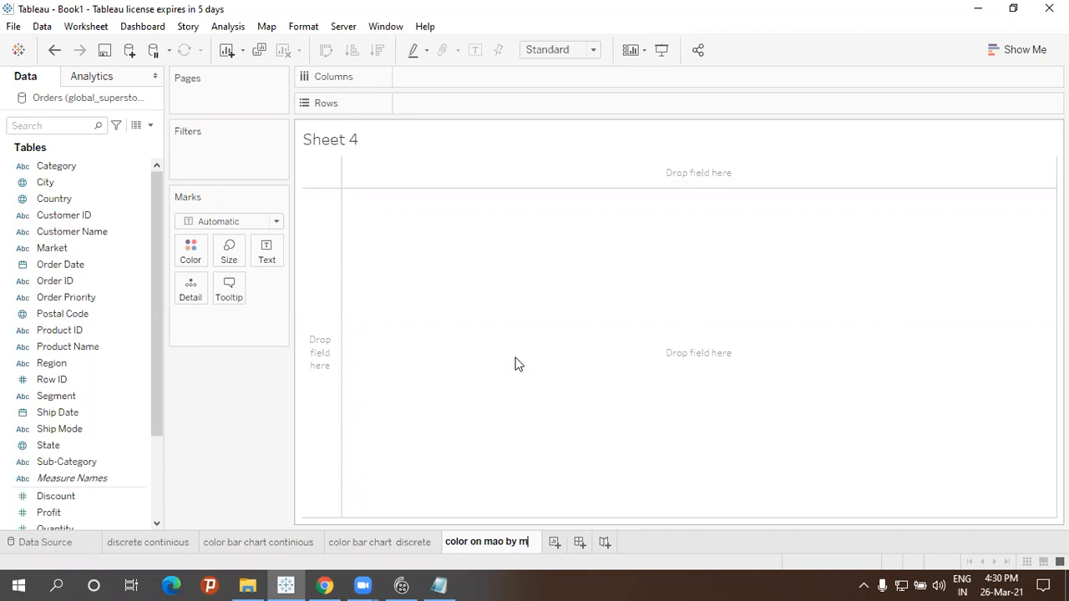
pyautogui.write('easure')
pyautogui.press('Return')
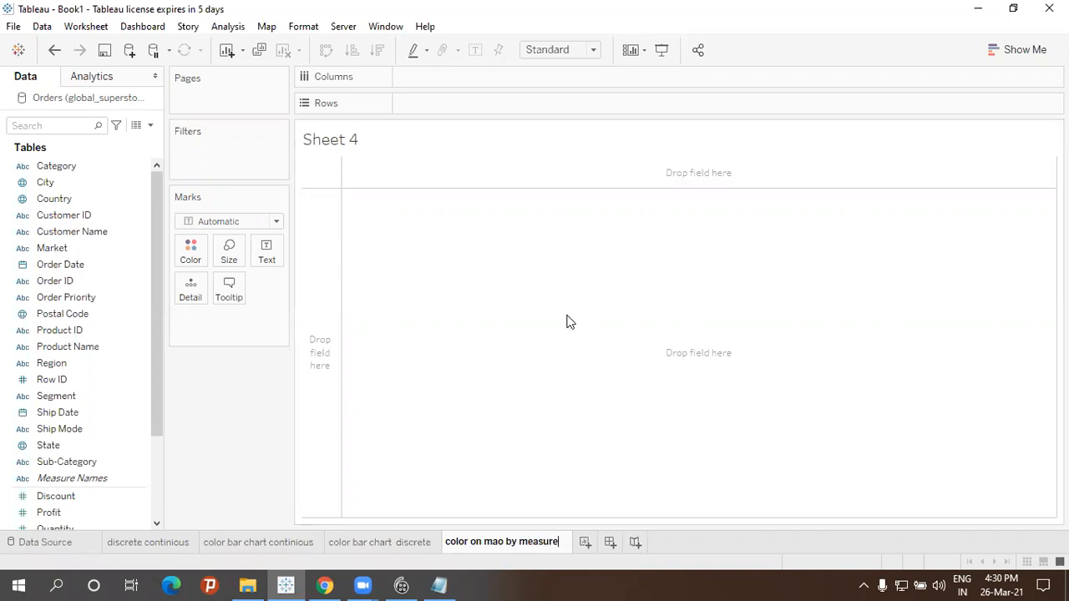
pyautogui.press('Return')
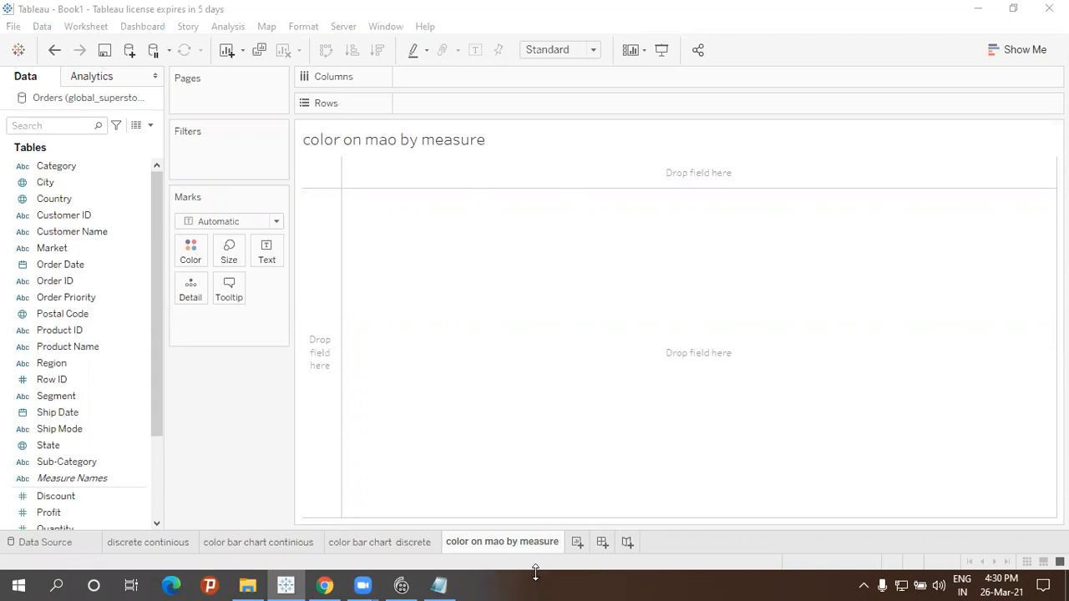
# - Correct the misspelled word in the new sheet's name so it reads "color on map by measure"
pyautogui.doubleClick(503, 542)
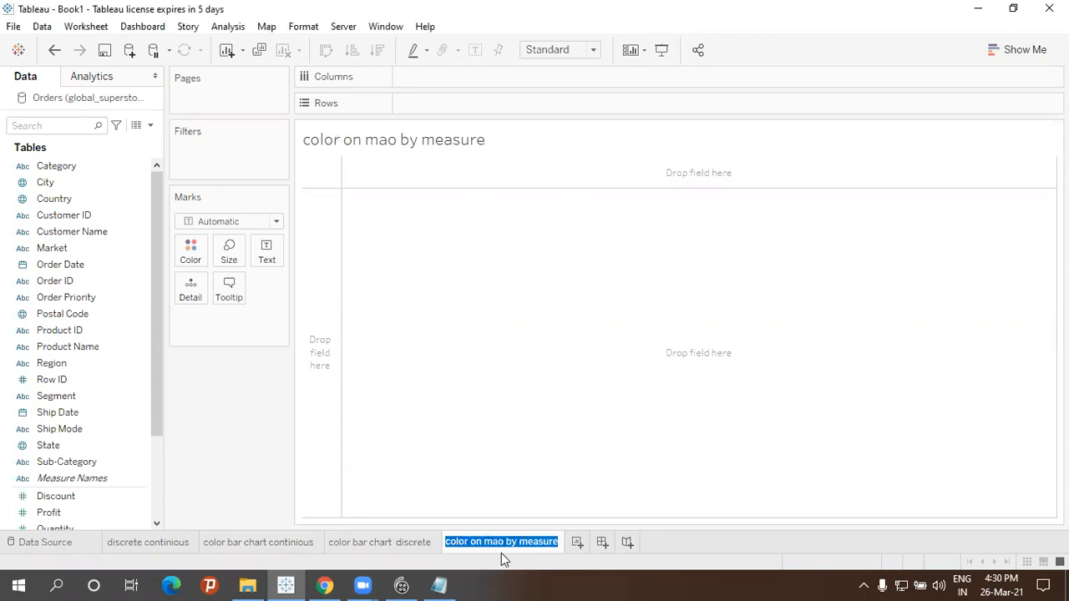
pyautogui.moveTo(498, 541); pyautogui.dragTo(506, 550)
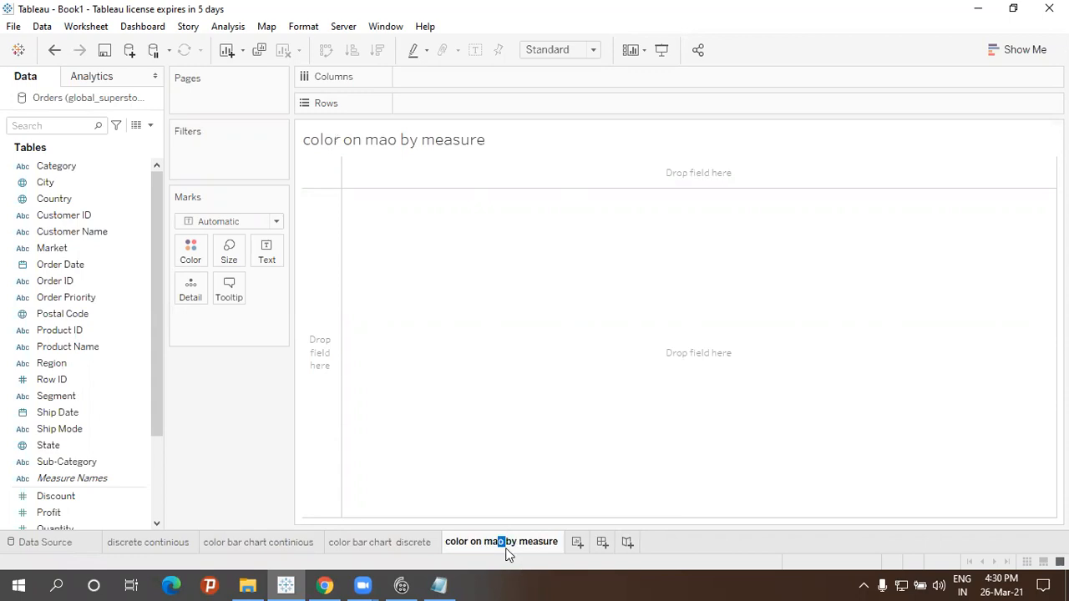
pyautogui.doubleClick(504, 544)
pyautogui.press('Right')
pyautogui.press('BackSpace')
pyautogui.write('p')
pyautogui.press('Return')
# - Build a map of the United States by adding the State field as detail on the marks
pyautogui.click(92, 430)
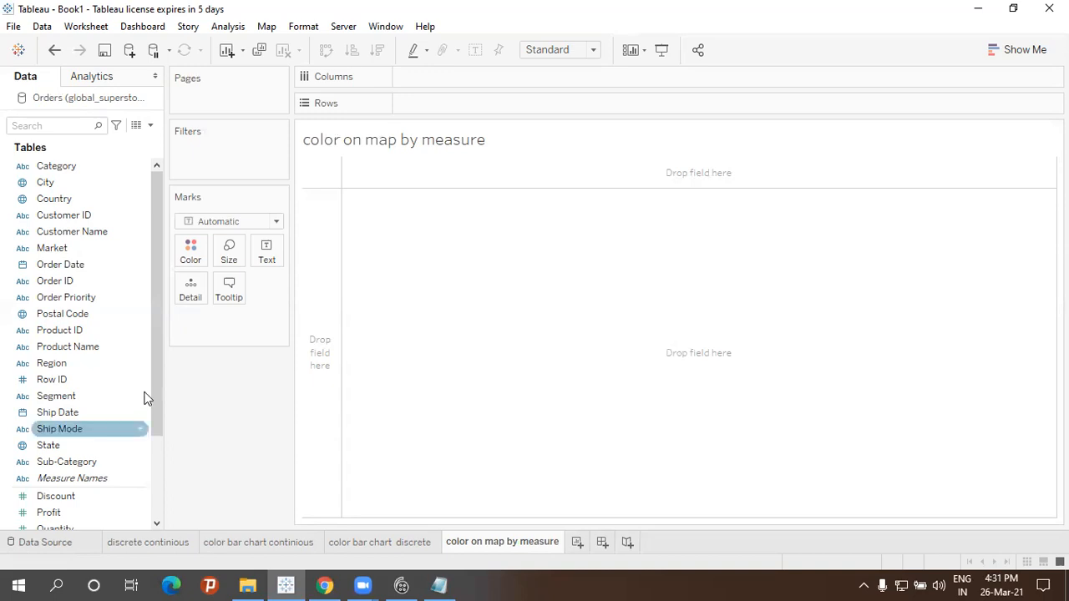
pyautogui.scroll(-2, 157, 451)
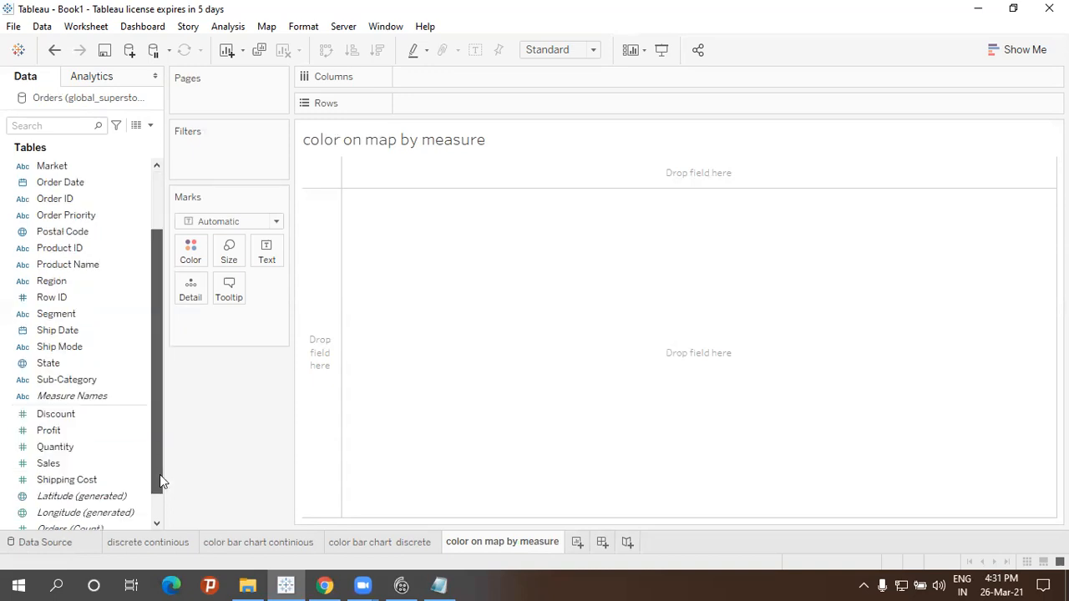
pyautogui.scroll(-1, 158, 411)
pyautogui.scroll(3, 76, 437)
pyautogui.click(55, 446)
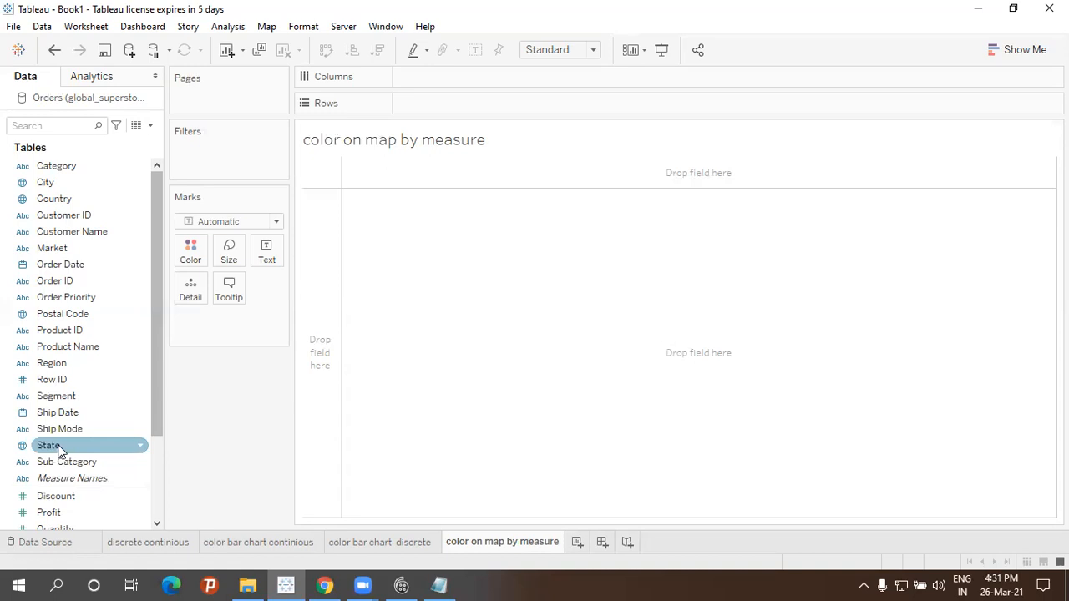
pyautogui.moveTo(58, 448)
pyautogui.mouseDown()
pyautogui.moveTo(194, 291)
pyautogui.moveTo(245, 284)
pyautogui.moveTo(153, 363)
pyautogui.moveTo(205, 284)
pyautogui.moveTo(236, 268)
pyautogui.moveTo(227, 301)
pyautogui.moveTo(195, 299)
pyautogui.mouseUp()
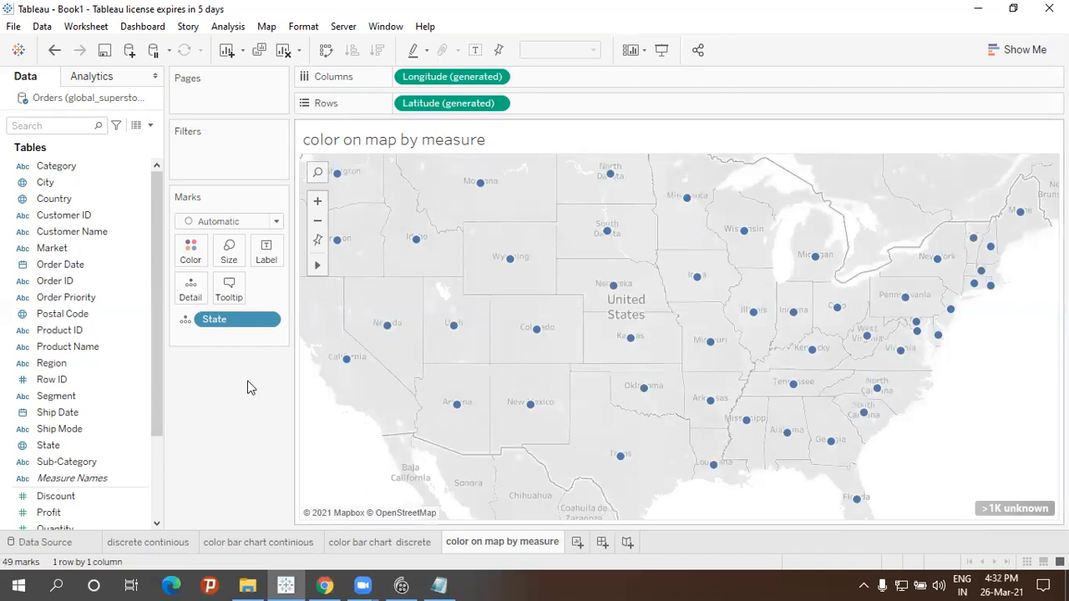
# - Color the states on the map by the continuous Sales measure
pyautogui.scroll(-2, 162, 480)
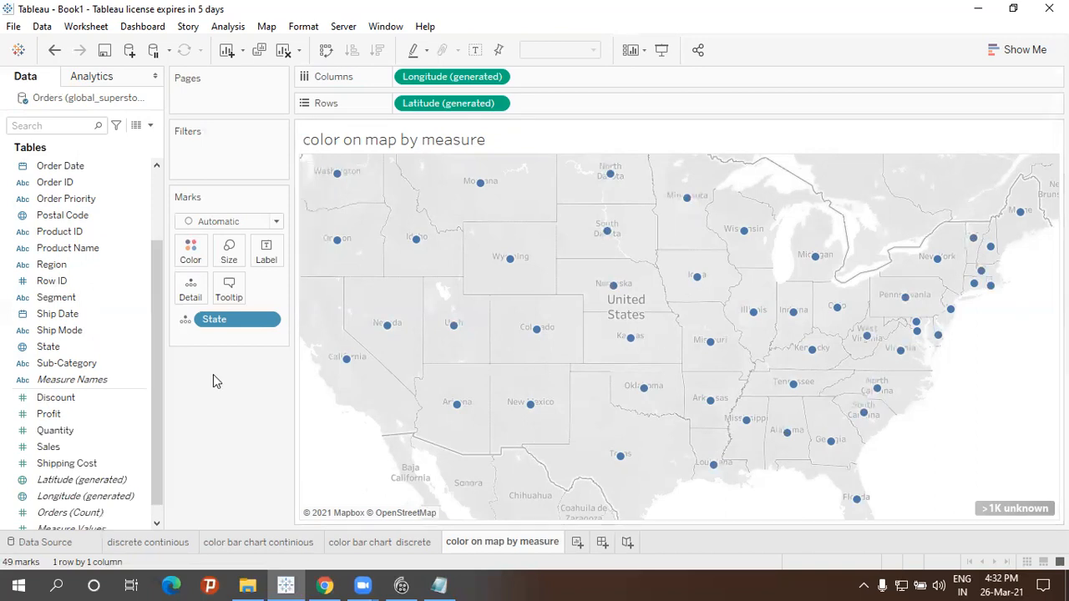
pyautogui.scroll(-1, 136, 443)
pyautogui.click(77, 416)
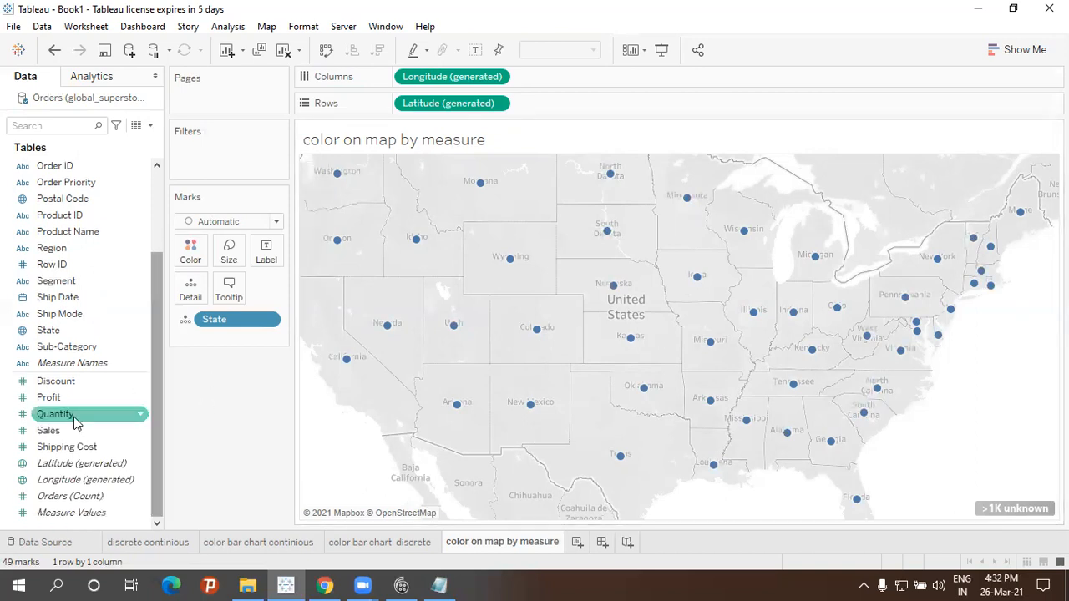
pyautogui.click(88, 447)
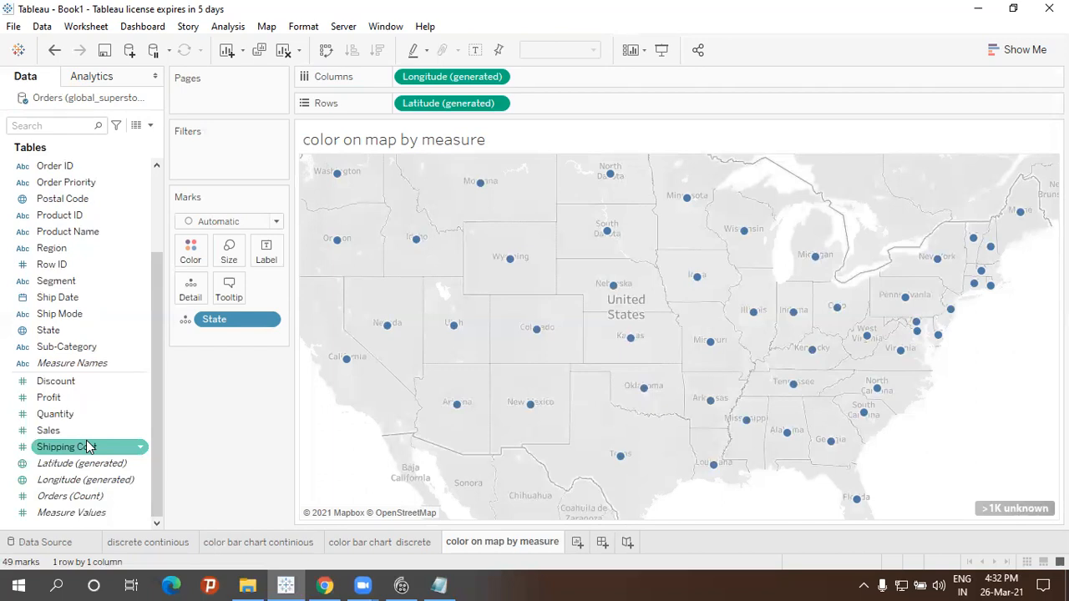
pyautogui.click(95, 435)
pyautogui.moveTo(83, 432); pyautogui.dragTo(195, 262)
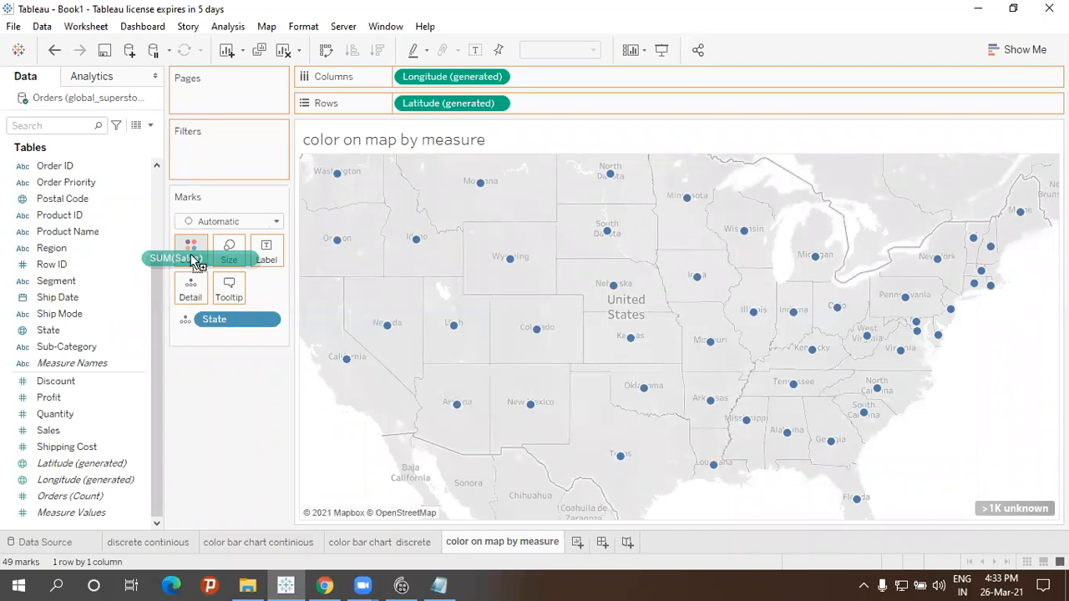
pyautogui.moveTo(192, 260); pyautogui.dragTo(191, 261)
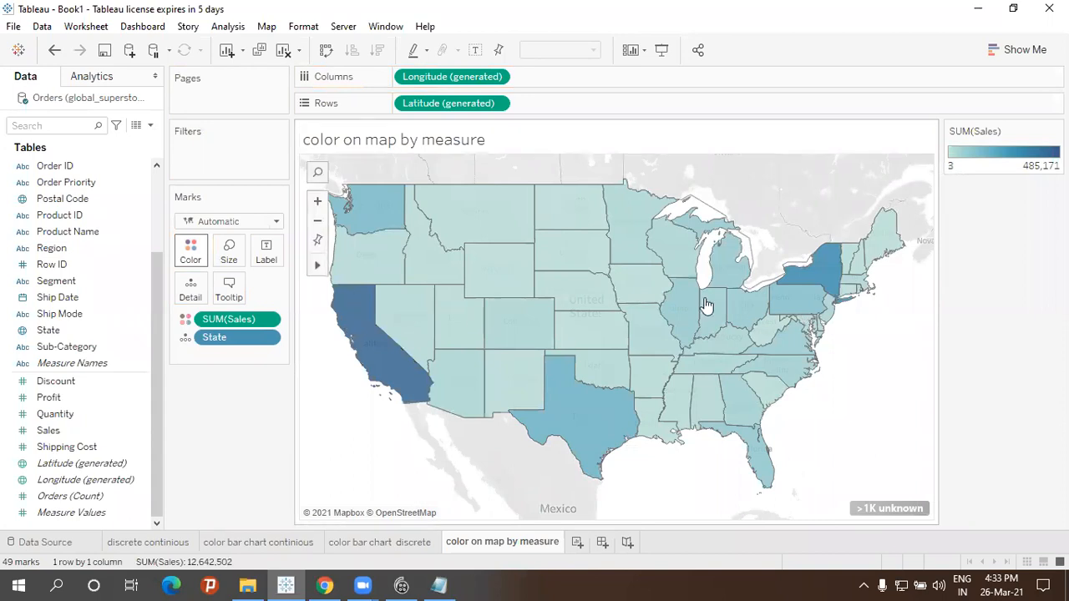
# - Revisit the "discrete continious" sheet, return to the map sheet and show the sales mark labels on the states
pyautogui.click(174, 543)
pyautogui.click(252, 539)
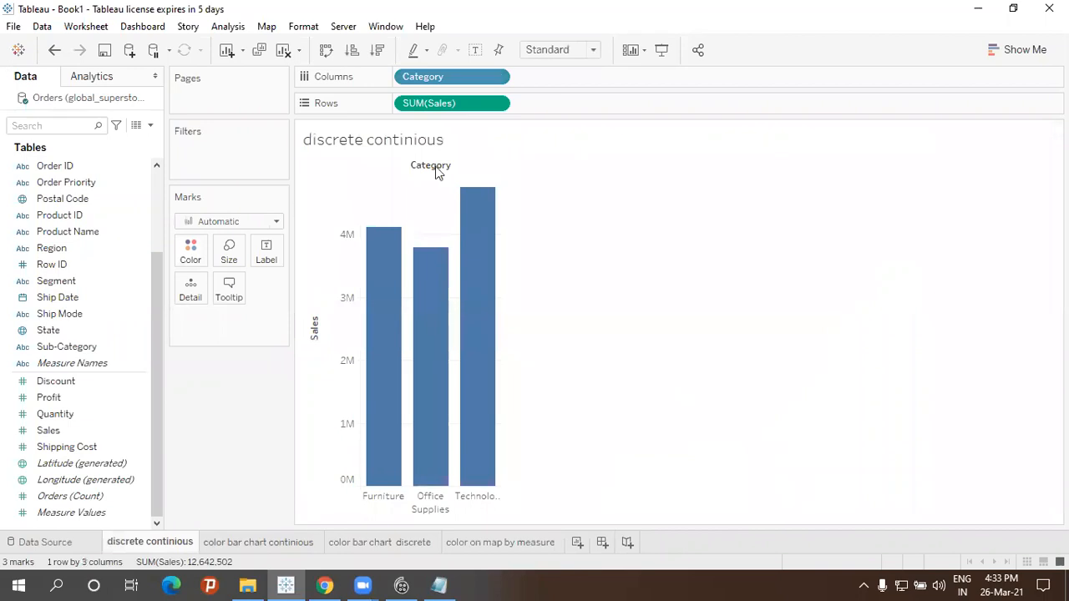
pyautogui.click(534, 542)
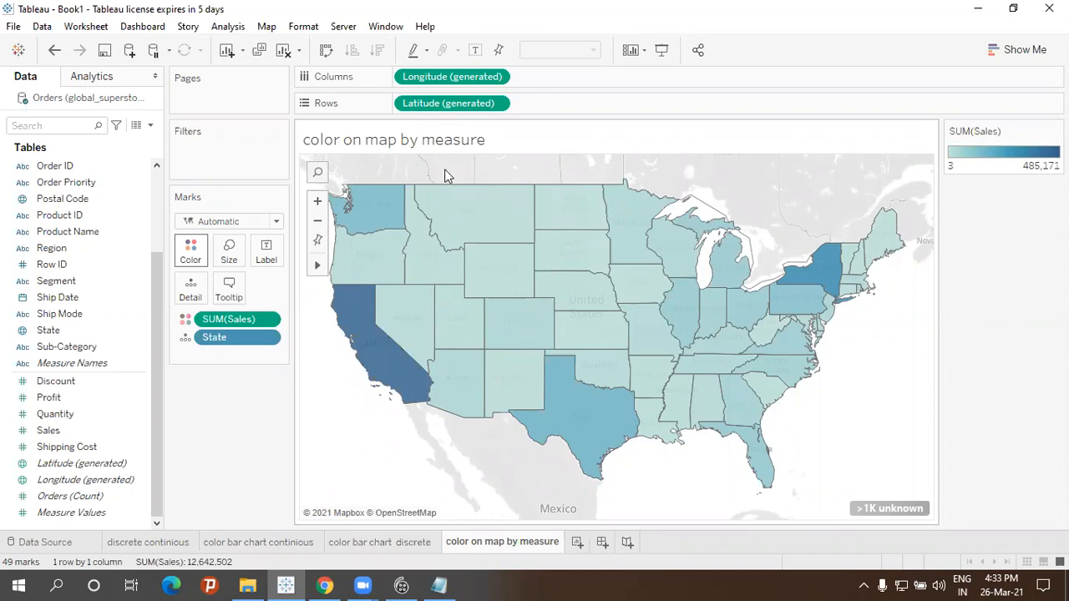
pyautogui.click(475, 49)
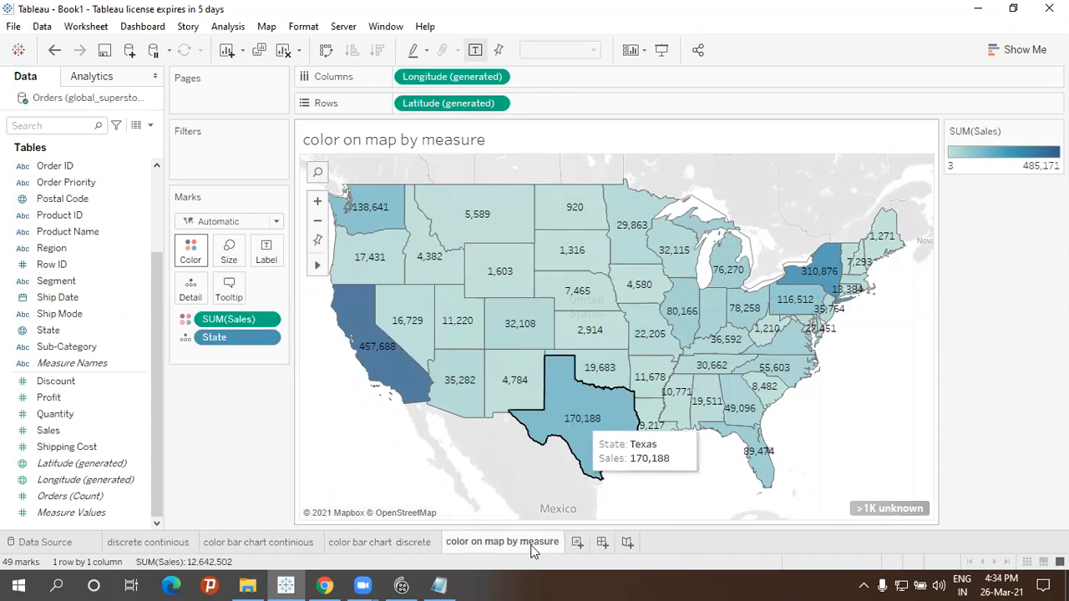
# - Add a blank worksheet after "color on map by measure", review the map sheet and return to the blank sheet
pyautogui.click(578, 543)
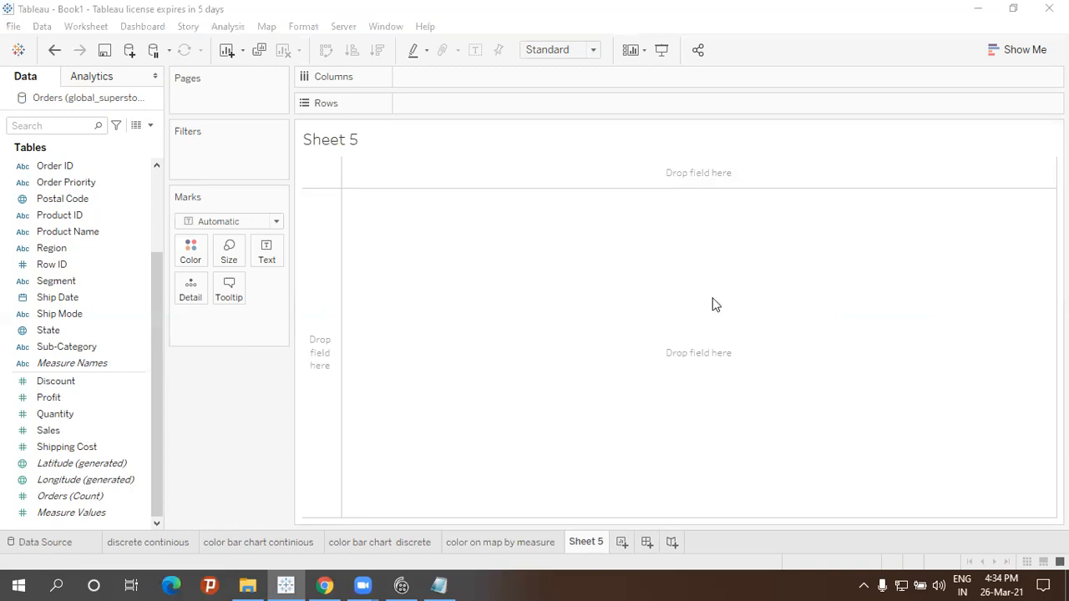
pyautogui.click(838, 219)
pyautogui.click(489, 542)
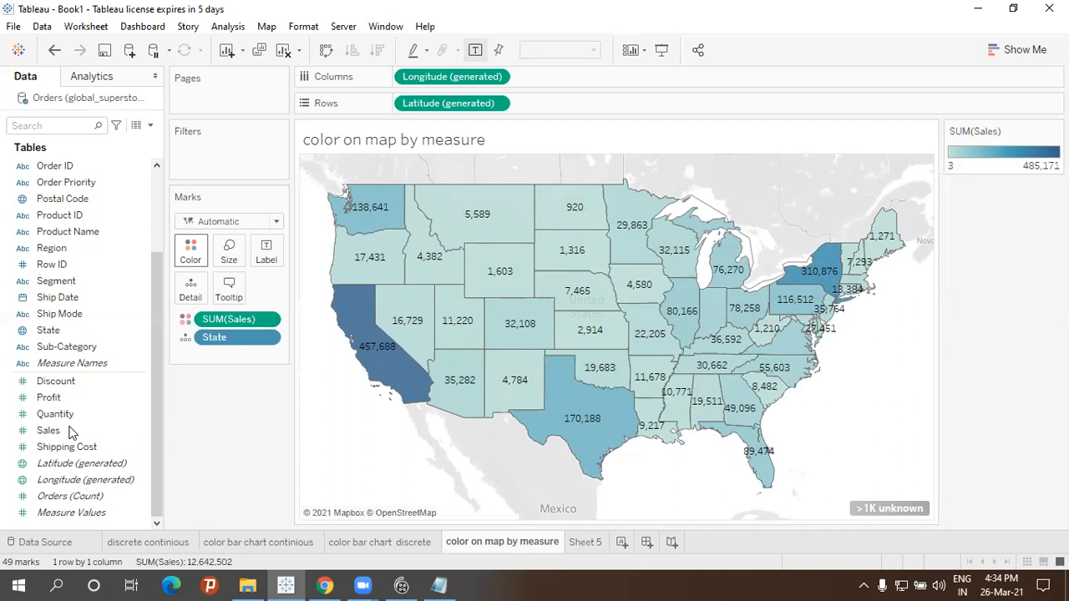
pyautogui.click(583, 543)
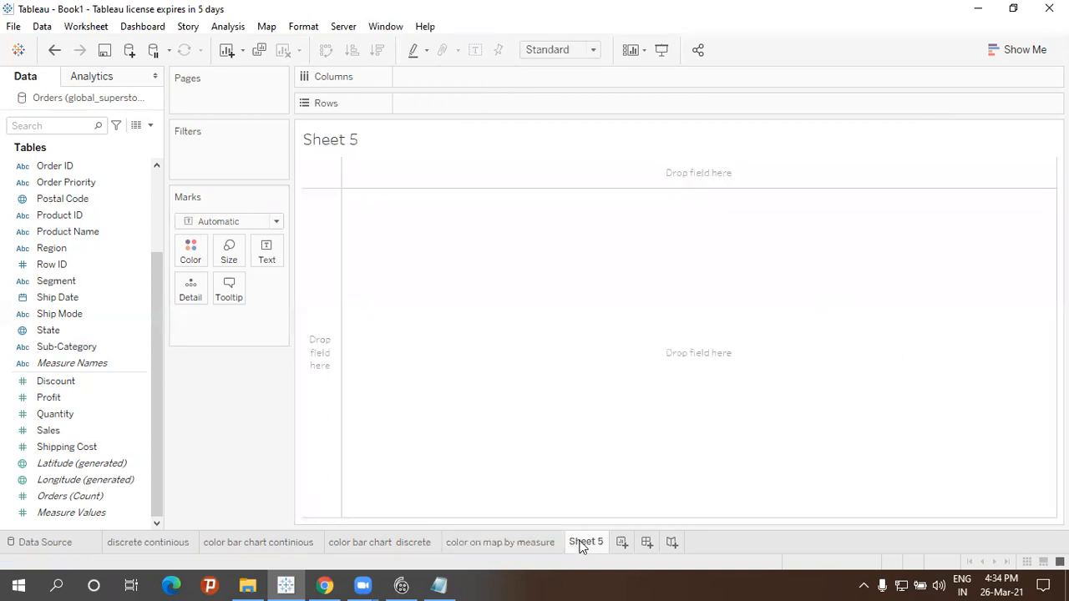
pyautogui.moveTo(583, 544)
# - Switch to WhatsApp Web in Chrome, save Capture.JPG to the Desktop and look further down the chat list
pyautogui.click(325, 585)
pyautogui.click(222, 7)
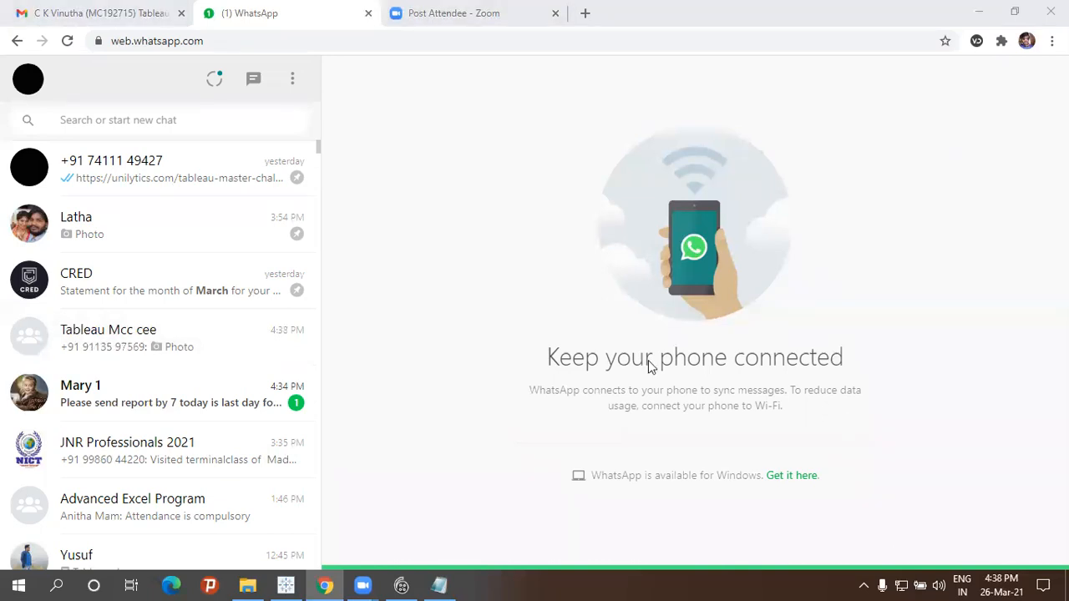
pyautogui.click(636, 316)
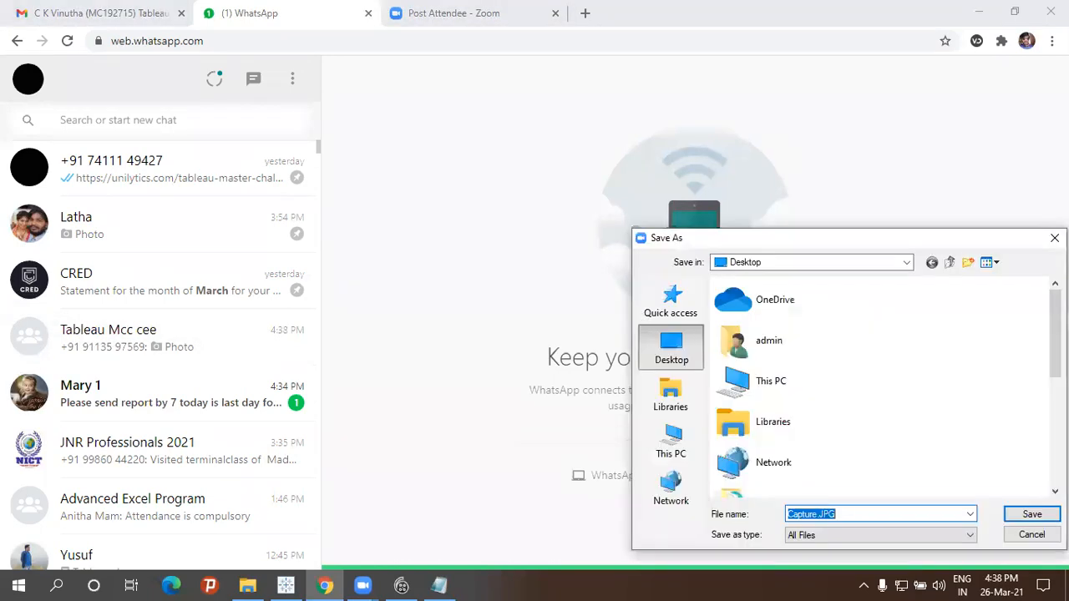
pyautogui.click(1031, 514)
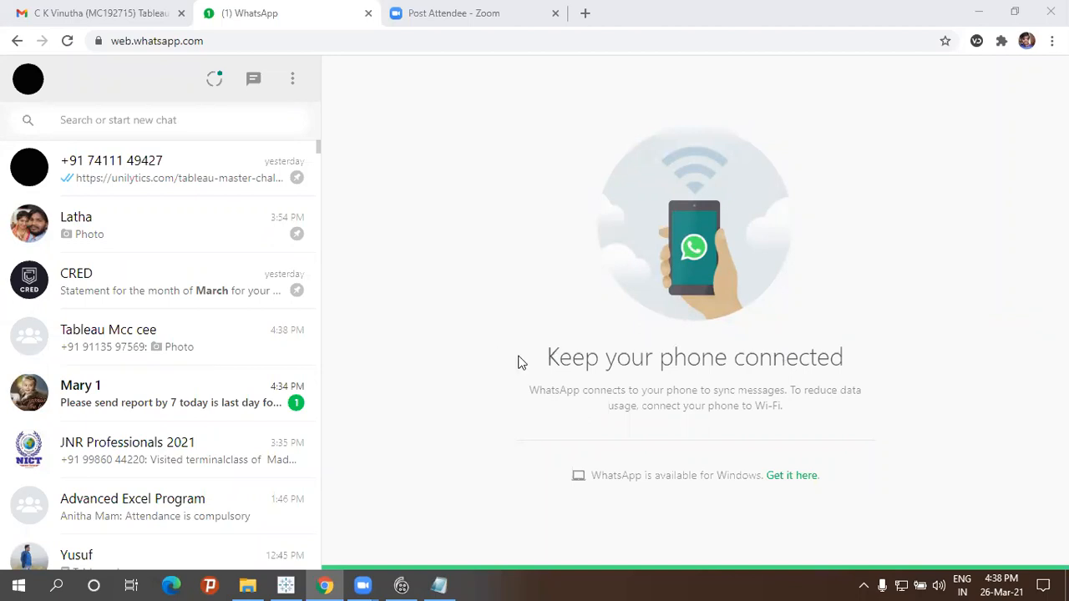
pyautogui.scroll(-1, 136, 346)
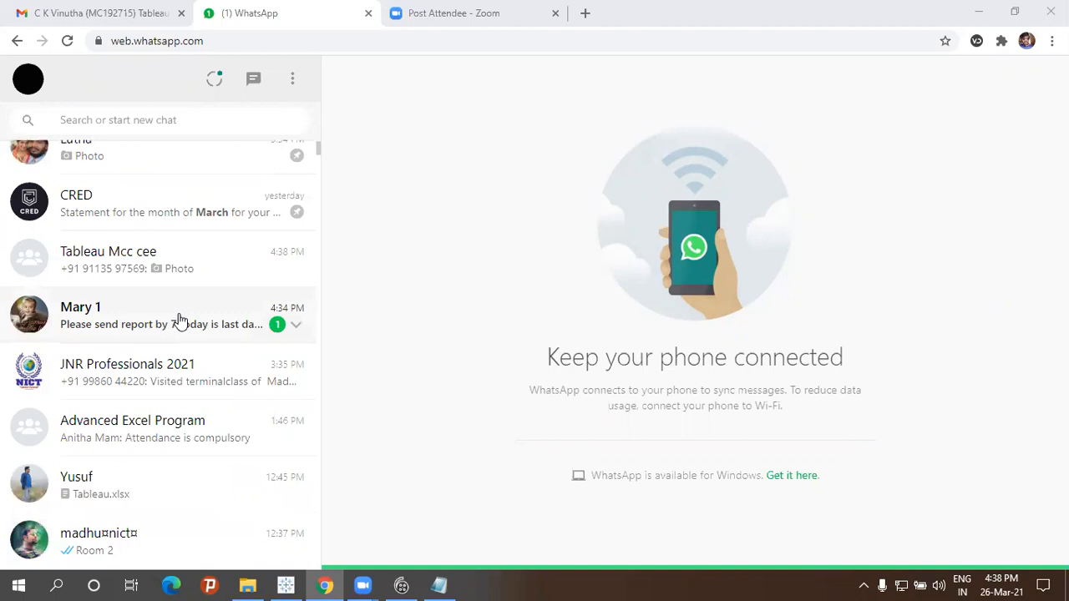
# - Open the Tableau Mcc cee group chat and examine the newest Sheet 5 map screenshot's marks, tabs and Customer ID legend in enlarged view
pyautogui.scroll(1, 183, 336)
pyautogui.scroll(1, 182, 336)
pyautogui.click(179, 339)
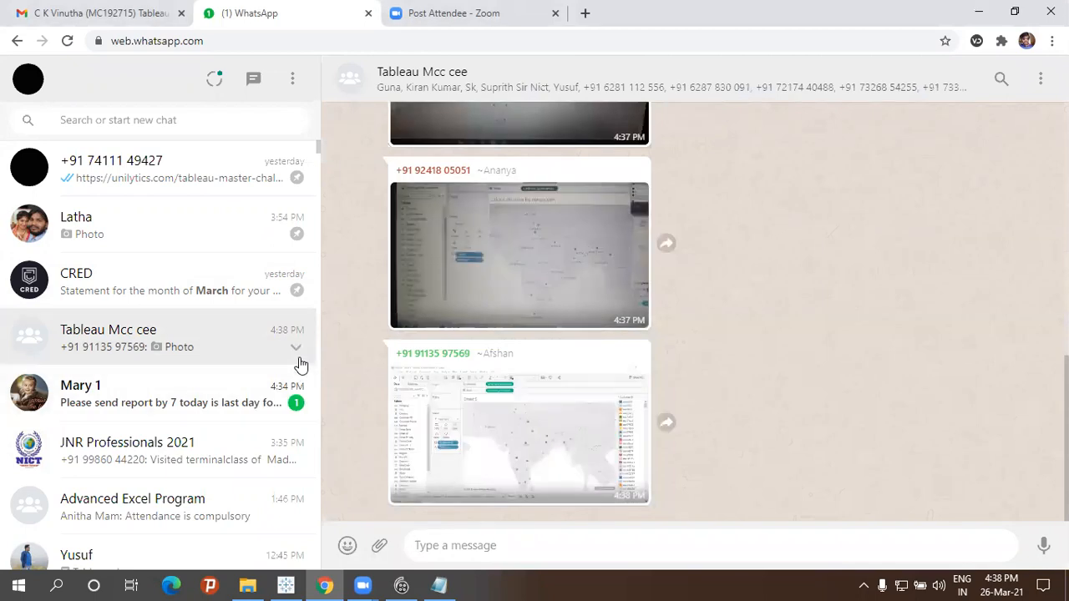
pyautogui.click(494, 411)
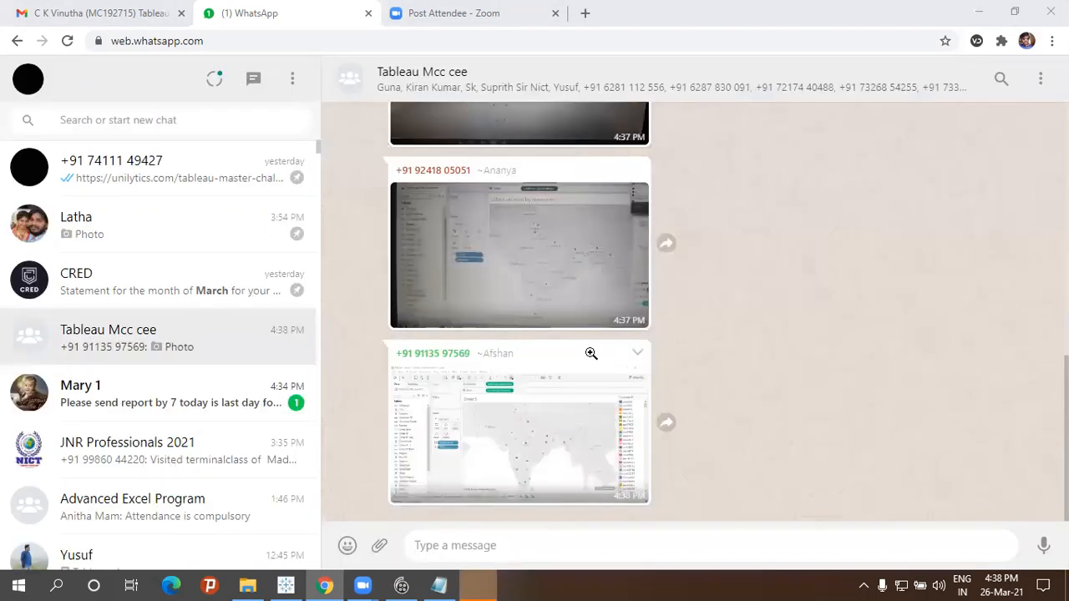
pyautogui.click(490, 301)
pyautogui.click(432, 256)
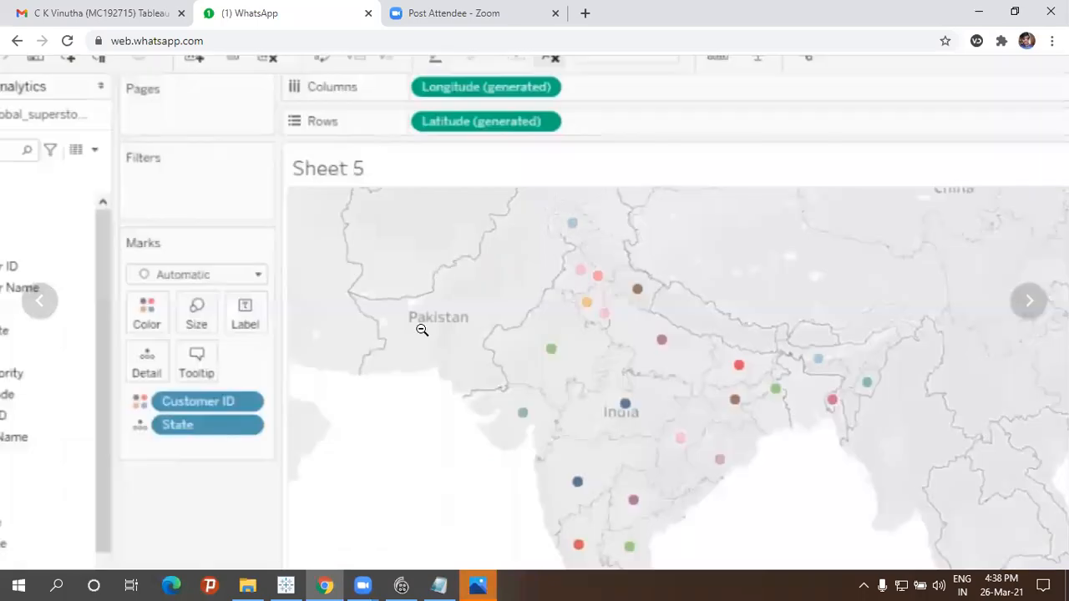
pyautogui.scroll(-2, 420, 325)
pyautogui.hscroll(-2, 421, 325)
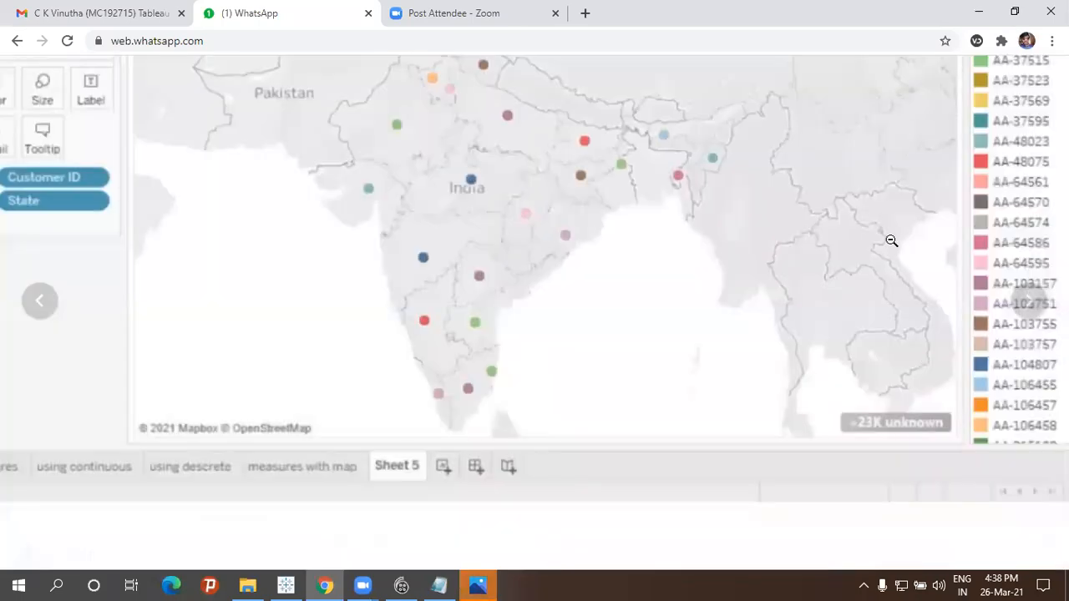
pyautogui.click(886, 301)
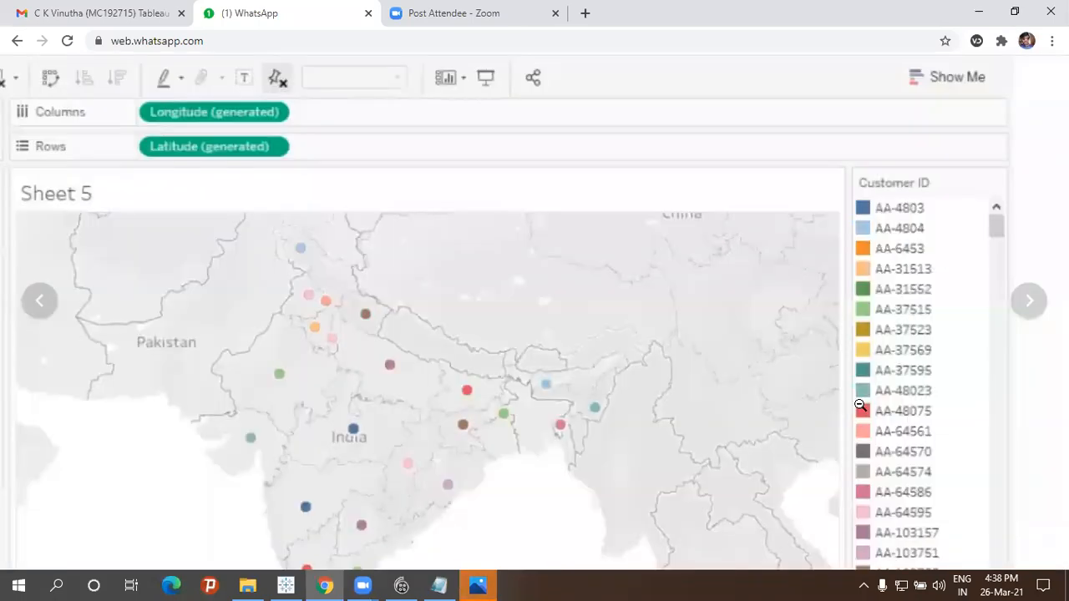
pyautogui.click(978, 195)
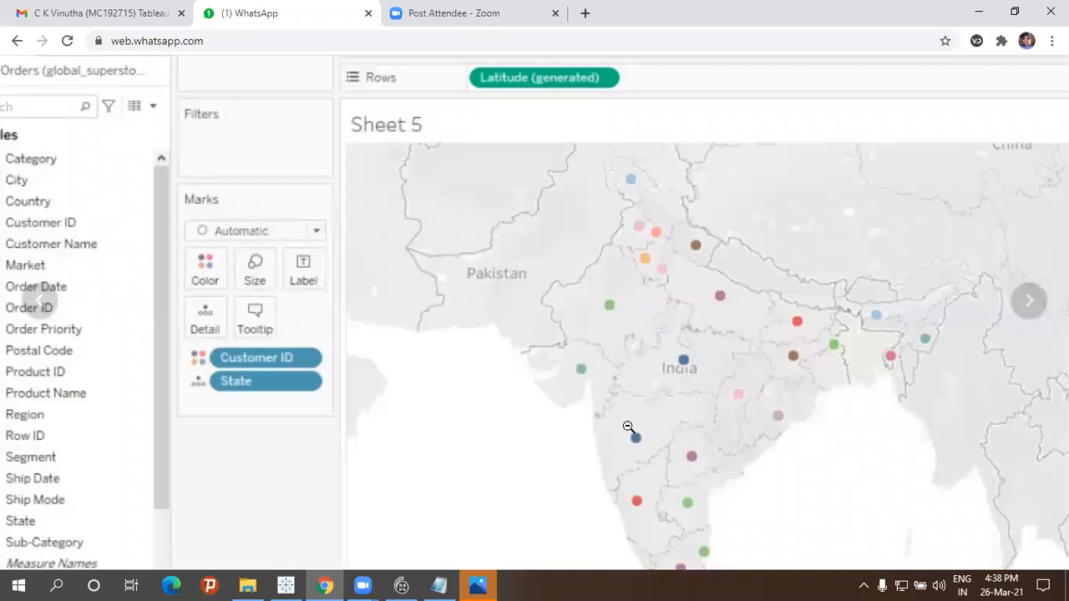
pyautogui.press('Escape')
# - Copy the newest Sheet 5 map screenshot from the group chat and view it once more in full
pyautogui.rightClick(434, 382)
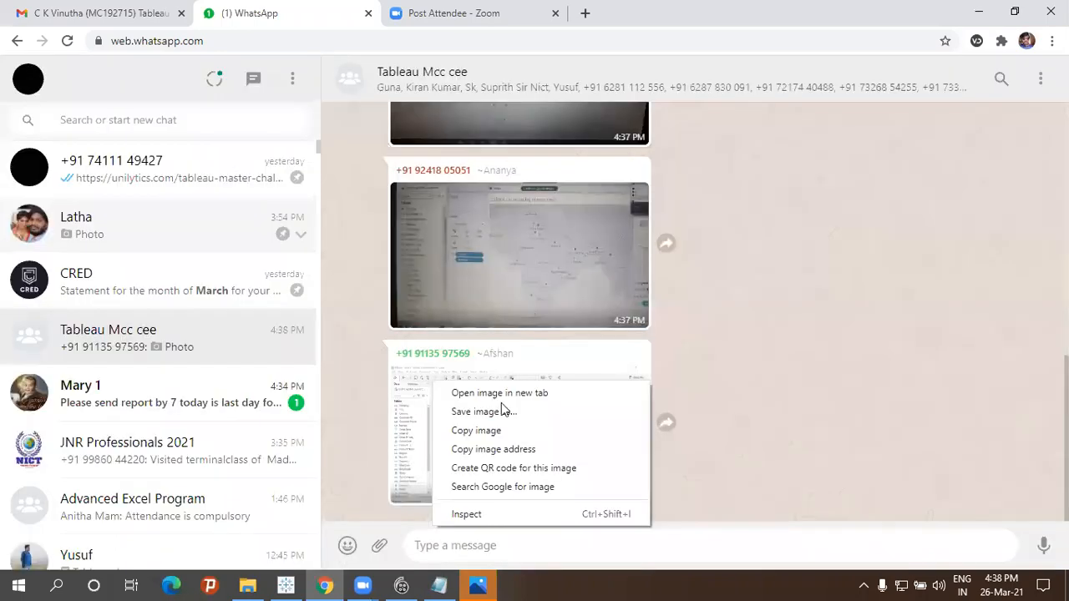
pyautogui.click(506, 429)
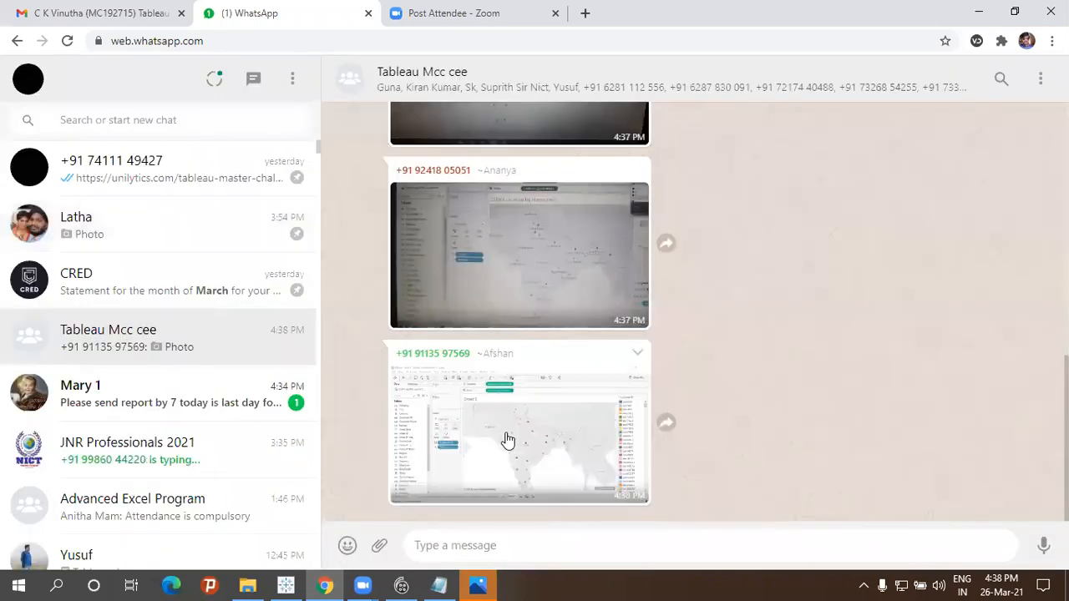
pyautogui.click(513, 392)
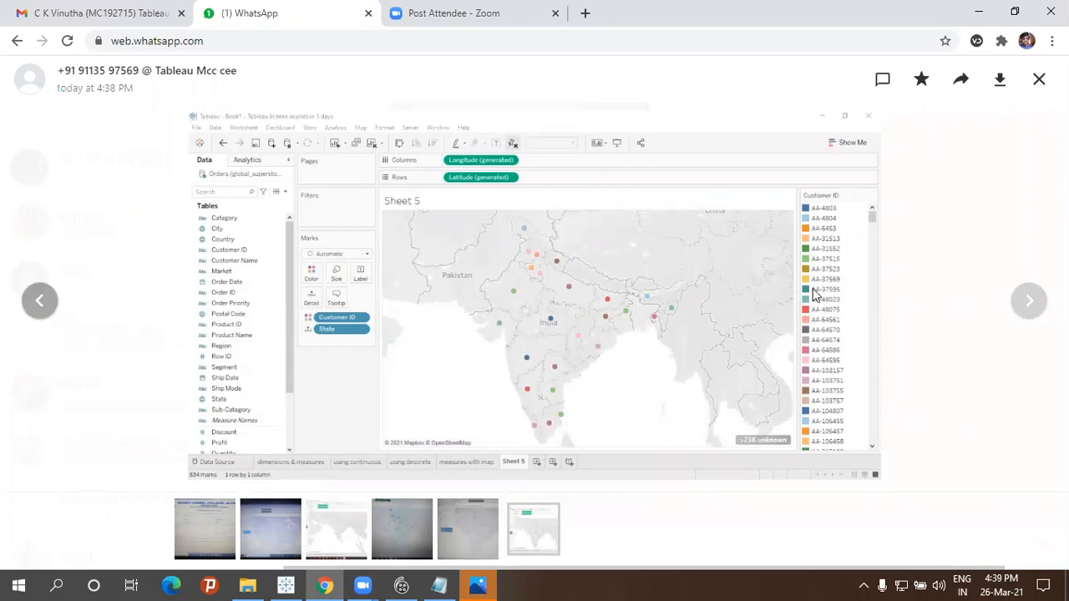
pyautogui.press('Escape')
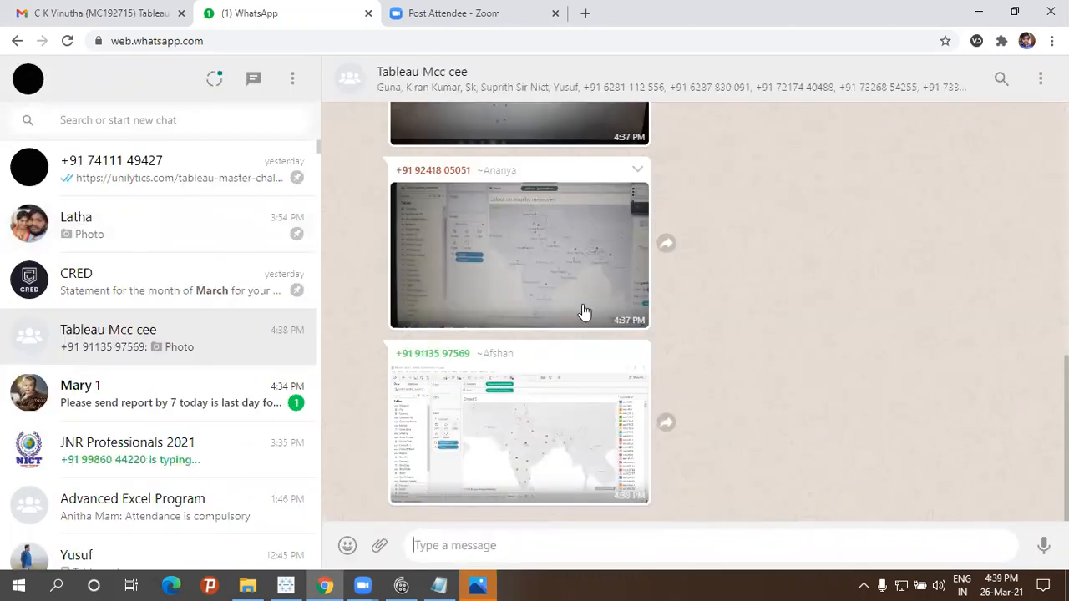
# - Look back through the group chat's recent photos, switch to Photos to view Capture.JPG and close it
pyautogui.scroll(1, 584, 311)
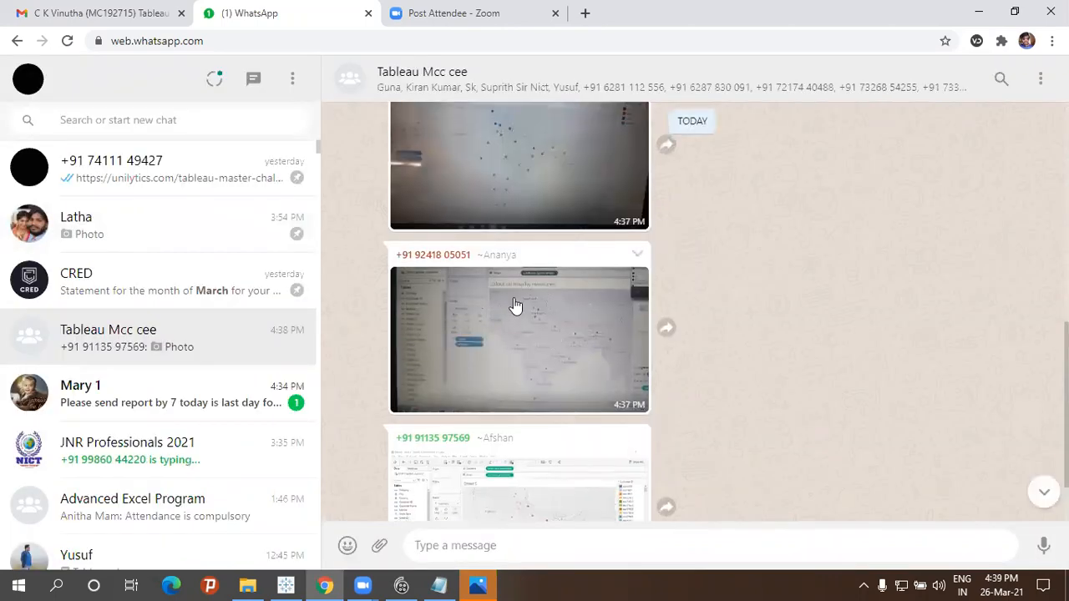
pyautogui.scroll(3, 514, 309)
pyautogui.scroll(-4, 518, 311)
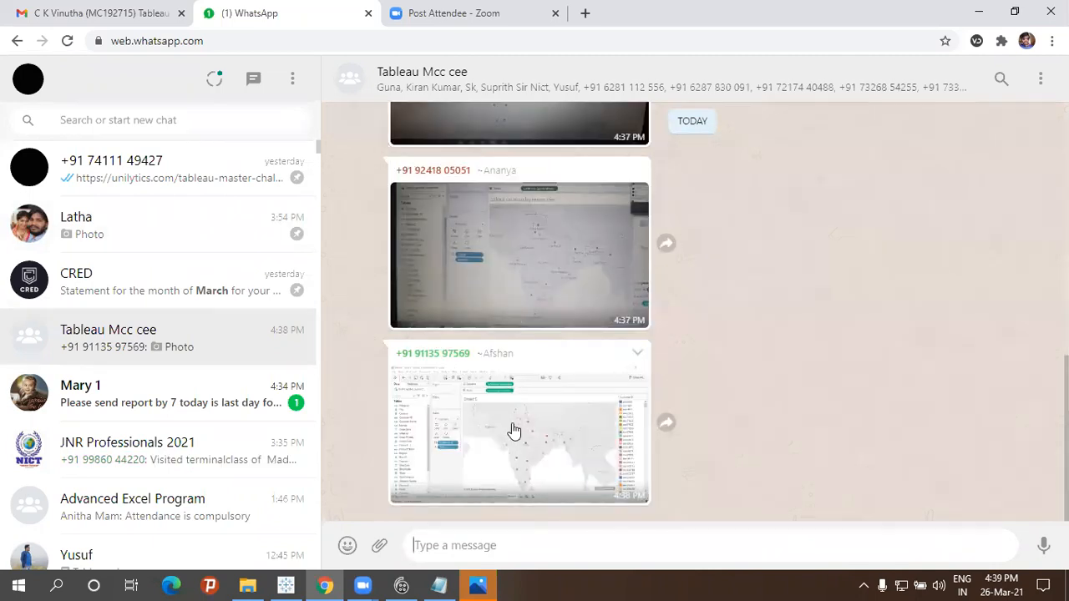
pyautogui.click(479, 584)
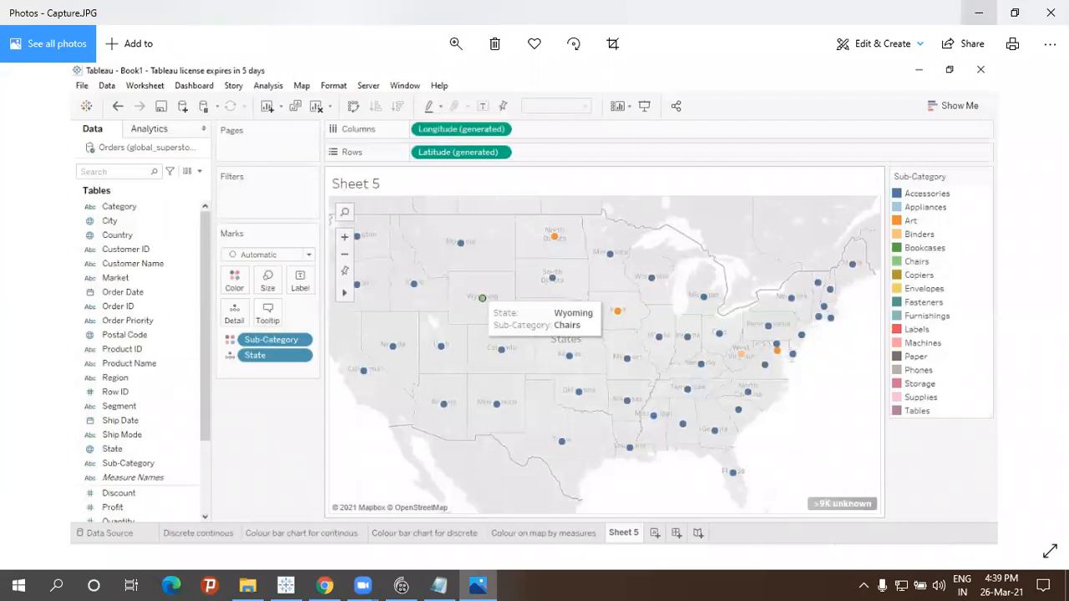
pyautogui.click(1050, 13)
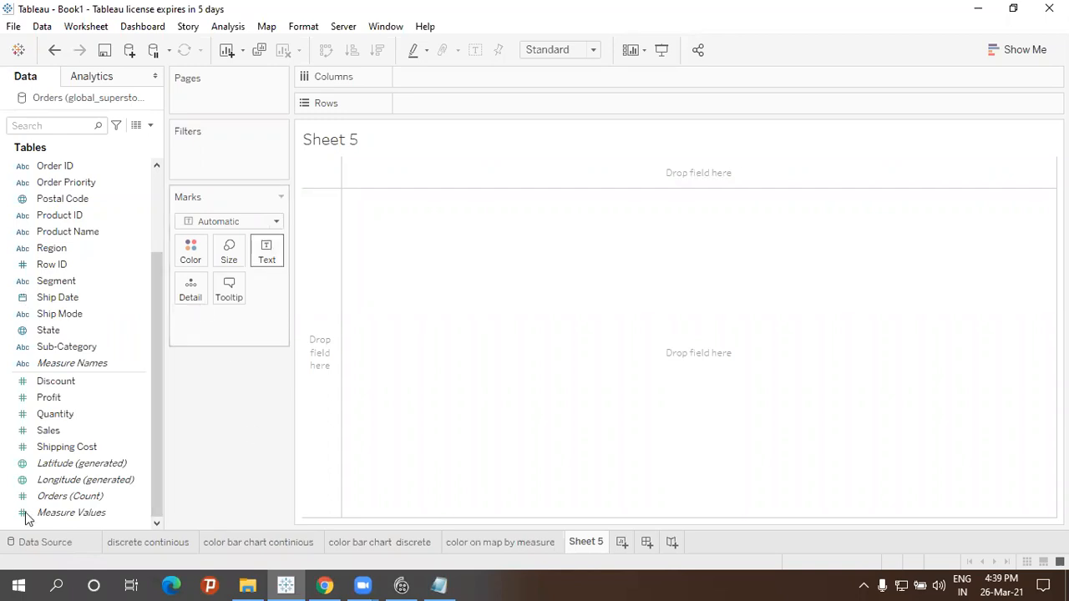
# - Return to Tableau and add State to Detail on the blank Sheet 5 to map the states
pyautogui.click(52, 433)
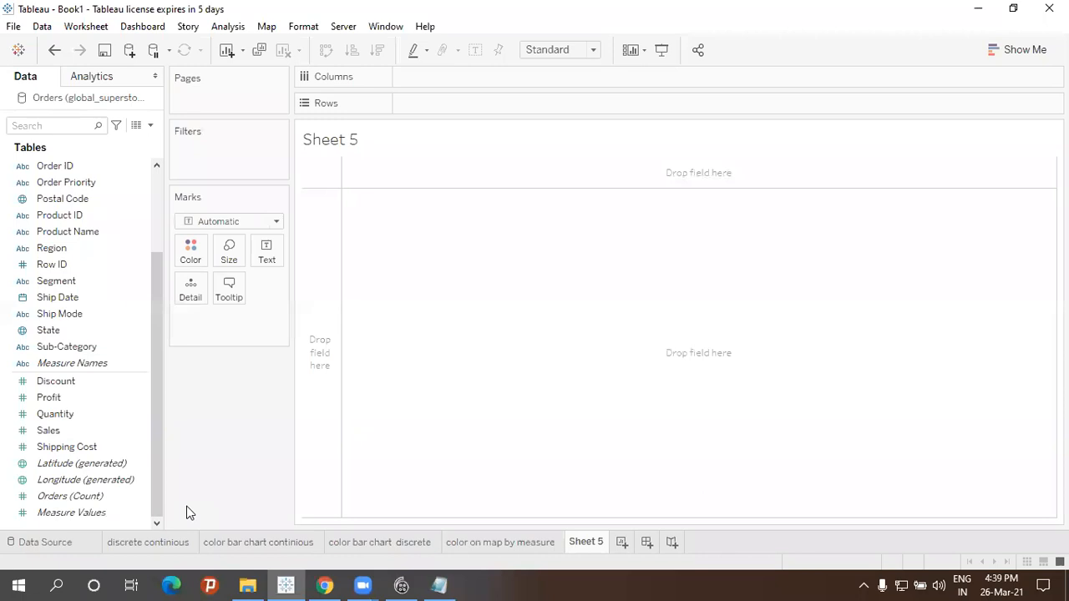
pyautogui.click(56, 494)
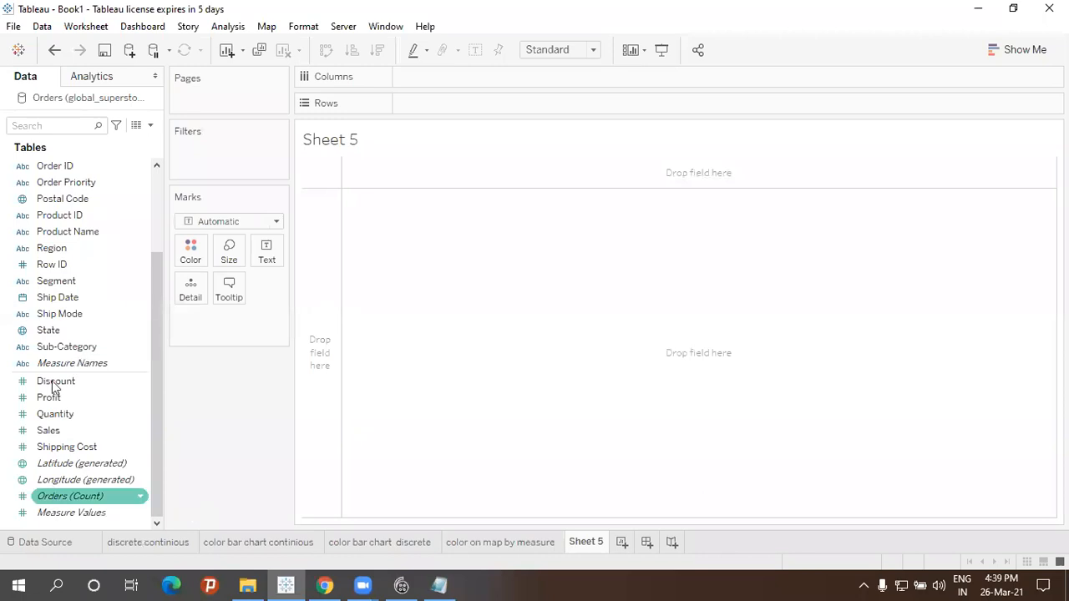
pyautogui.click(32, 379)
pyautogui.click(66, 329)
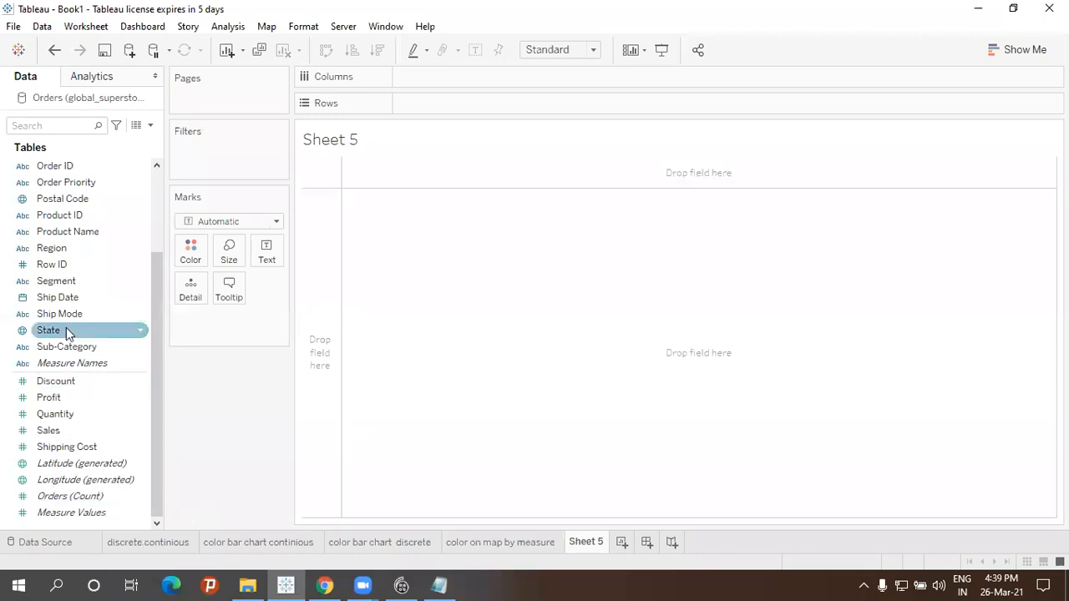
pyautogui.moveTo(179, 283)
pyautogui.mouseDown()
pyautogui.moveTo(226, 250)
pyautogui.moveTo(193, 299)
pyautogui.mouseUp()
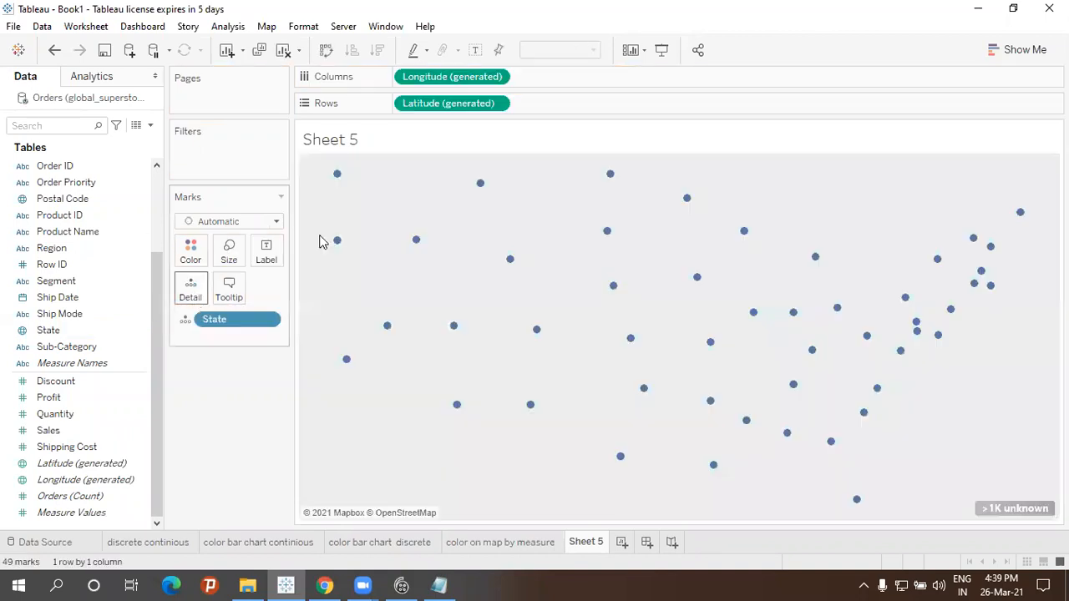
# - Color the state marks on the Sheet 5 map by the Category dimension
pyautogui.click(119, 384)
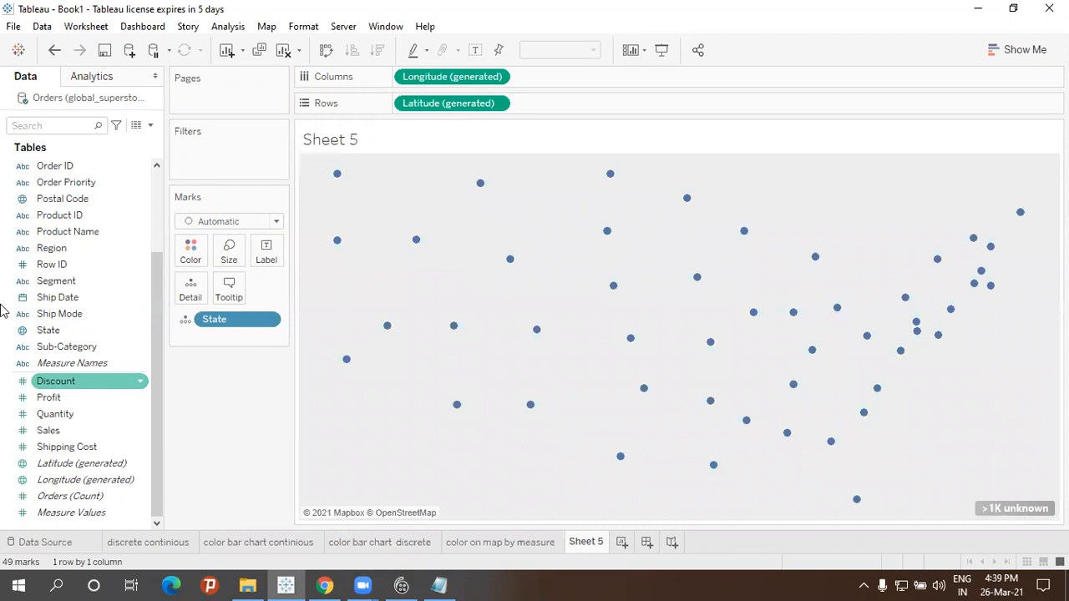
pyautogui.click(121, 305)
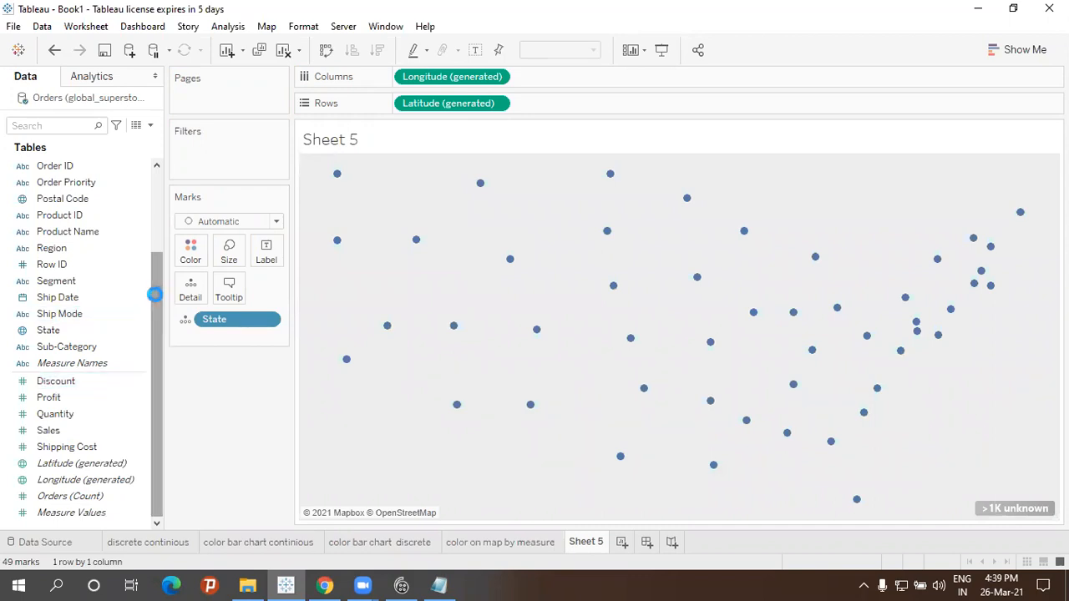
pyautogui.scroll(1, 158, 205)
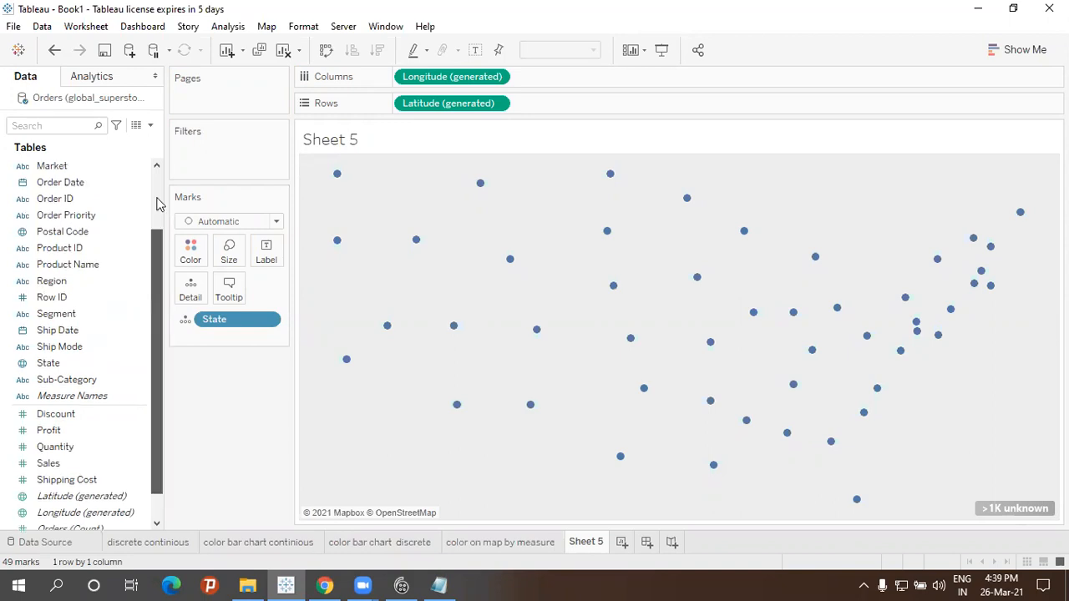
pyautogui.scroll(2, 159, 205)
pyautogui.click(34, 264)
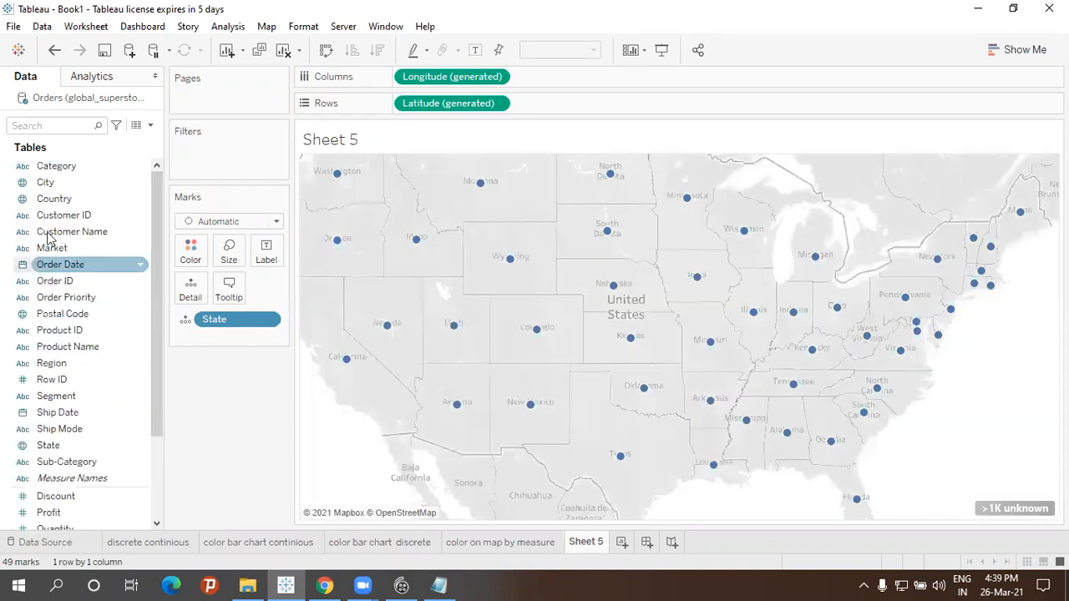
pyautogui.click(71, 197)
pyautogui.moveTo(72, 172); pyautogui.dragTo(193, 262)
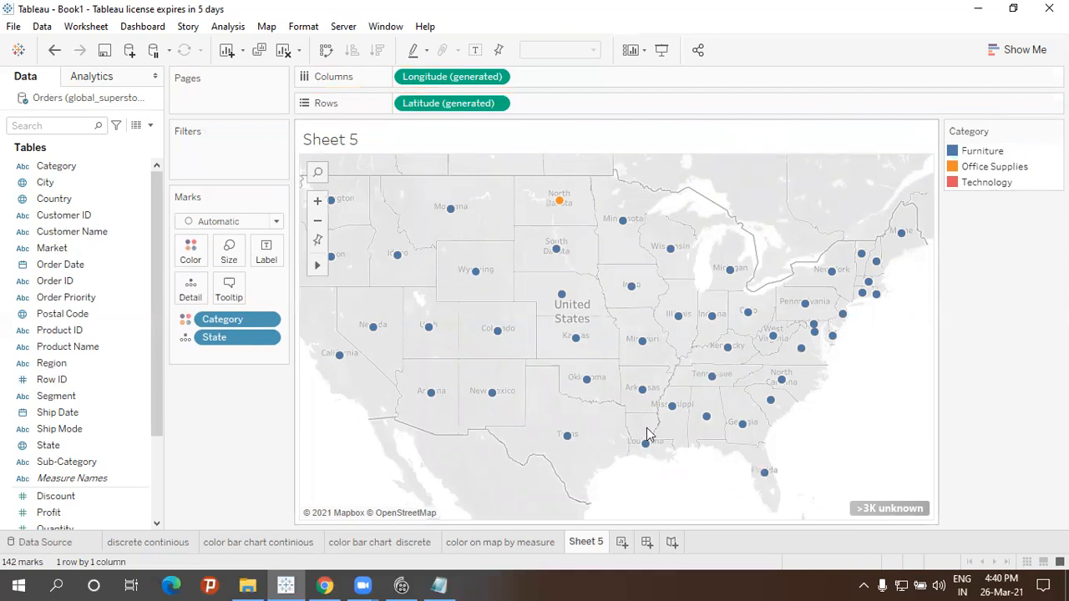
# - Examine the Category-colored state marks at world and United States scale, including the mark on North Dakota
pyautogui.scroll(2, 590, 375)
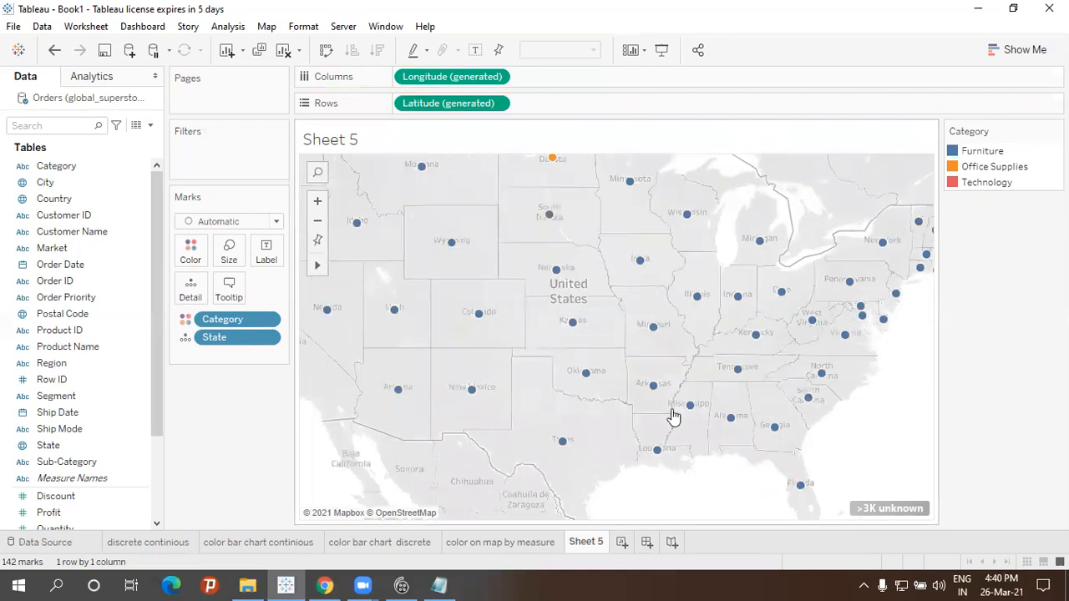
pyautogui.scroll(-5, 436, 259)
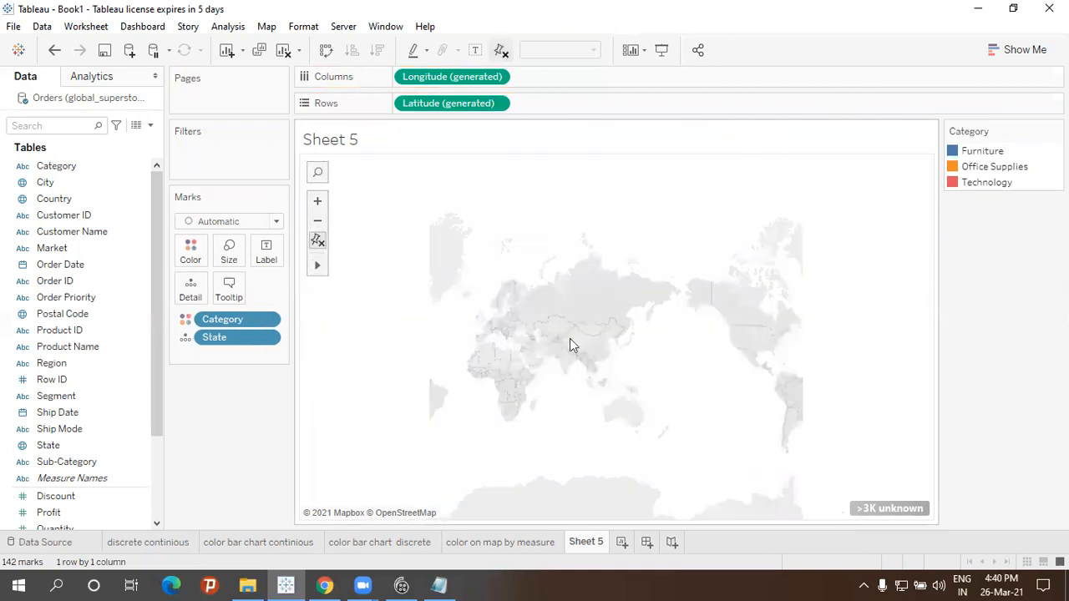
pyautogui.scroll(1, 573, 360)
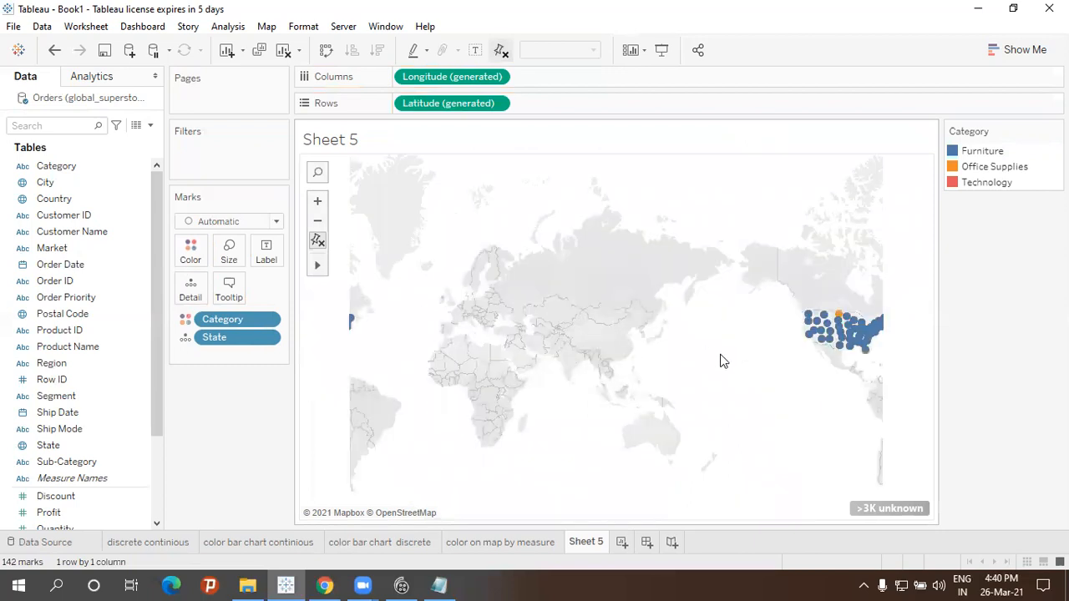
pyautogui.scroll(-1, 725, 360)
pyautogui.moveTo(680, 348); pyautogui.dragTo(637, 371)
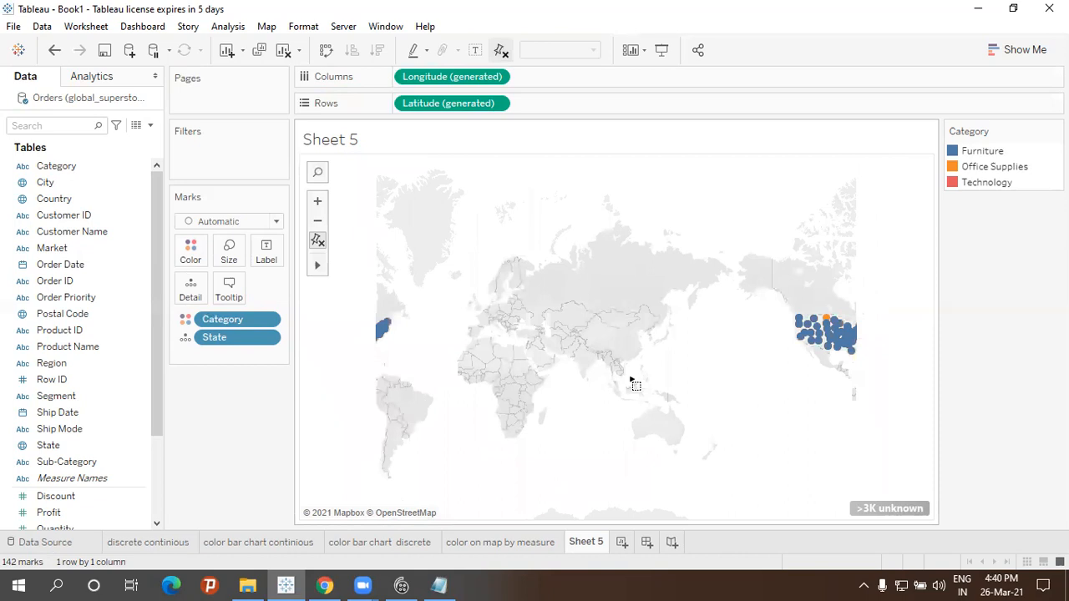
pyautogui.moveTo(778, 278); pyautogui.dragTo(852, 365)
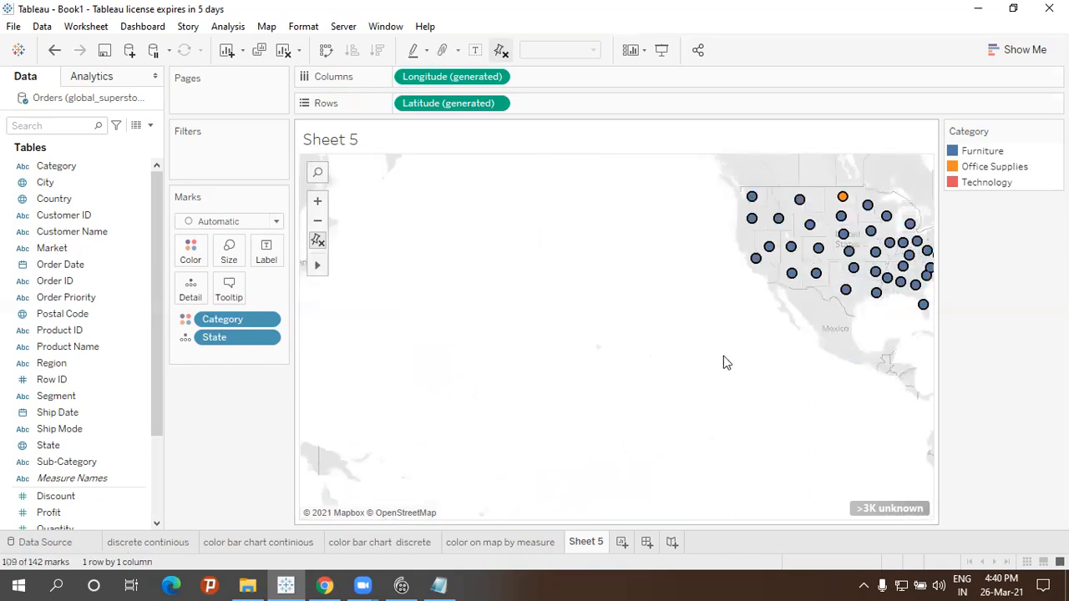
pyautogui.click(353, 341)
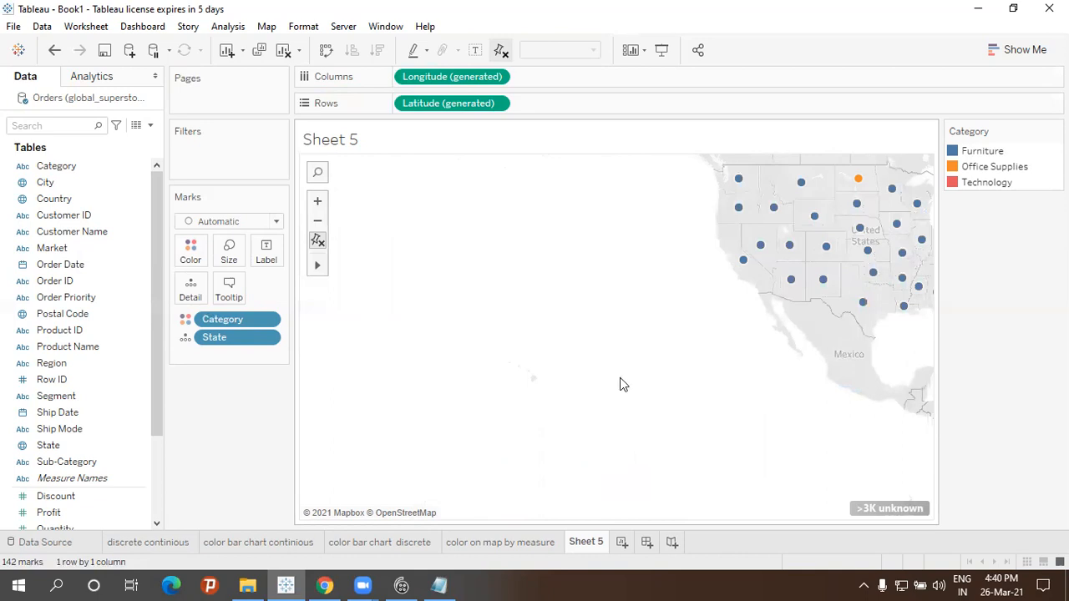
pyautogui.scroll(1, 686, 334)
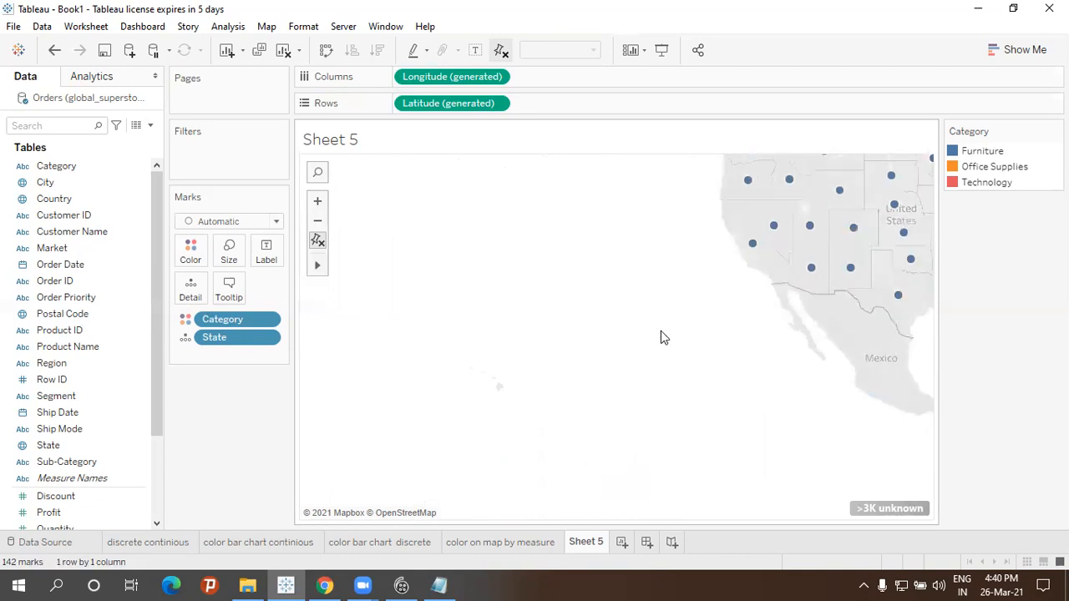
pyautogui.scroll(-2, 681, 348)
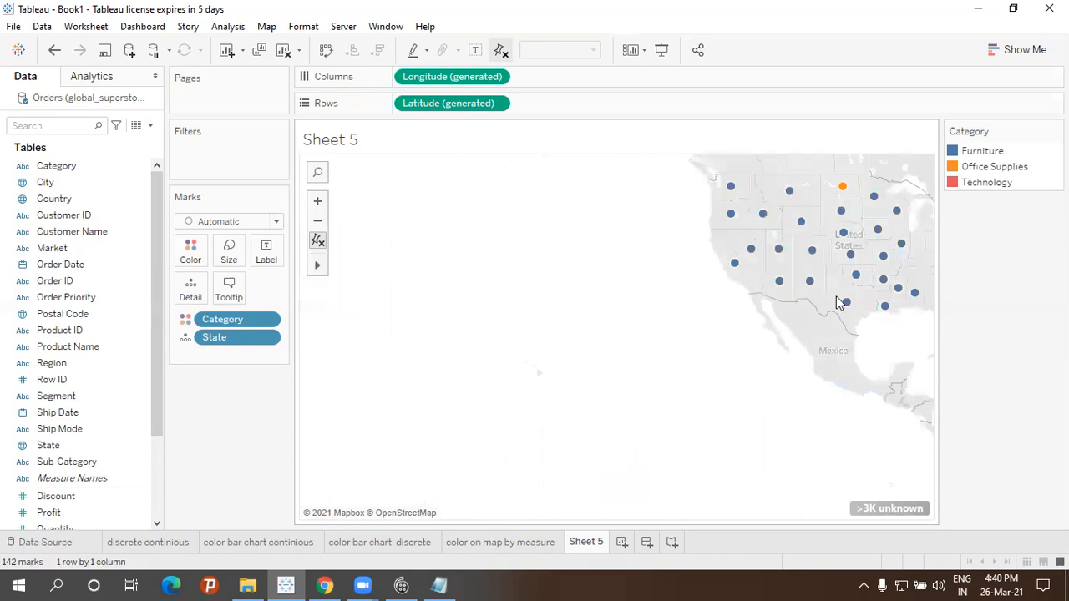
pyautogui.scroll(-3, 829, 305)
pyautogui.scroll(2, 635, 346)
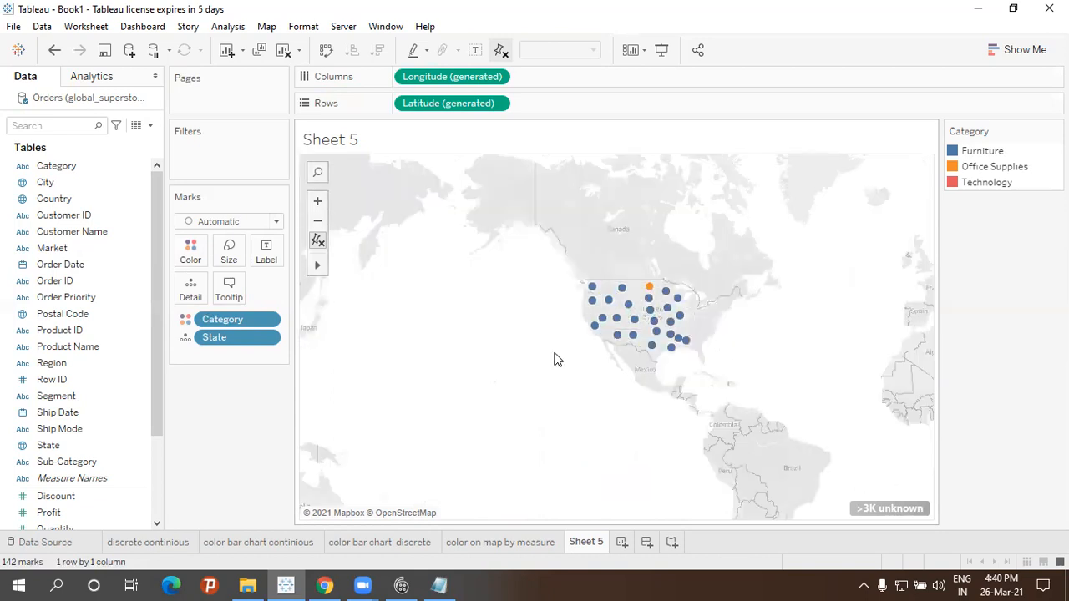
pyautogui.scroll(2, 885, 266)
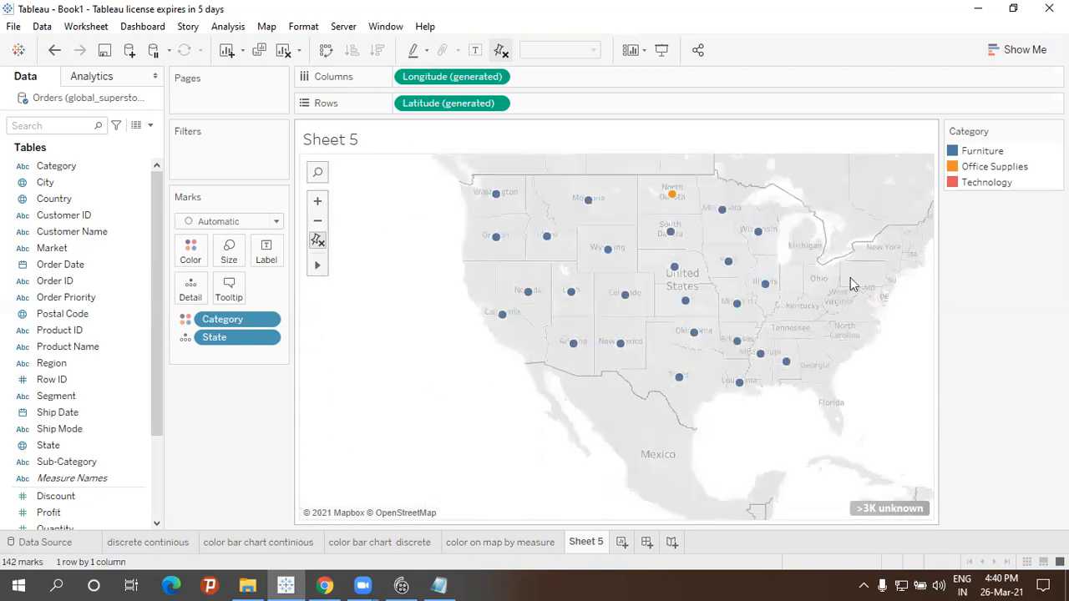
pyautogui.scroll(1, 852, 334)
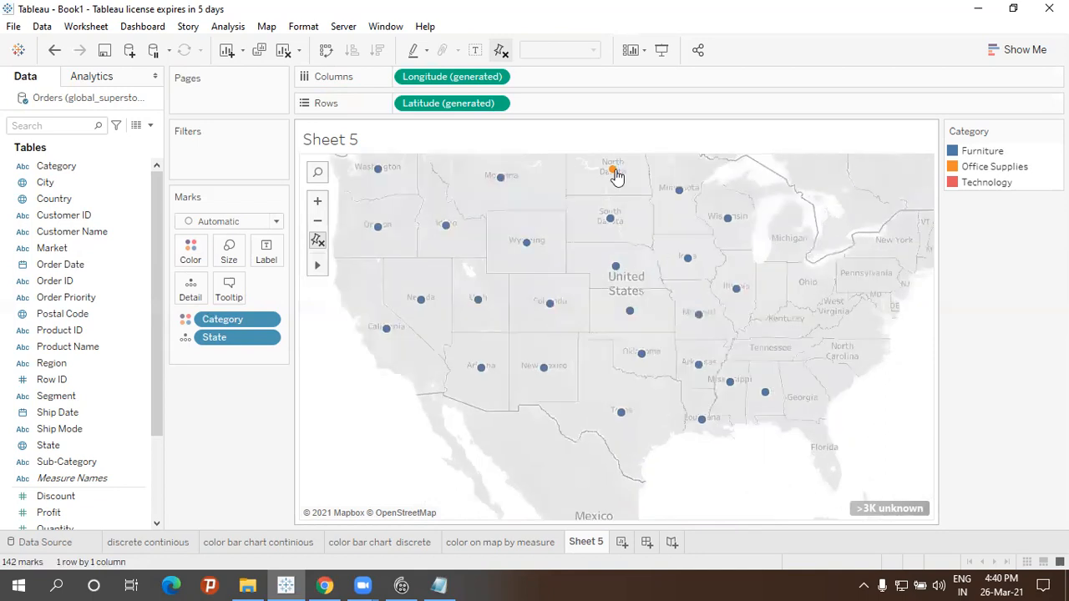
pyautogui.moveTo(614, 178)
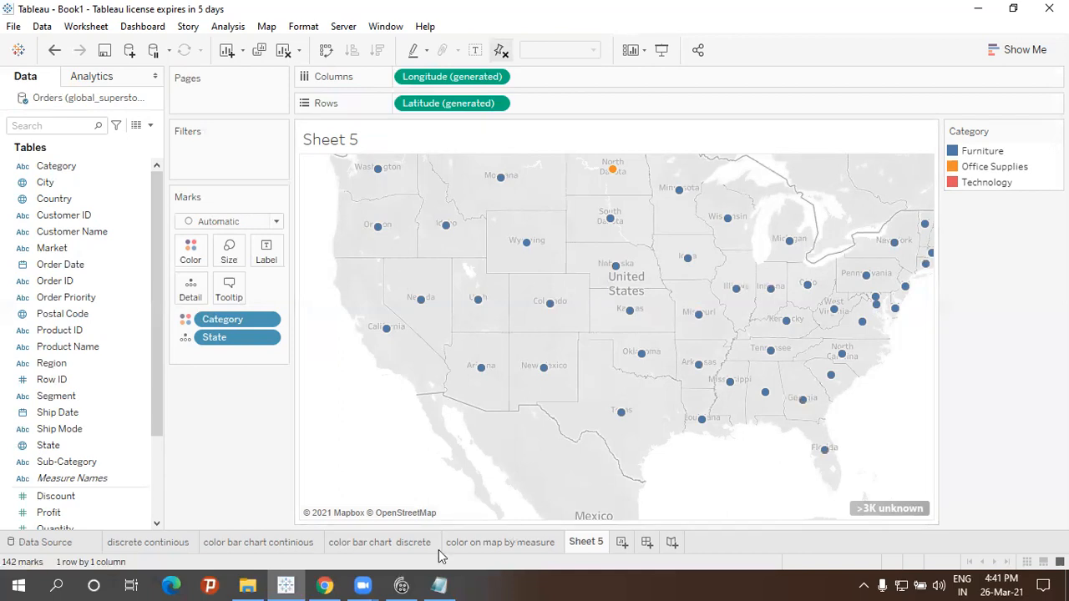
# - Rename Sheet 5 as "color on map by dimesions", reusing the words "color on map by" copied from the measure map's sheet name
pyautogui.click(522, 543)
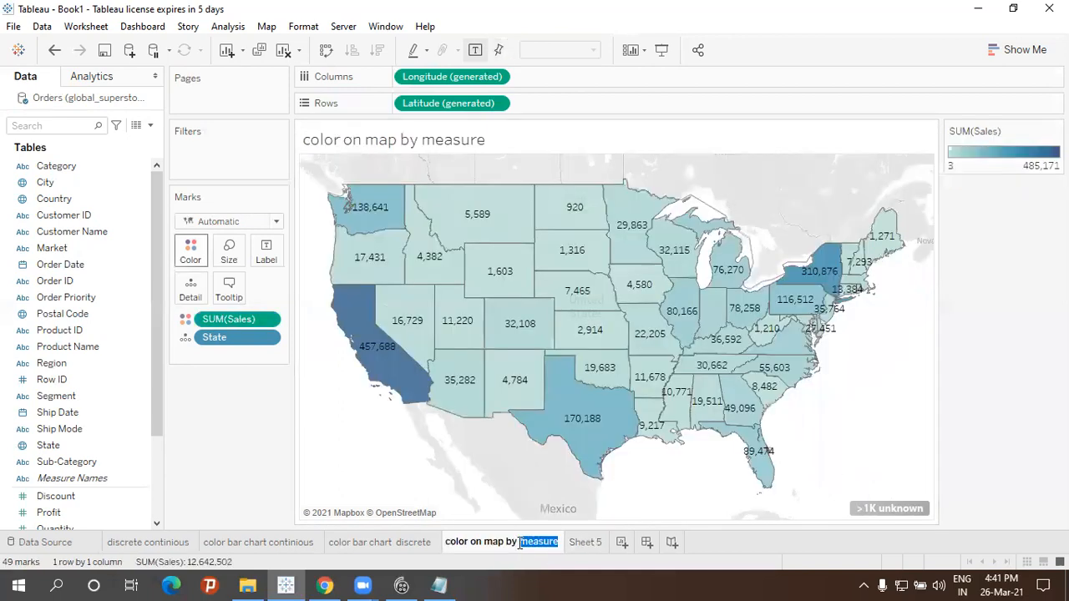
pyautogui.moveTo(344, 565); pyautogui.dragTo(315, 575)
pyautogui.hotkey('ctrl', 'c')
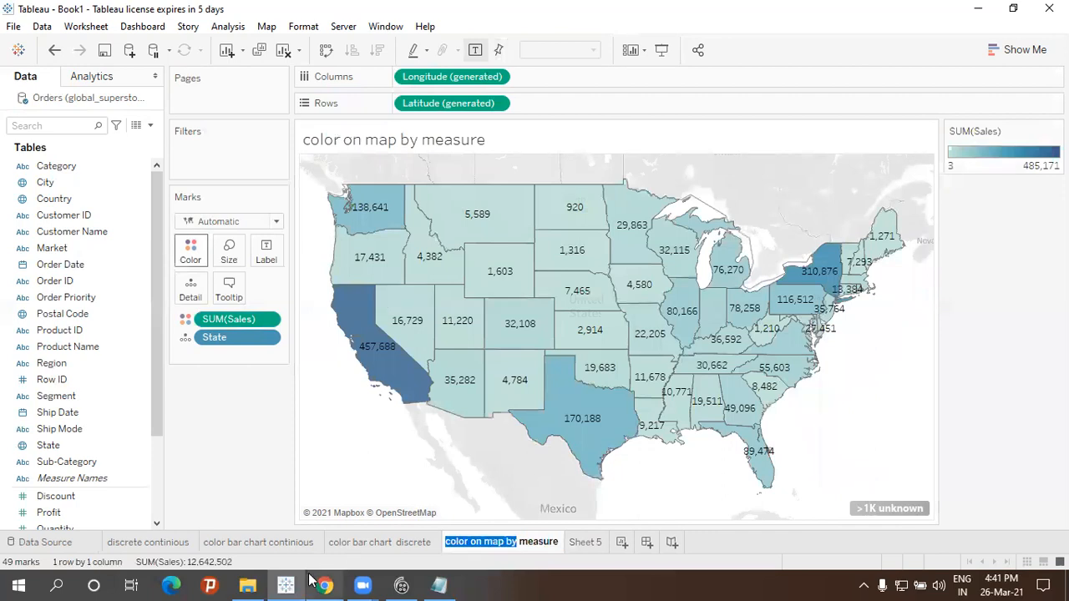
pyautogui.moveTo(308, 575)
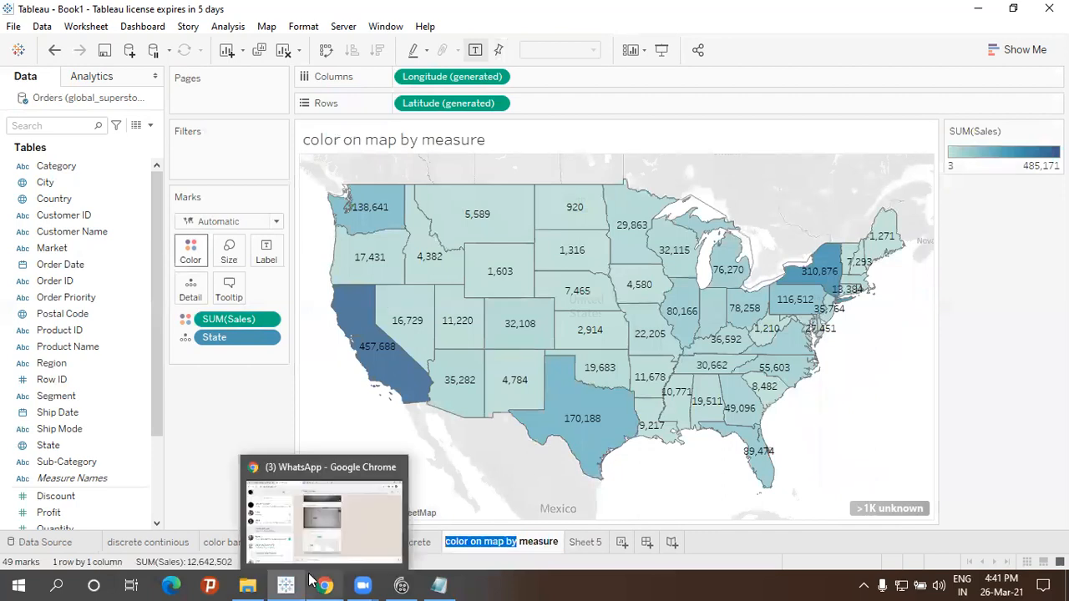
pyautogui.doubleClick(597, 541)
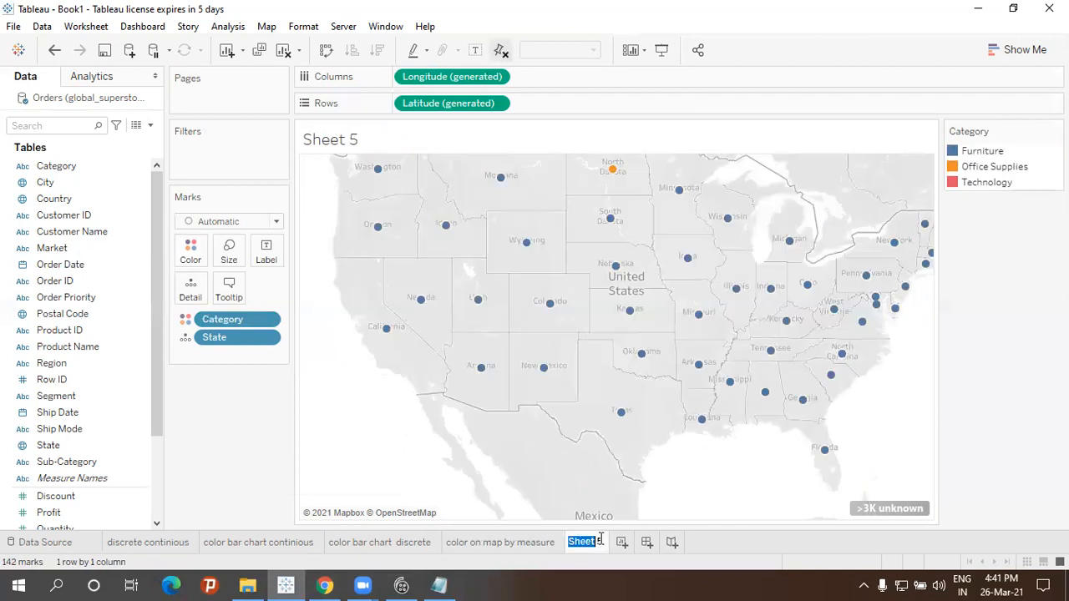
pyautogui.click(599, 541)
pyautogui.doubleClick(609, 542)
pyautogui.hotkey('ctrl', 'v')
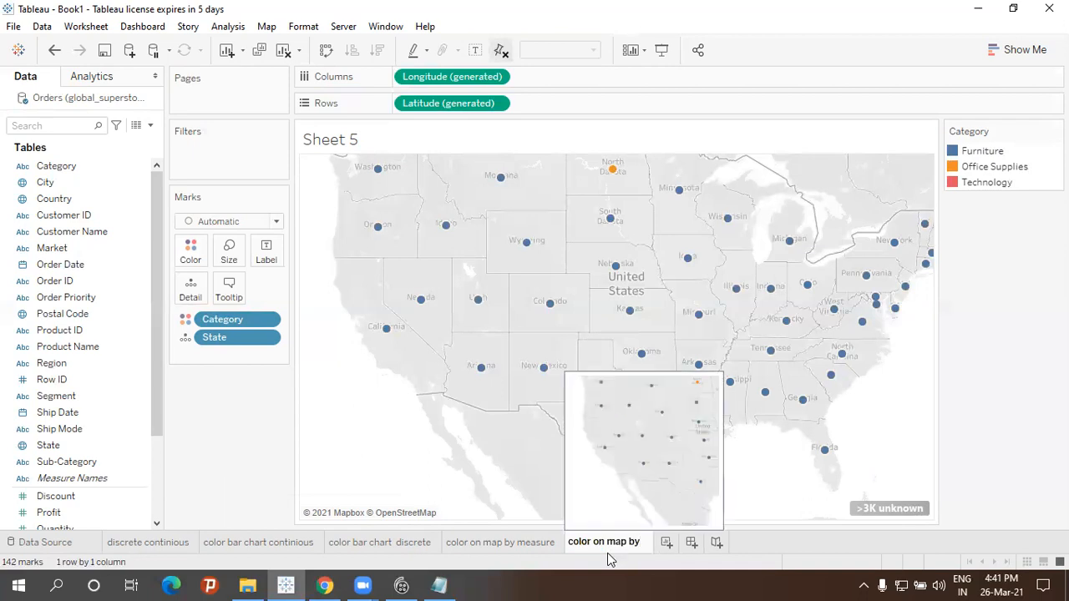
pyautogui.moveTo(400, 584)
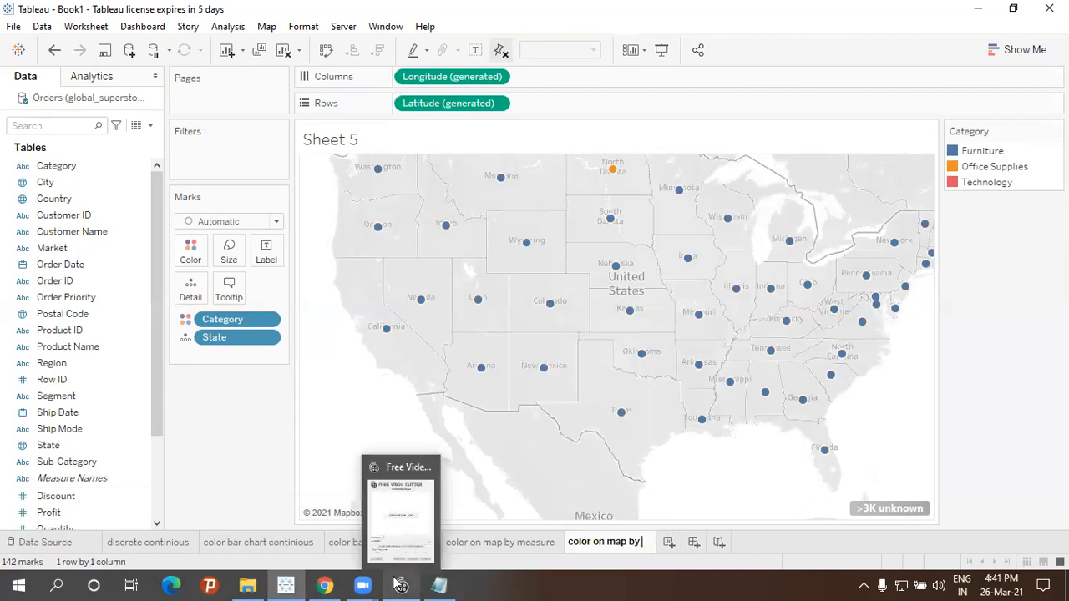
pyautogui.write('dimesio')
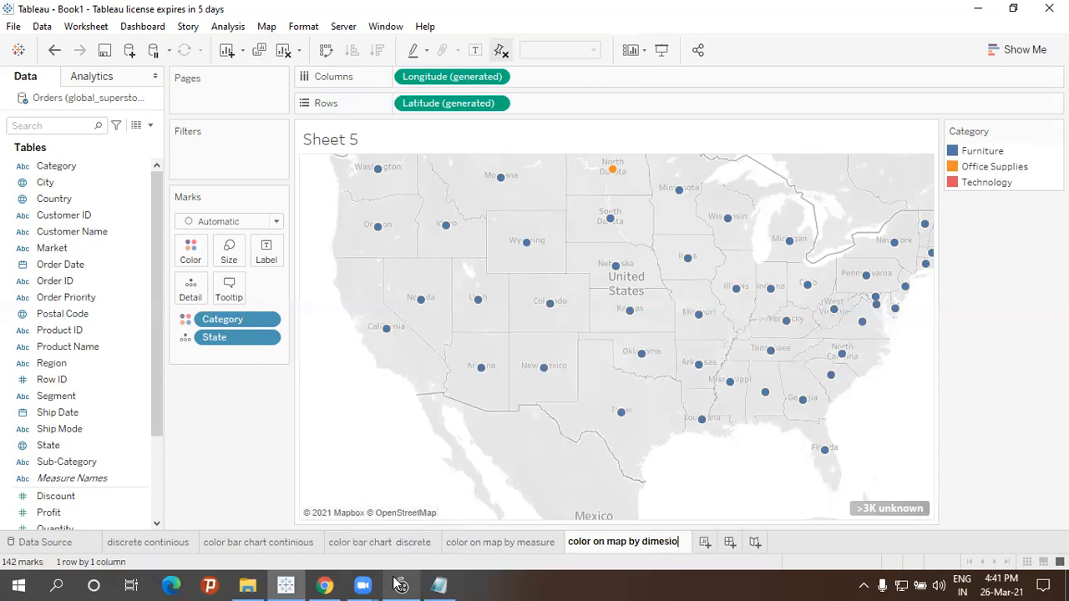
pyautogui.write('ns')
pyautogui.press('Return')
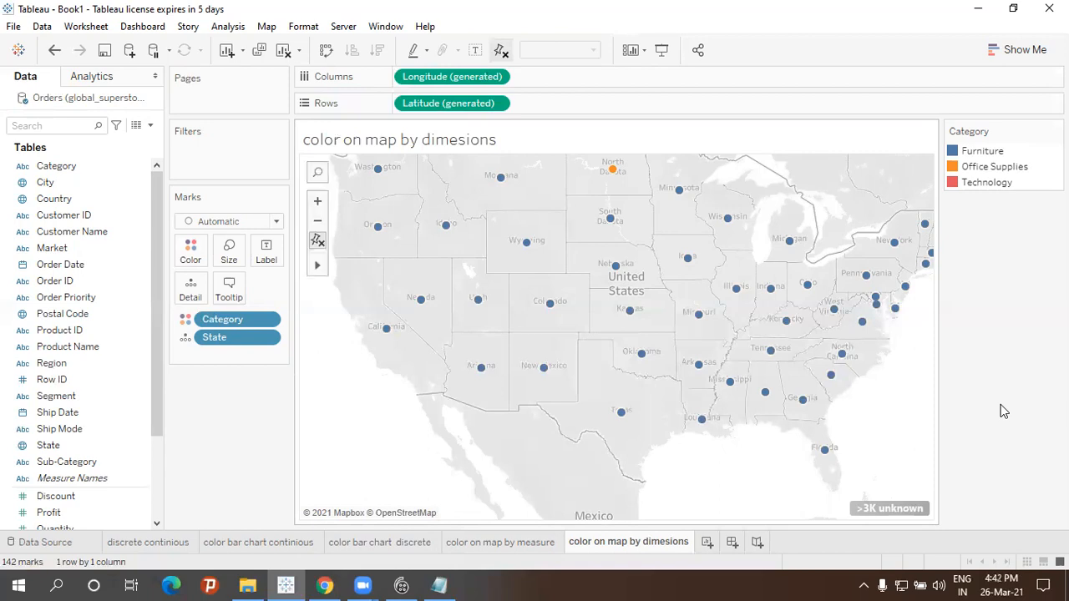
# - Create a new worksheet and build a bar chart with Sales on Columns and Sub-Category on Rows
pyautogui.click(706, 543)
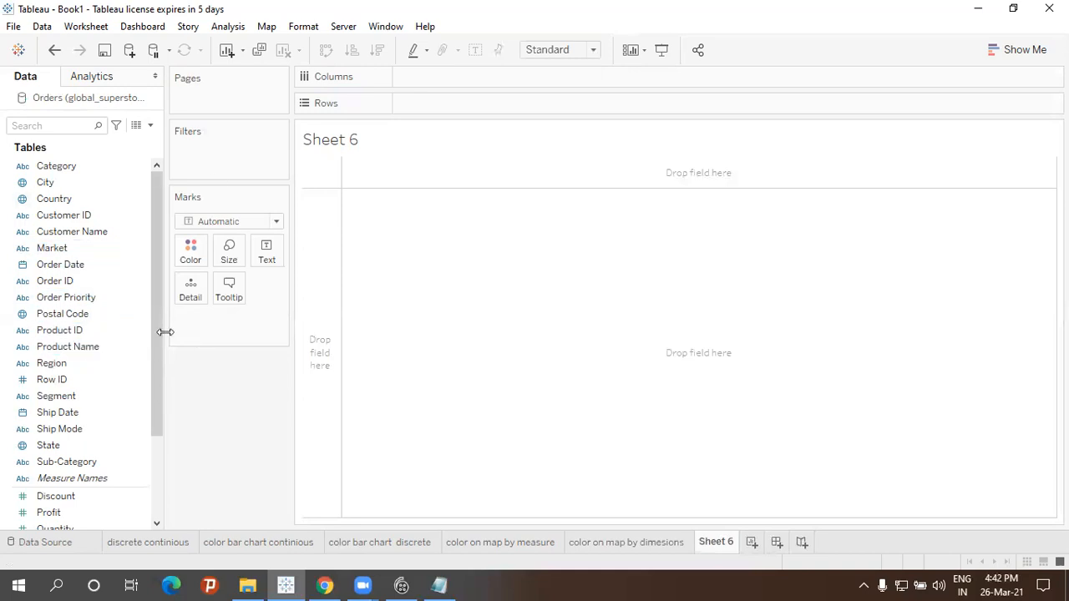
pyautogui.scroll(-2, 138, 426)
pyautogui.scroll(2, 135, 233)
pyautogui.scroll(-2, 99, 458)
pyautogui.moveTo(67, 448); pyautogui.dragTo(532, 86)
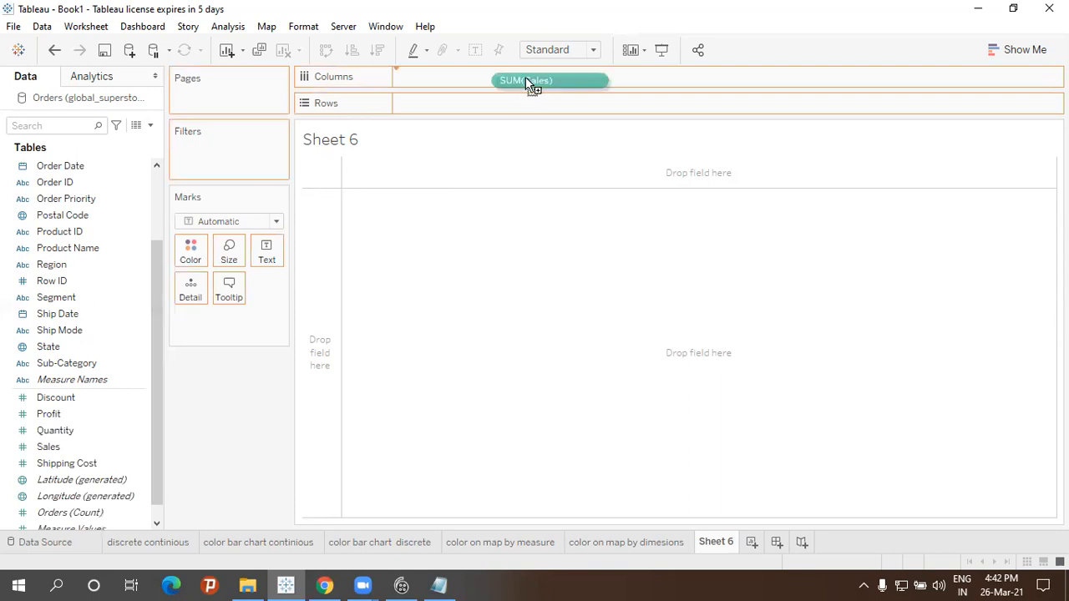
pyautogui.moveTo(113, 364)
pyautogui.mouseDown()
pyautogui.moveTo(210, 292)
pyautogui.moveTo(520, 108)
pyautogui.moveTo(529, 249)
pyautogui.moveTo(518, 248)
pyautogui.mouseUp()
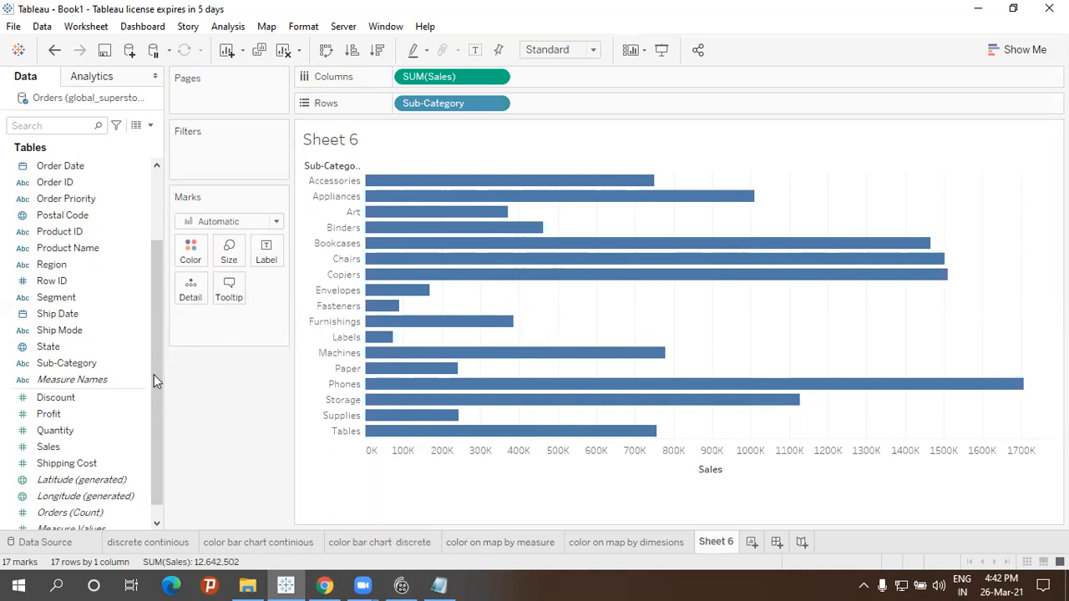
# - Add the Category dimension as a filter on Sheet 6, opening its filter options
pyautogui.moveTo(155, 378); pyautogui.dragTo(143, 274)
pyautogui.click(95, 246)
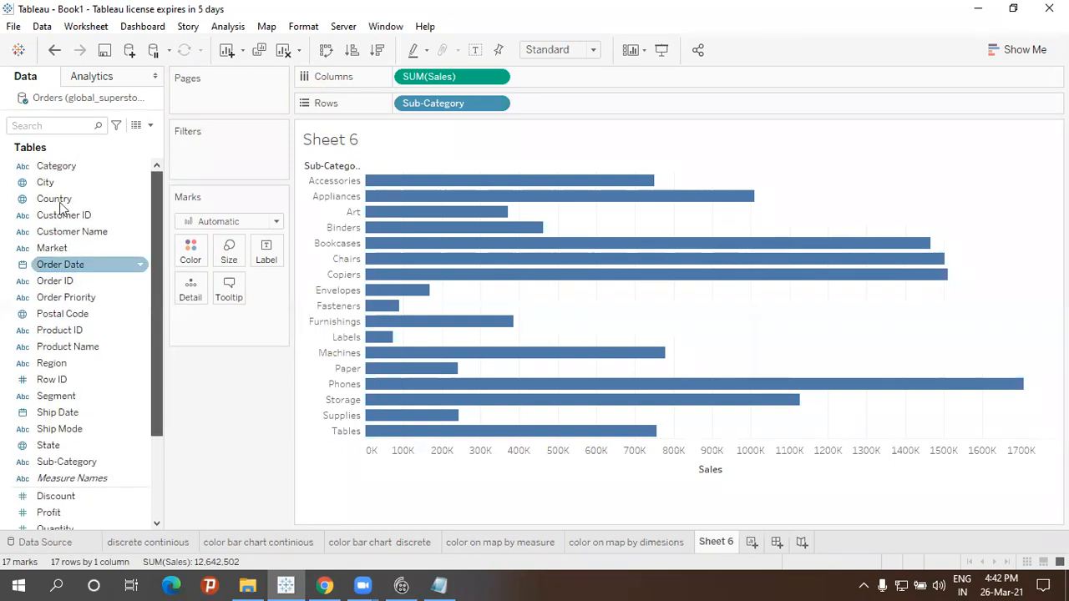
pyautogui.click(72, 429)
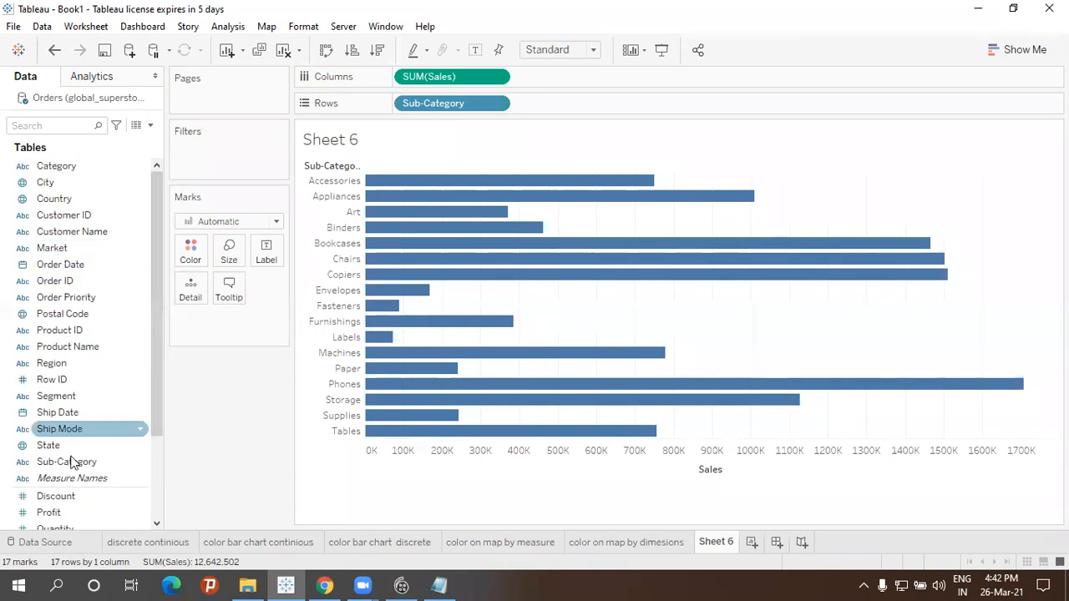
pyautogui.click(79, 165)
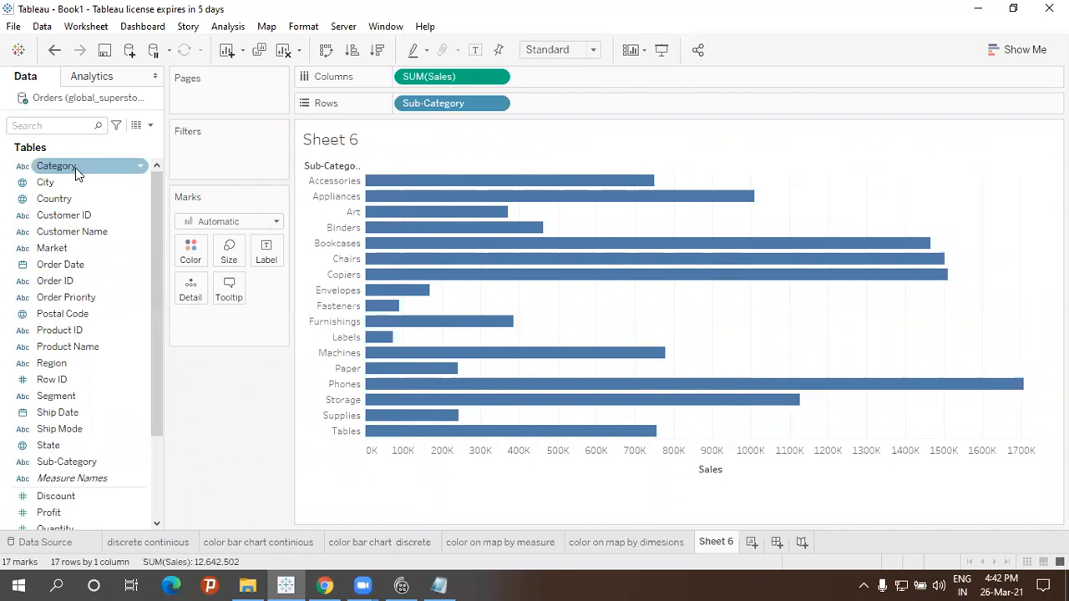
pyautogui.moveTo(113, 164); pyautogui.dragTo(207, 153)
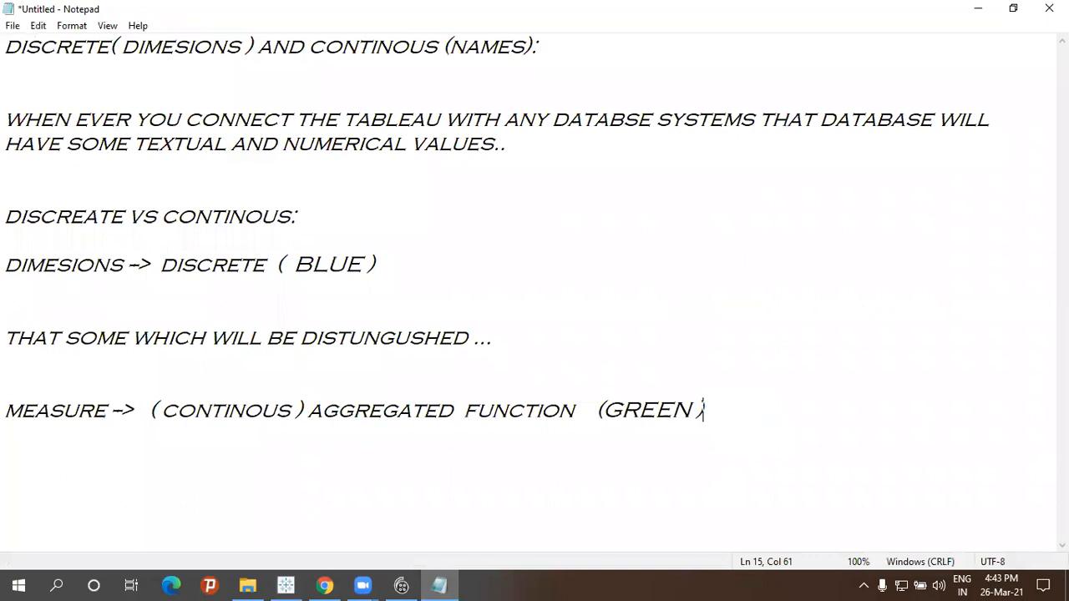
# - Switch to the Notepad notes and add the lines "FILTER ( DISCRETE )" and "ACCURATE FILTER" below the measure note
pyautogui.press('Return')
pyautogui.press('Return')
pyautogui.press('Return')
pyautogui.press('Return')
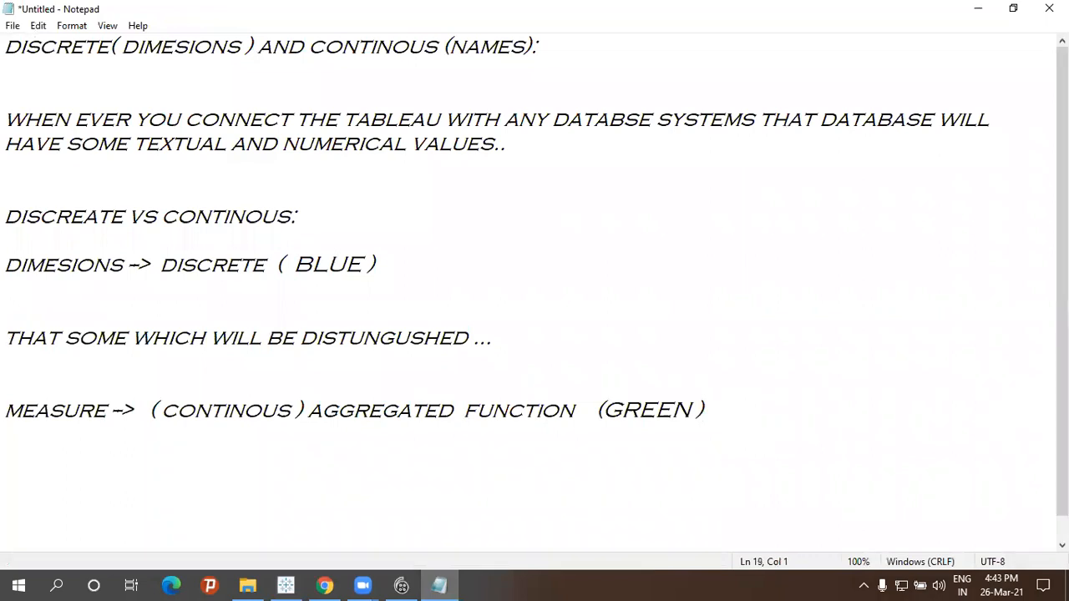
pyautogui.write('FILTER ( DI')
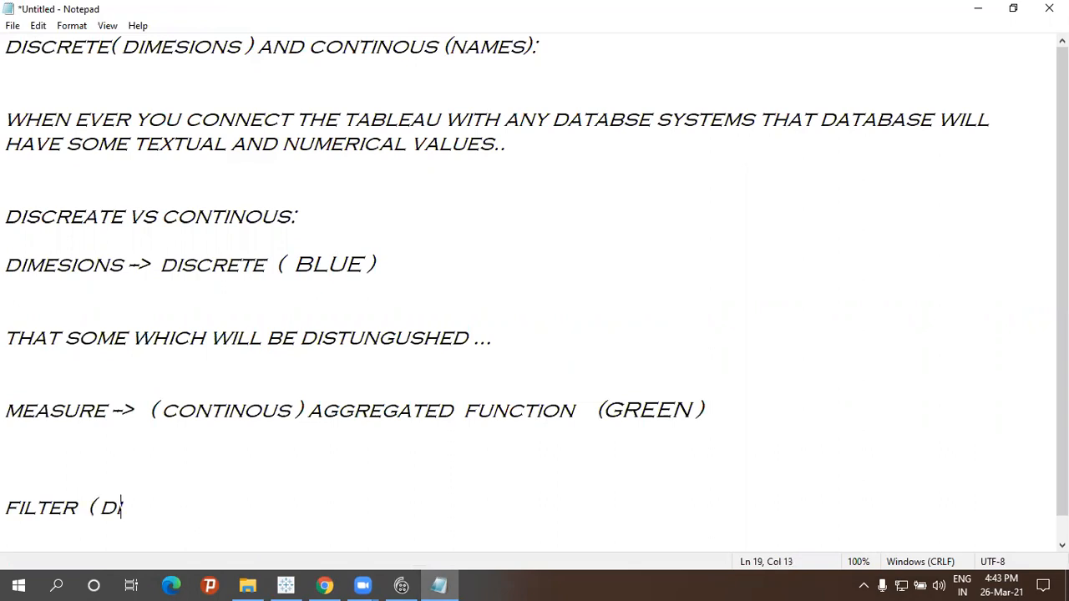
pyautogui.write('SCRETE )')
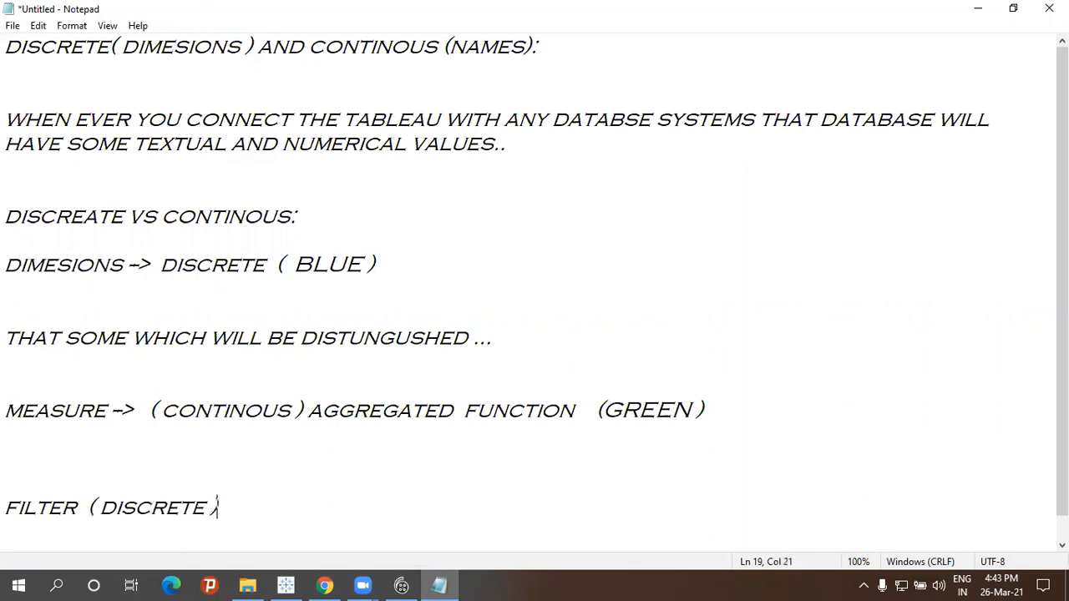
pyautogui.press('Return')
pyautogui.press('Return')
pyautogui.press('Return')
pyautogui.write('ACC')
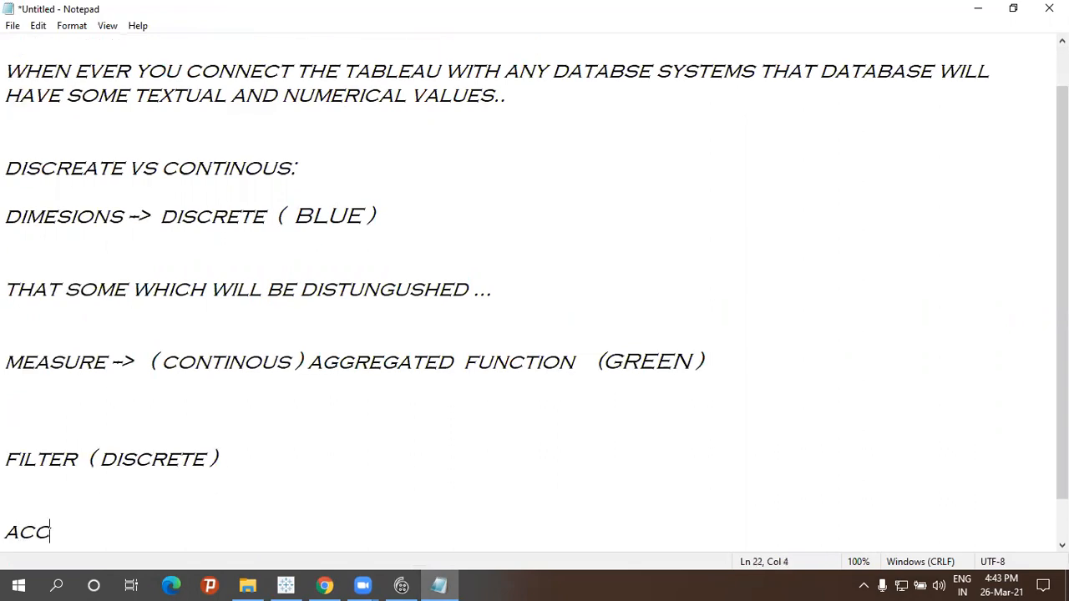
pyautogui.write('URATE ')
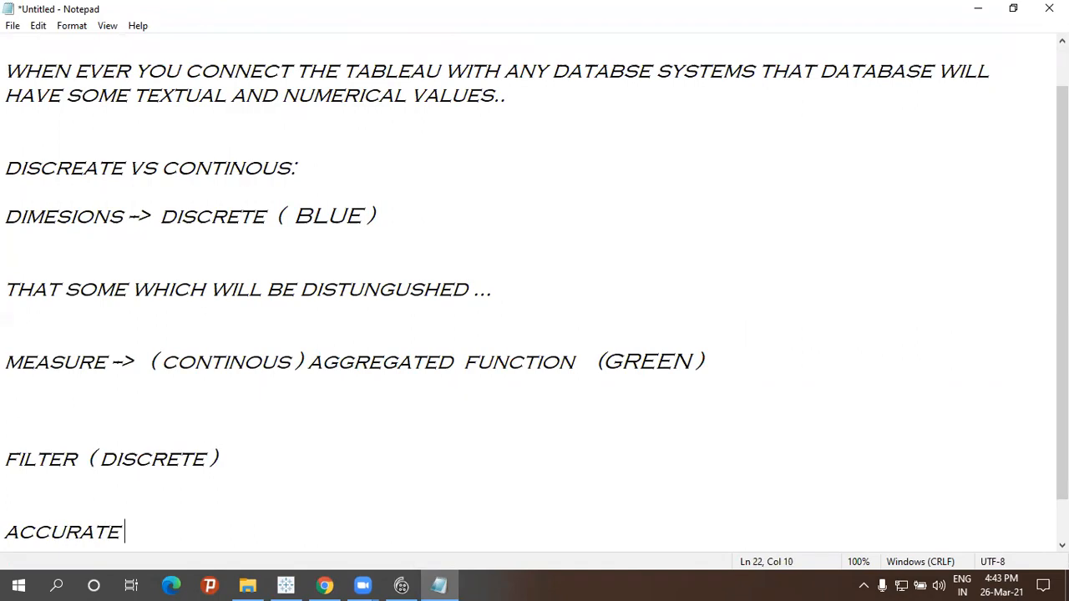
pyautogui.write(' FILTER')
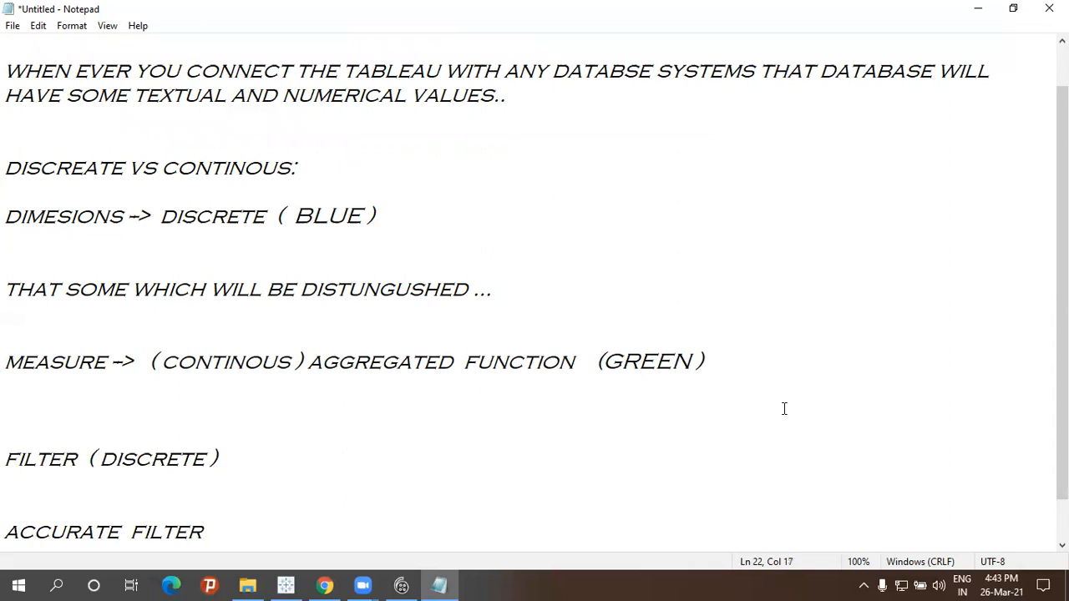
# - Return to Tableau and limit the Category filter on Sheet 6 to Office Supplies only
pyautogui.click(979, 9)
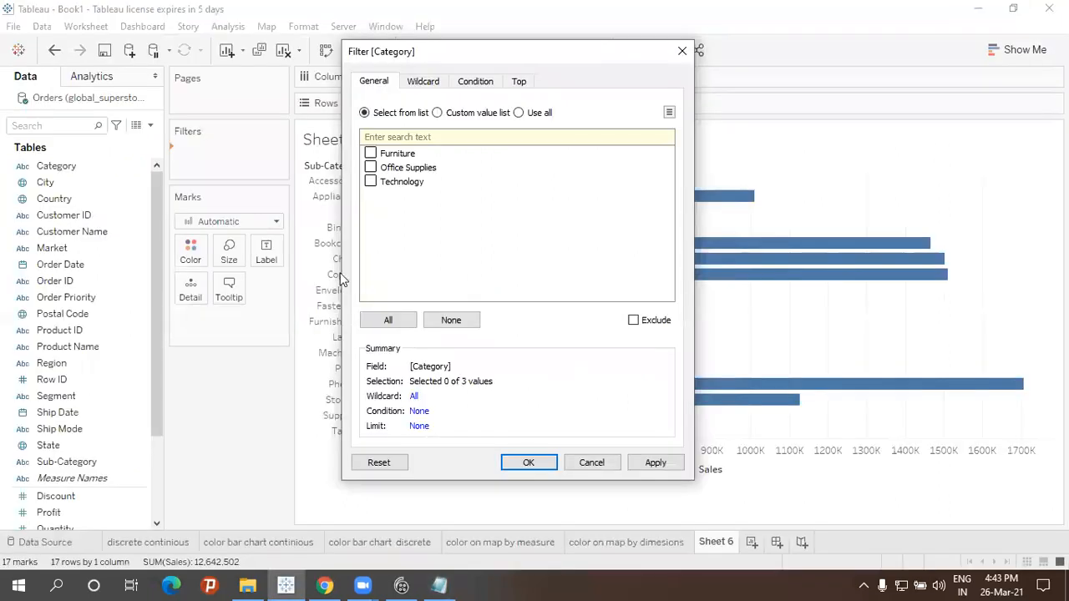
pyautogui.click(371, 153)
pyautogui.click(371, 168)
pyautogui.click(371, 154)
pyautogui.click(656, 463)
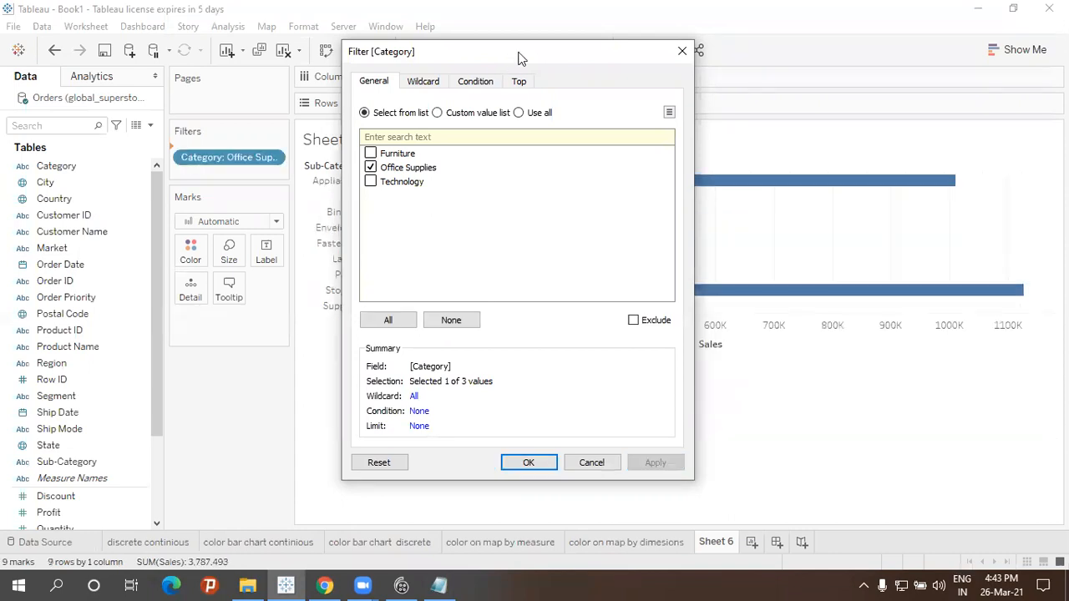
pyautogui.moveTo(530, 53); pyautogui.dragTo(850, 27)
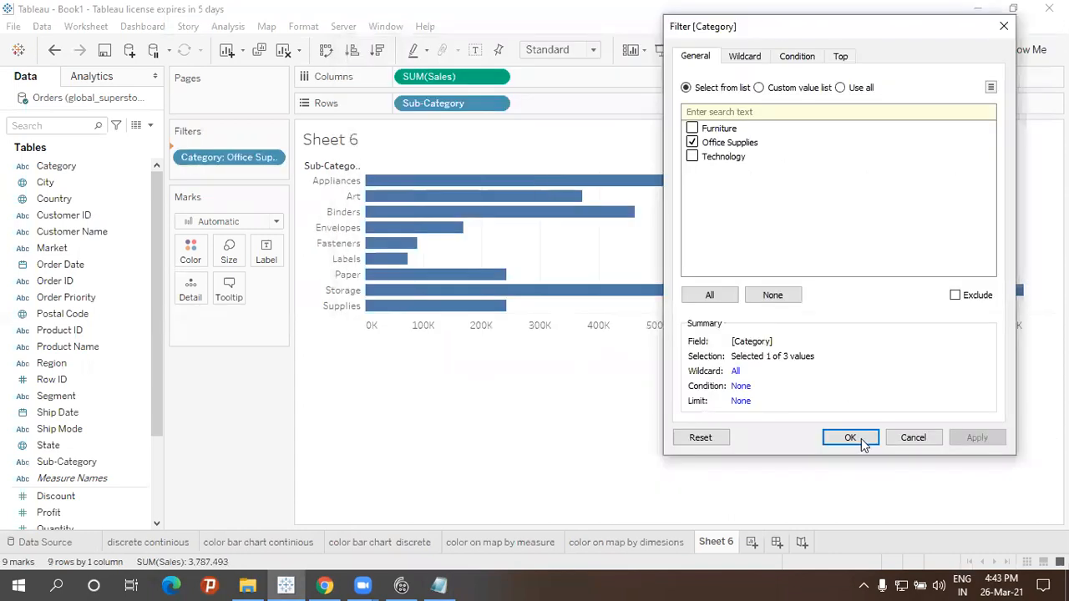
pyautogui.click(850, 438)
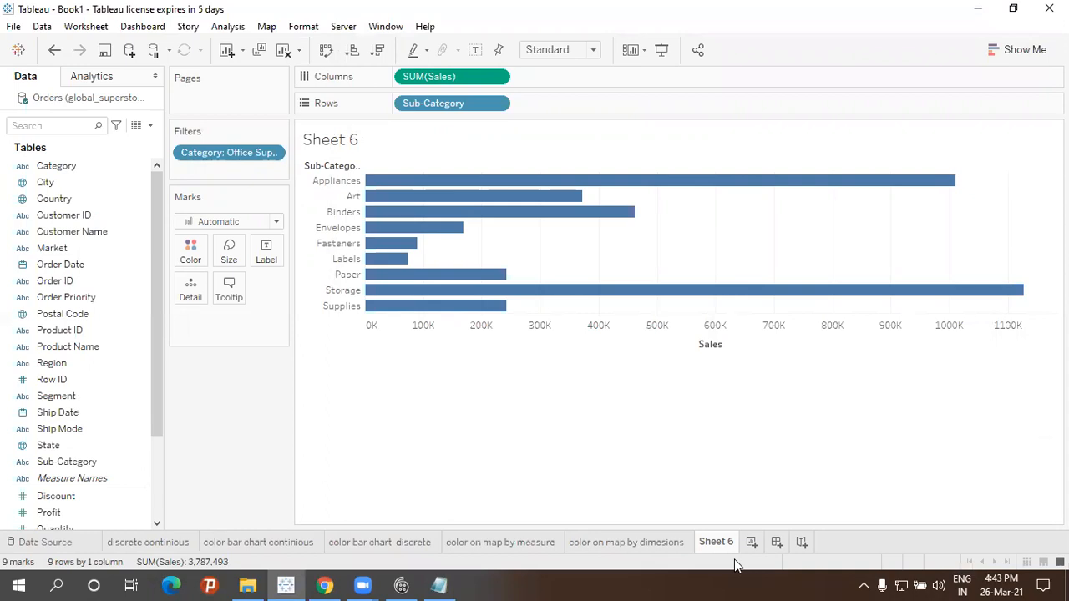
# - Create another worksheet and chart Sales on Columns against Sub-Category on Rows as bars
pyautogui.click(752, 543)
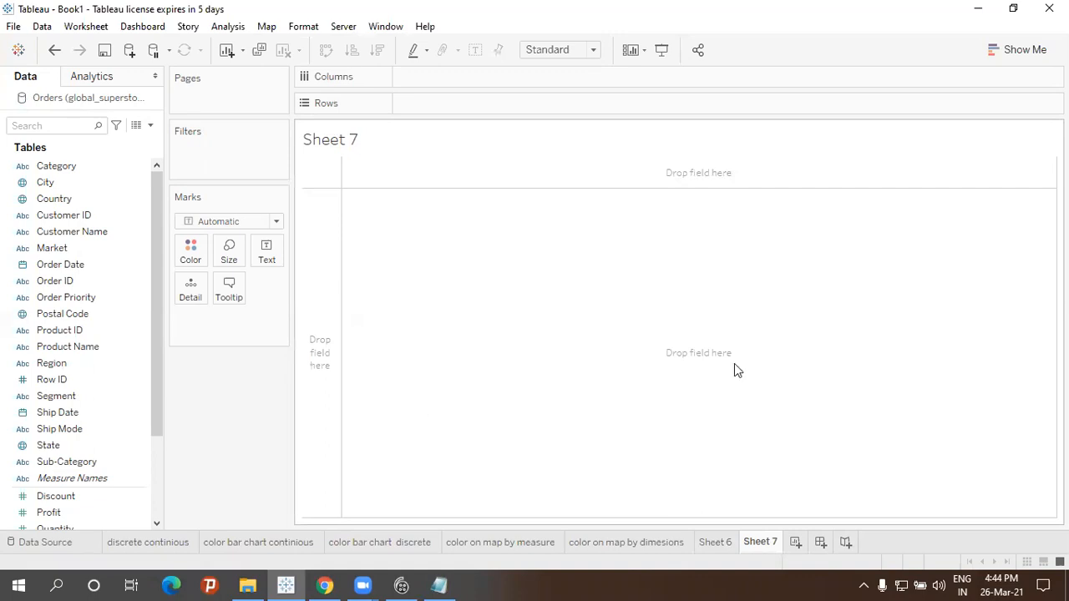
pyautogui.scroll(-3, 129, 506)
pyautogui.click(128, 510)
pyautogui.moveTo(66, 349); pyautogui.dragTo(534, 108)
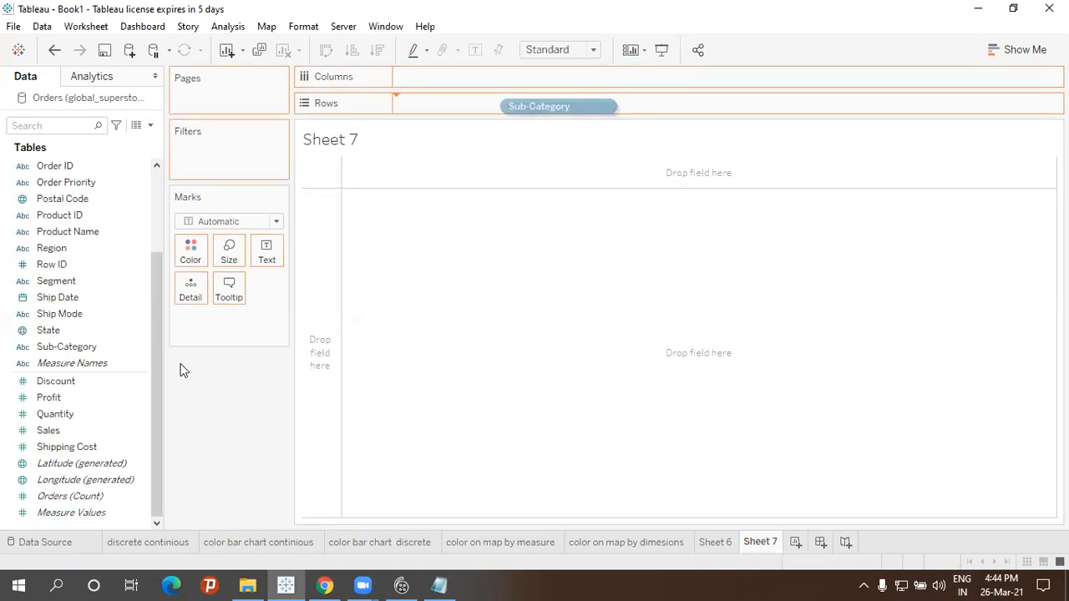
pyautogui.moveTo(86, 403); pyautogui.dragTo(536, 81)
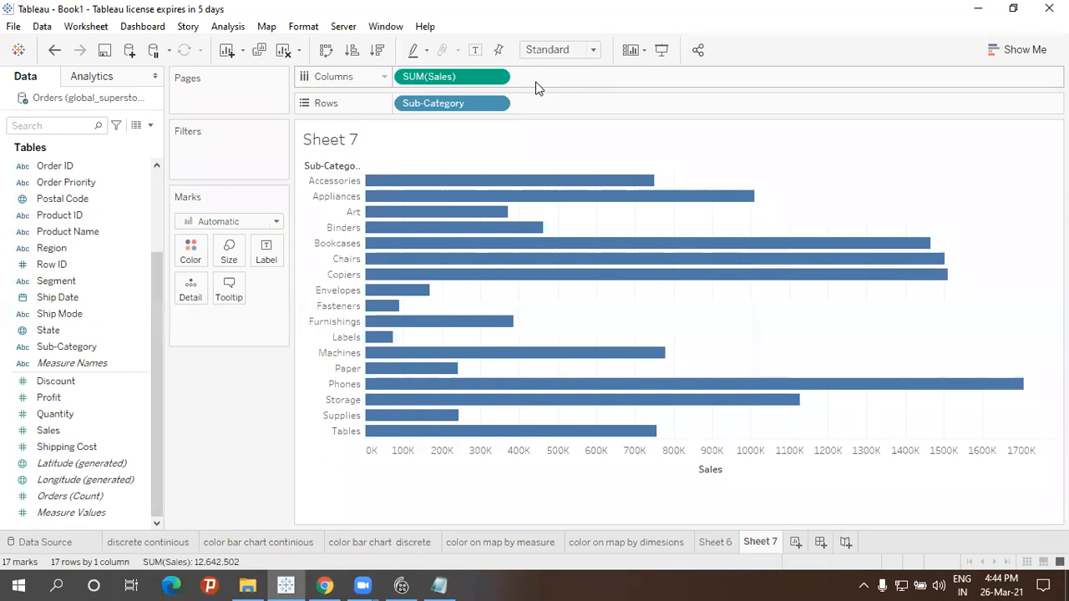
# - Add the Sales measure as a filter on Sheet 7, aggregated by Sum, and open its filter settings
pyautogui.click(83, 421)
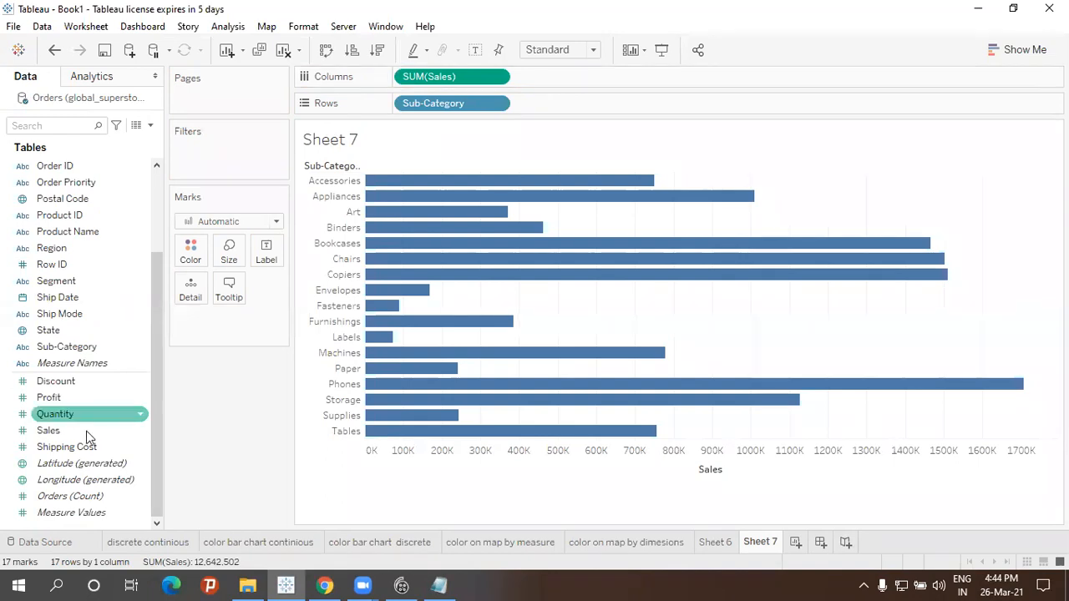
pyautogui.click(90, 432)
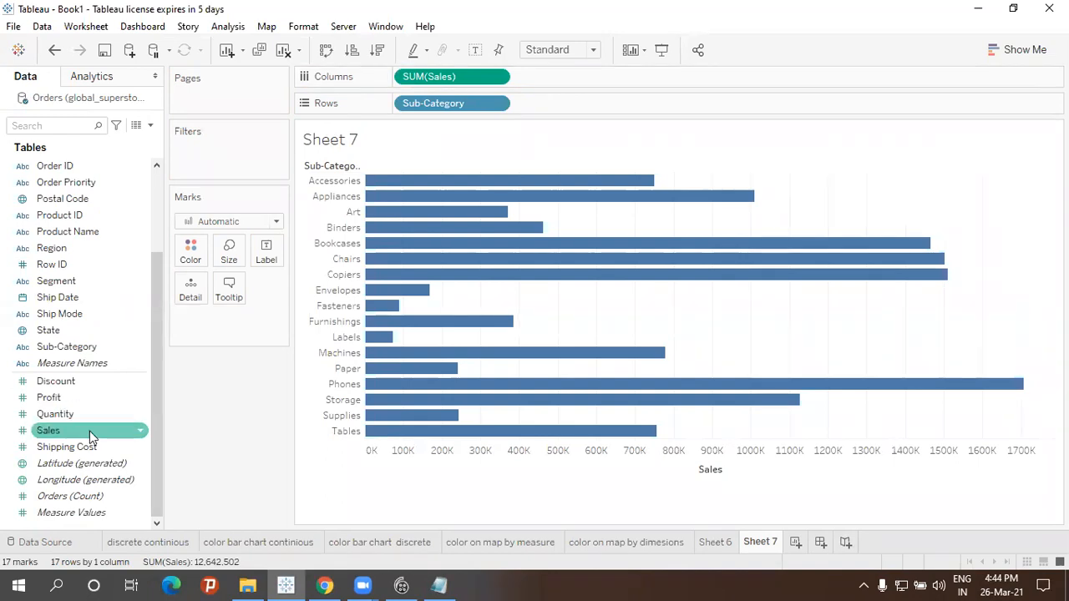
pyautogui.moveTo(92, 436)
pyautogui.mouseDown()
pyautogui.moveTo(247, 146)
pyautogui.moveTo(249, 156)
pyautogui.moveTo(242, 149)
pyautogui.mouseUp()
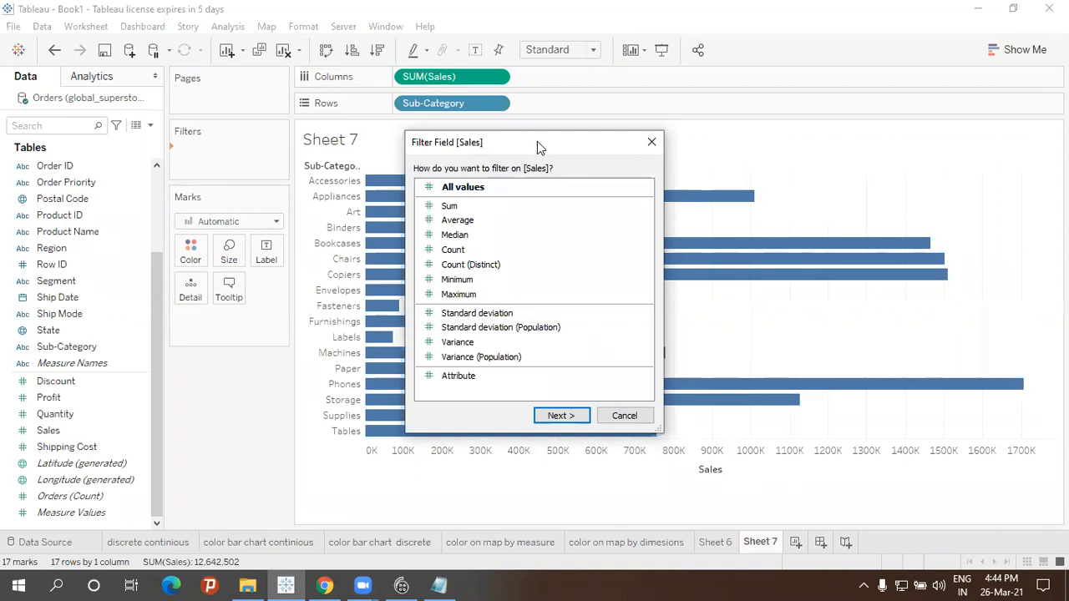
pyautogui.moveTo(537, 141); pyautogui.dragTo(582, 146)
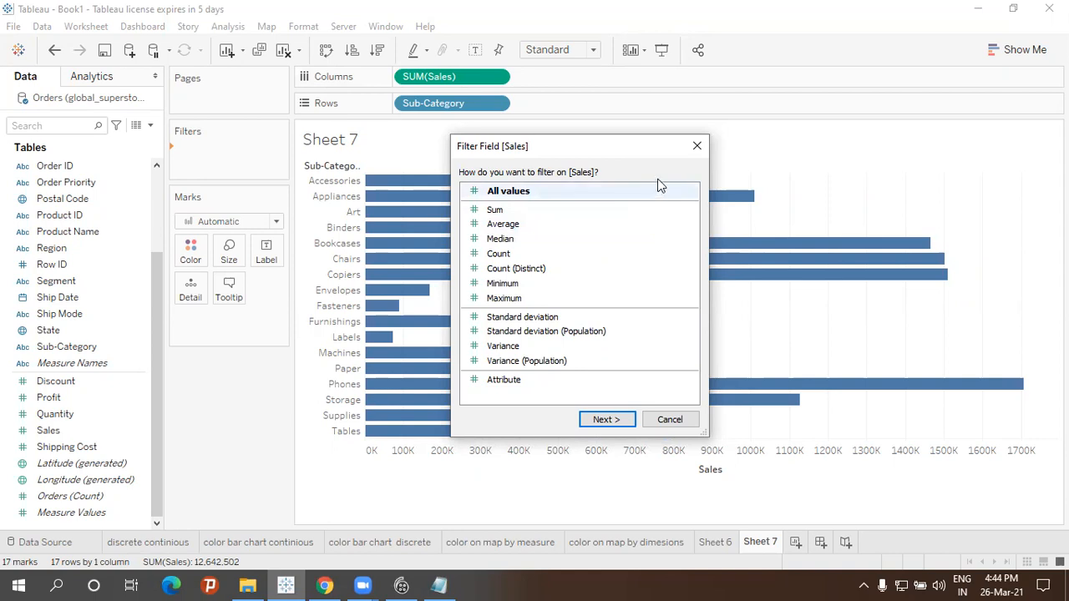
pyautogui.click(511, 252)
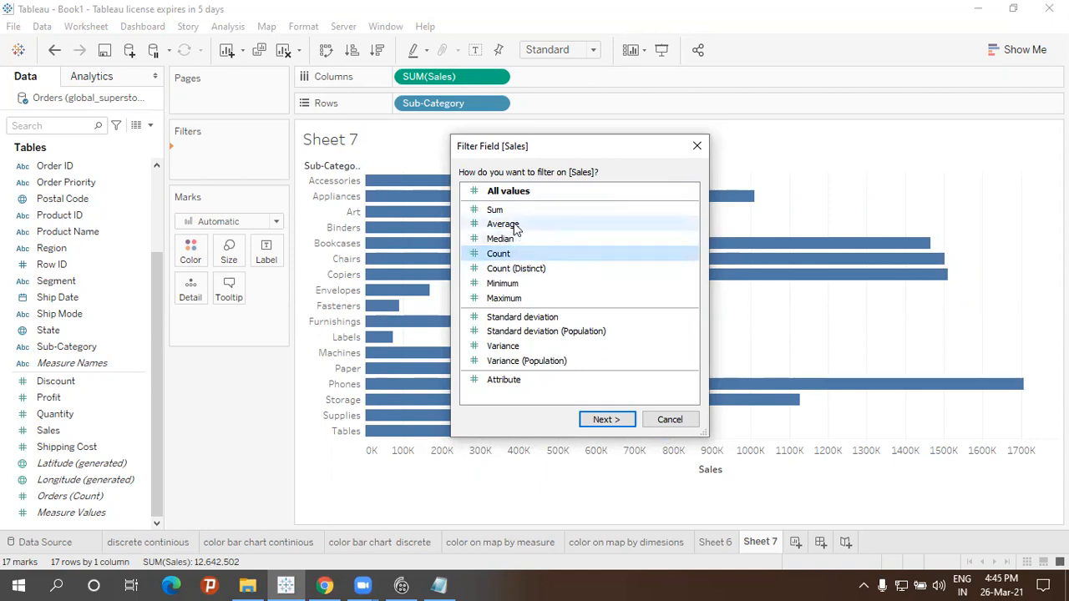
pyautogui.click(506, 210)
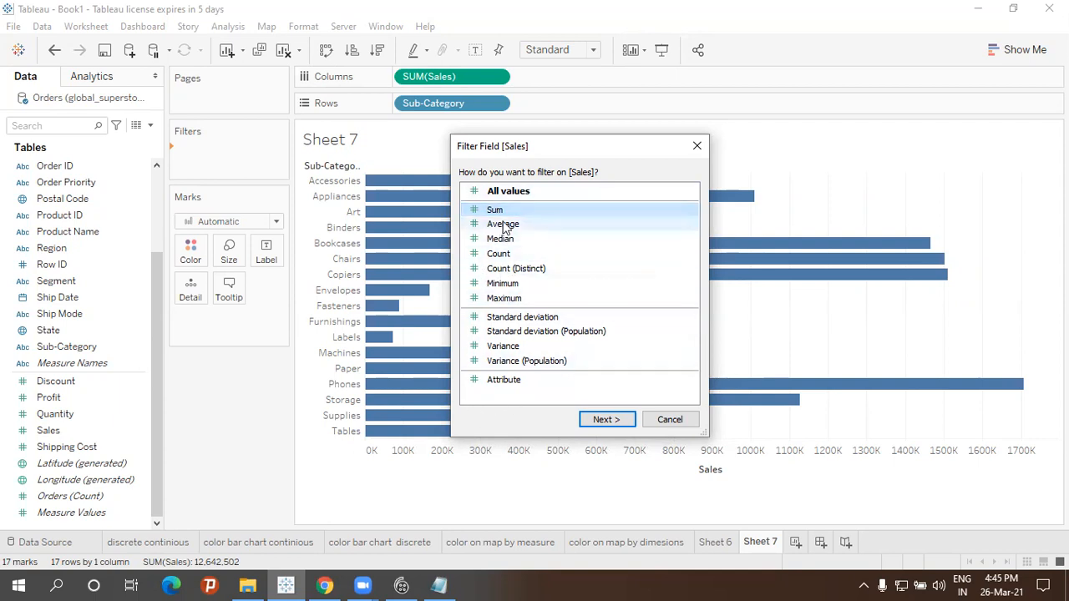
pyautogui.click(605, 420)
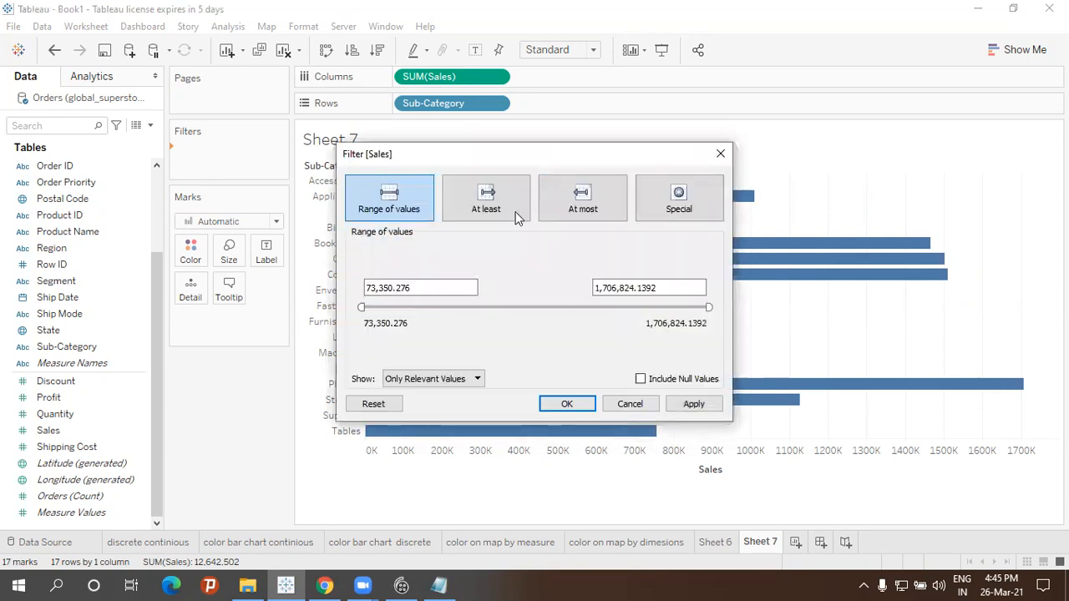
# - Examine the At least, At most and Special options of the Sales filter and return to Range of values
pyautogui.moveTo(472, 157); pyautogui.dragTo(419, 163)
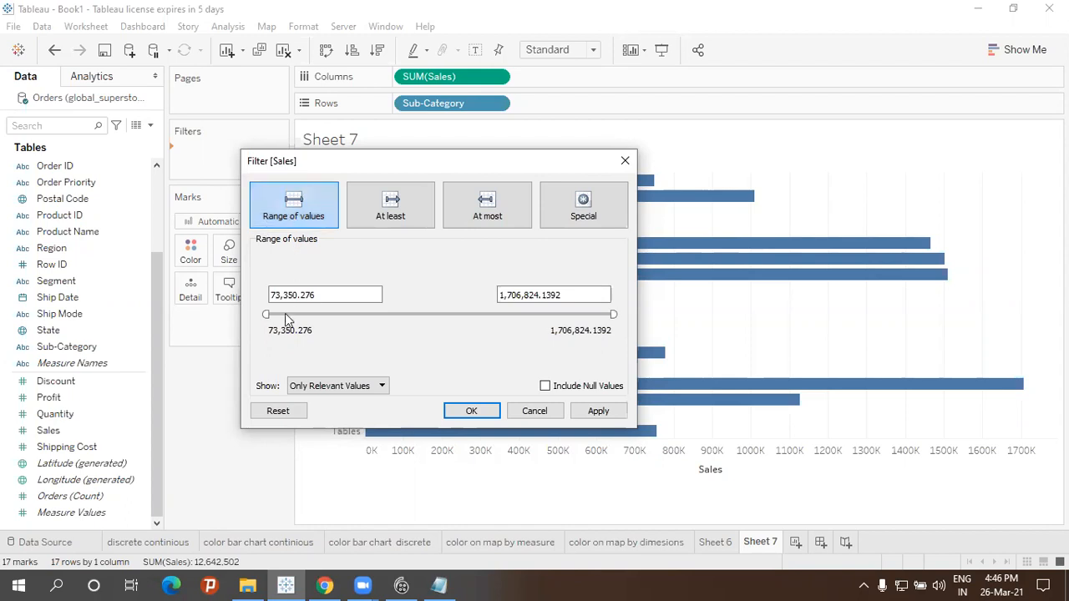
pyautogui.moveTo(266, 314); pyautogui.dragTo(245, 282)
pyautogui.click(372, 213)
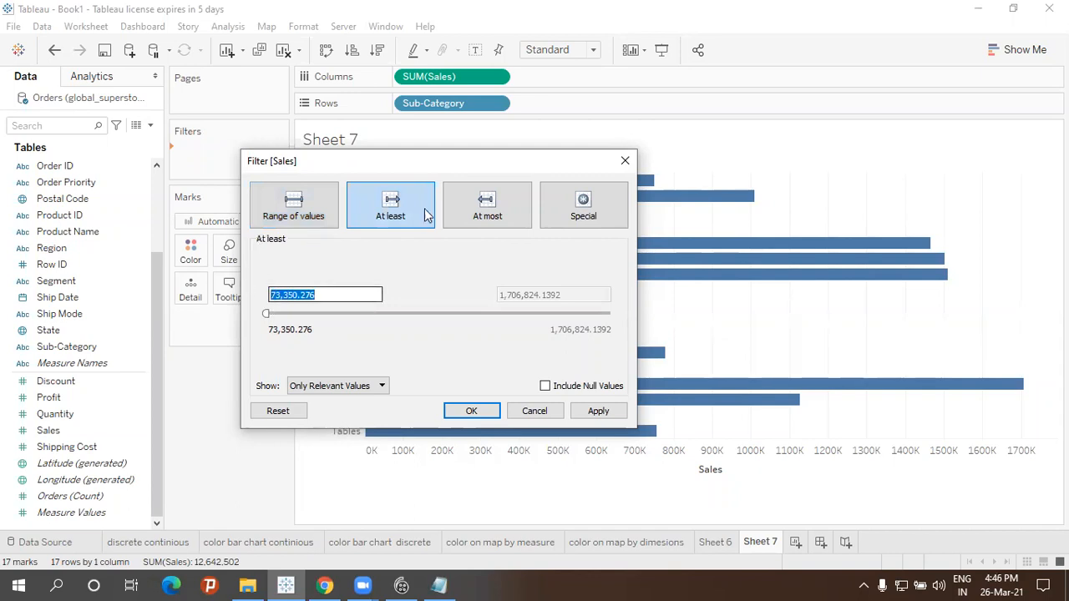
pyautogui.click(493, 205)
pyautogui.moveTo(595, 296); pyautogui.dragTo(490, 279)
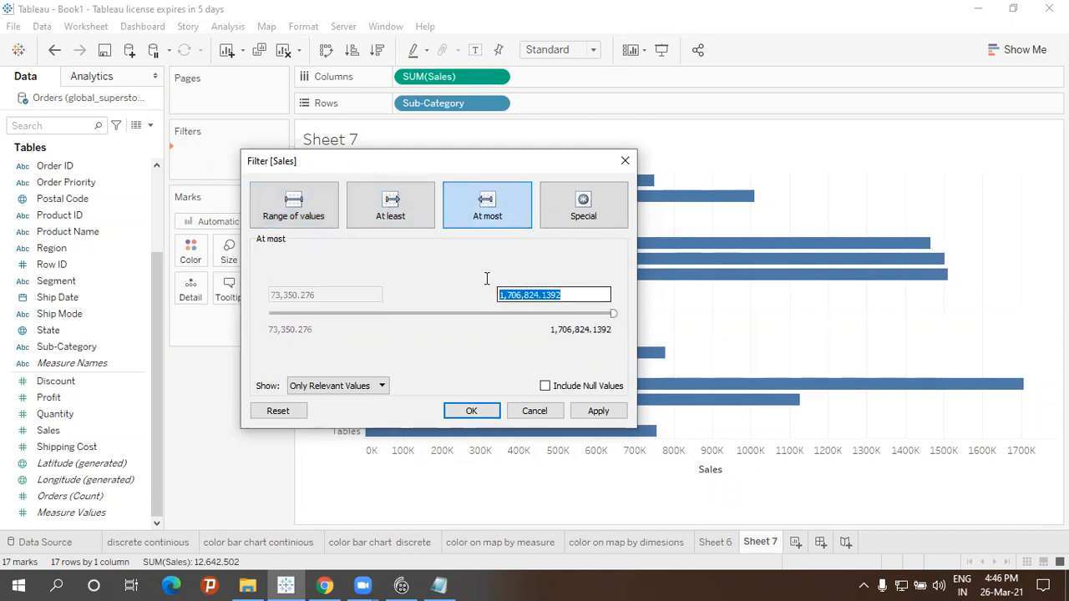
pyautogui.click(571, 201)
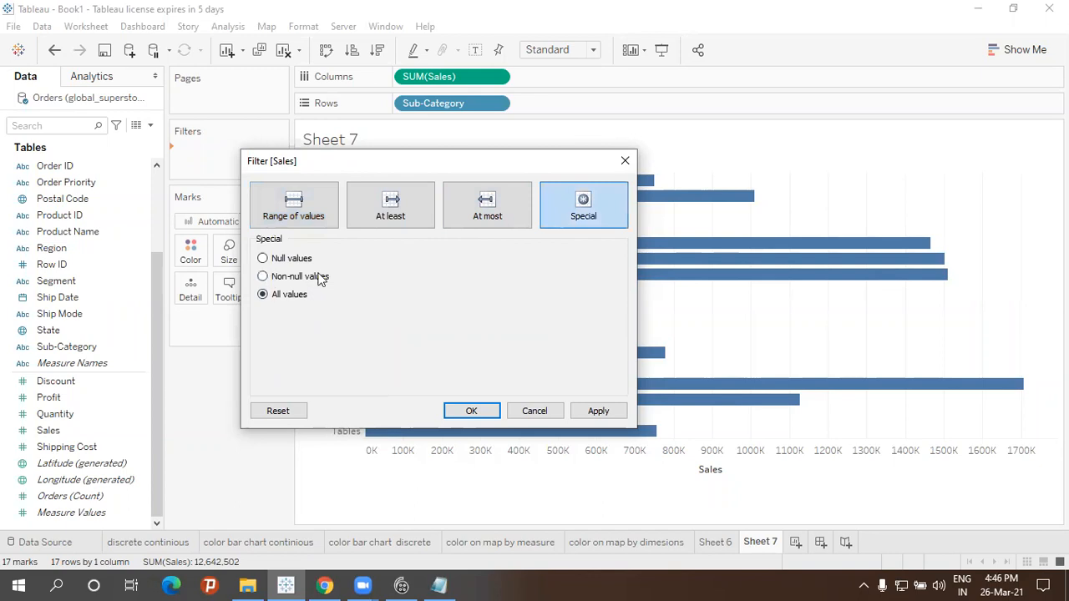
pyautogui.click(292, 218)
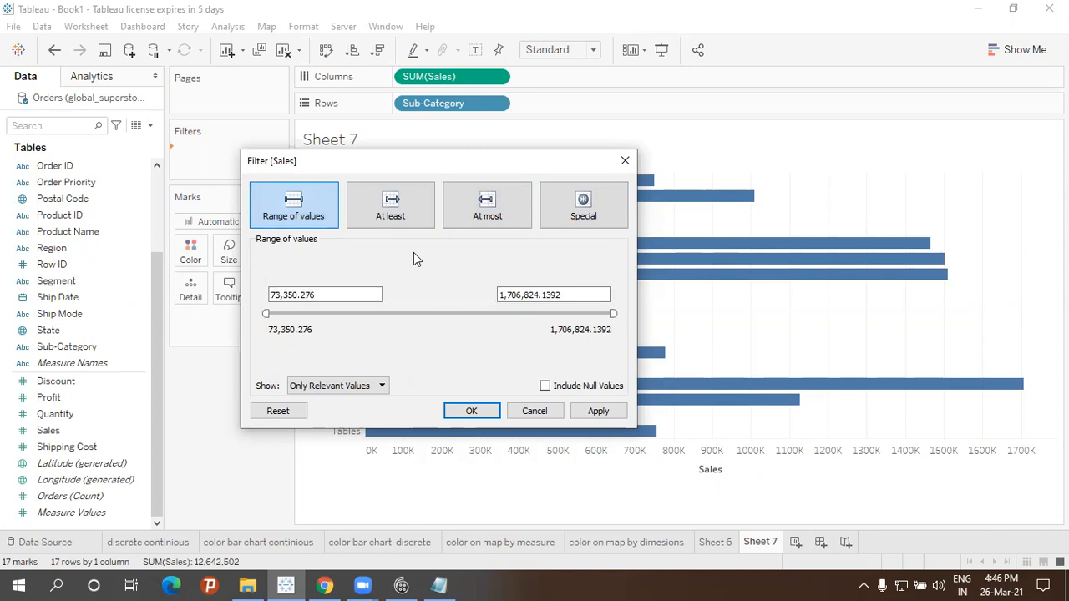
# - Switch to the Notepad notes and place the text cursor on the empty line below "ACCURATE FILTER"
pyautogui.click(438, 585)
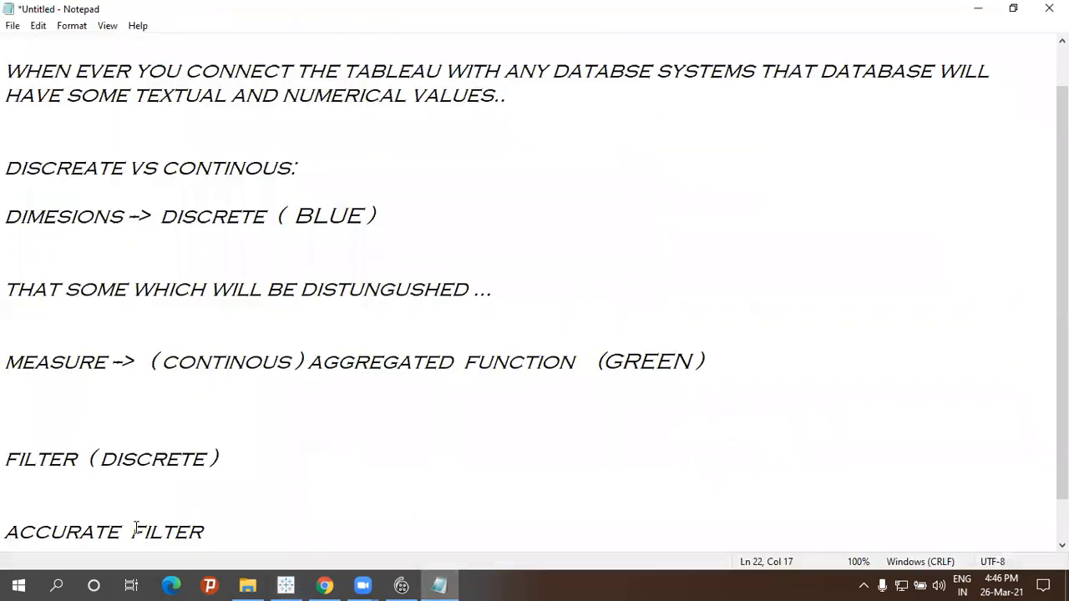
pyautogui.scroll(-1, 136, 530)
pyautogui.moveTo(6, 408); pyautogui.dragTo(231, 437)
pyautogui.moveTo(9, 483); pyautogui.dragTo(172, 508)
pyautogui.click(224, 527)
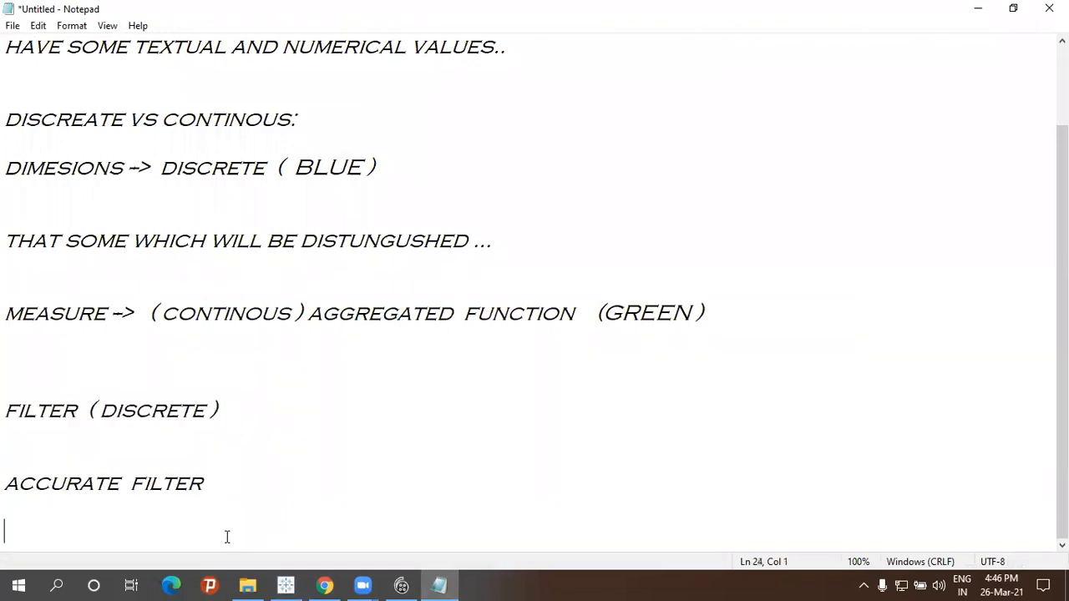
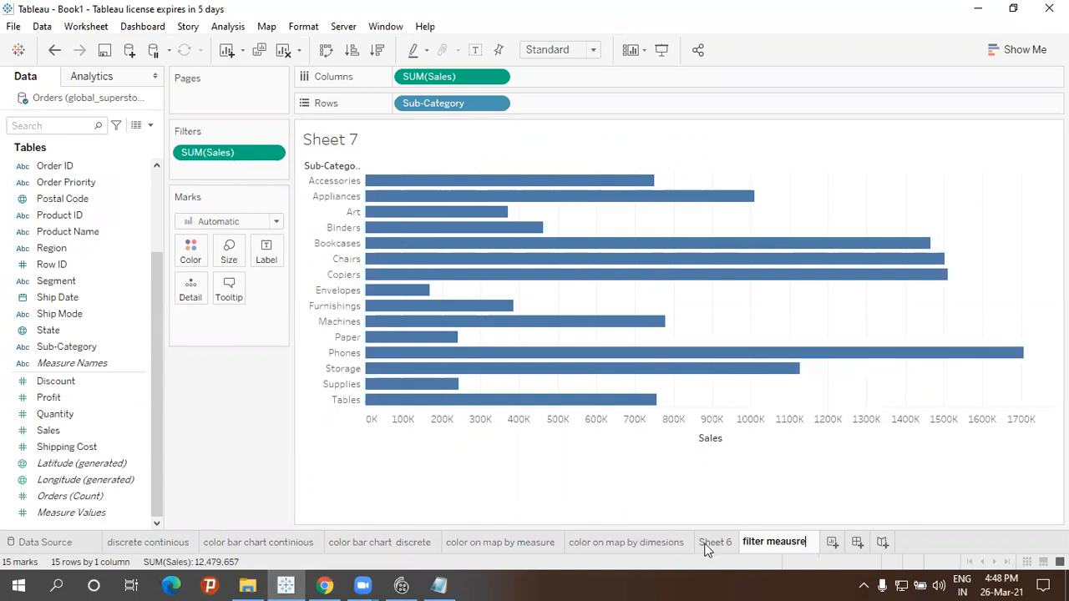
# - Rename the Sheet 6 worksheet as "filter dimension"
pyautogui.rightClick(707, 543)
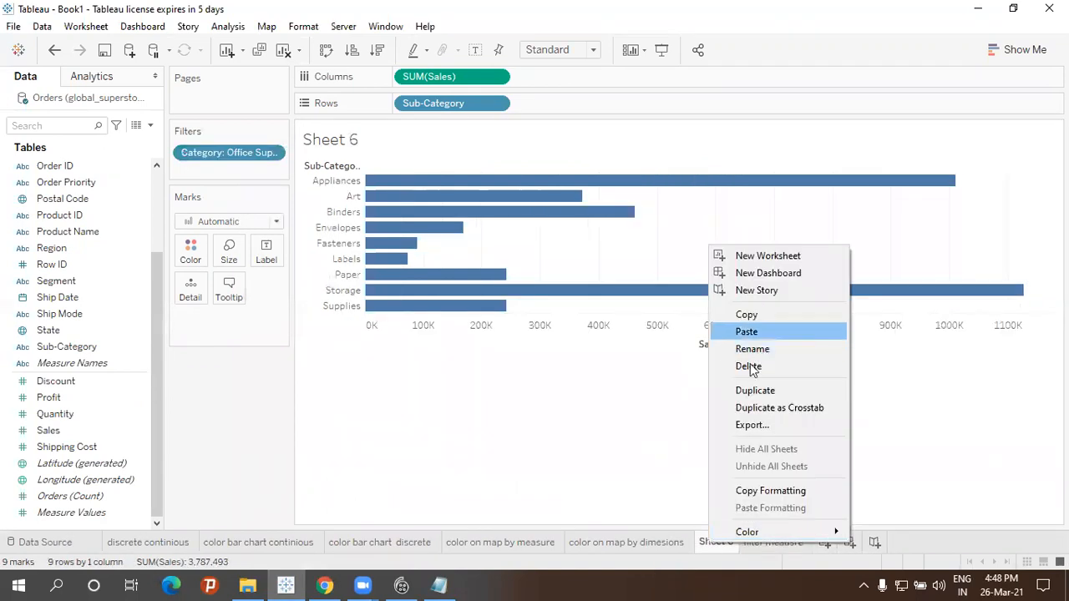
pyautogui.click(756, 350)
pyautogui.write('filter ')
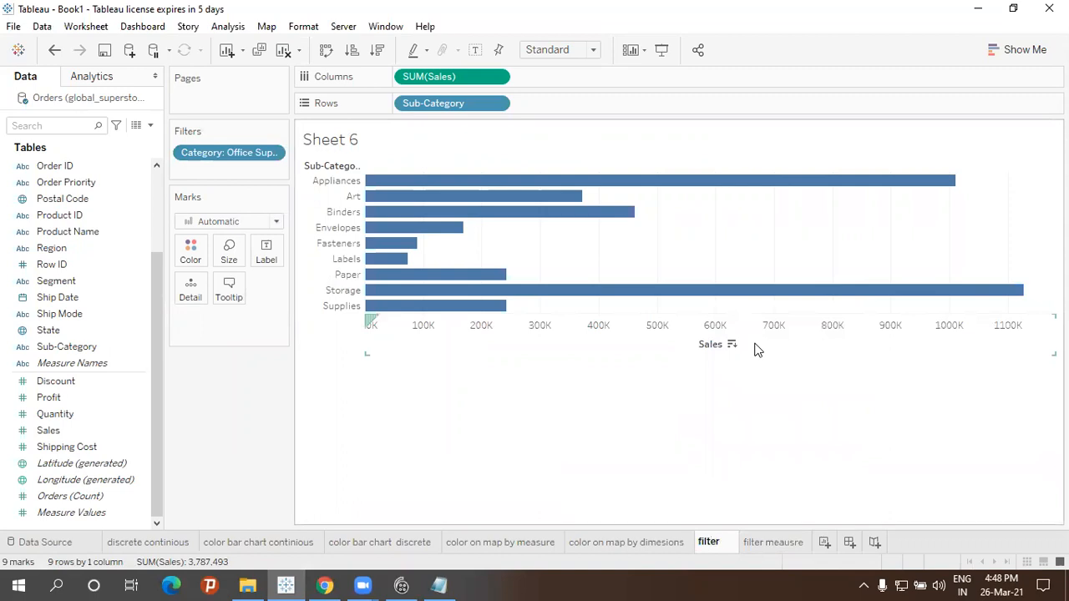
pyautogui.write('dimension')
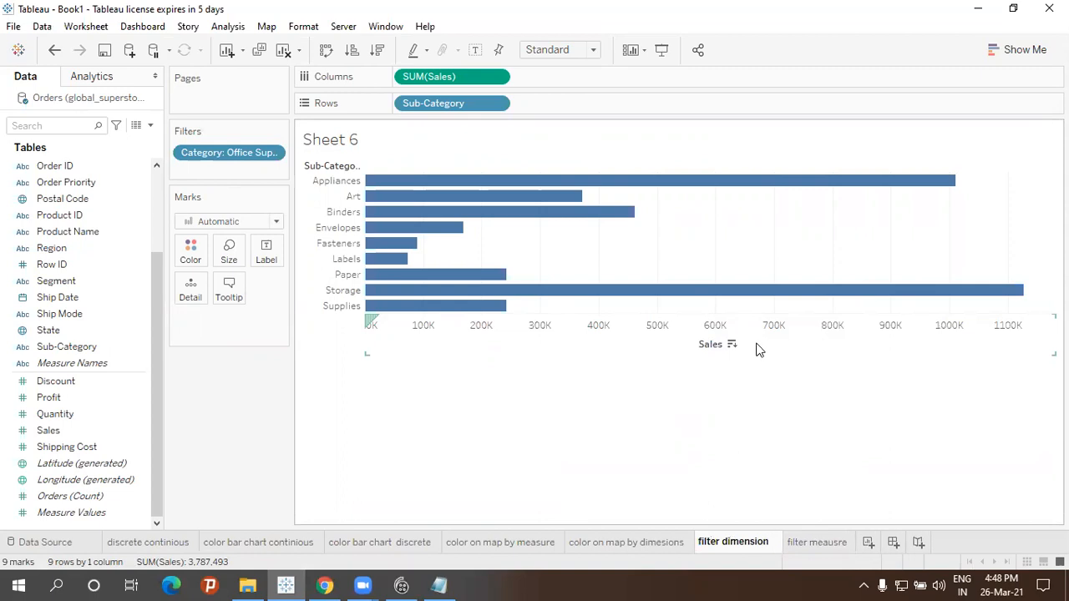
pyautogui.click(767, 368)
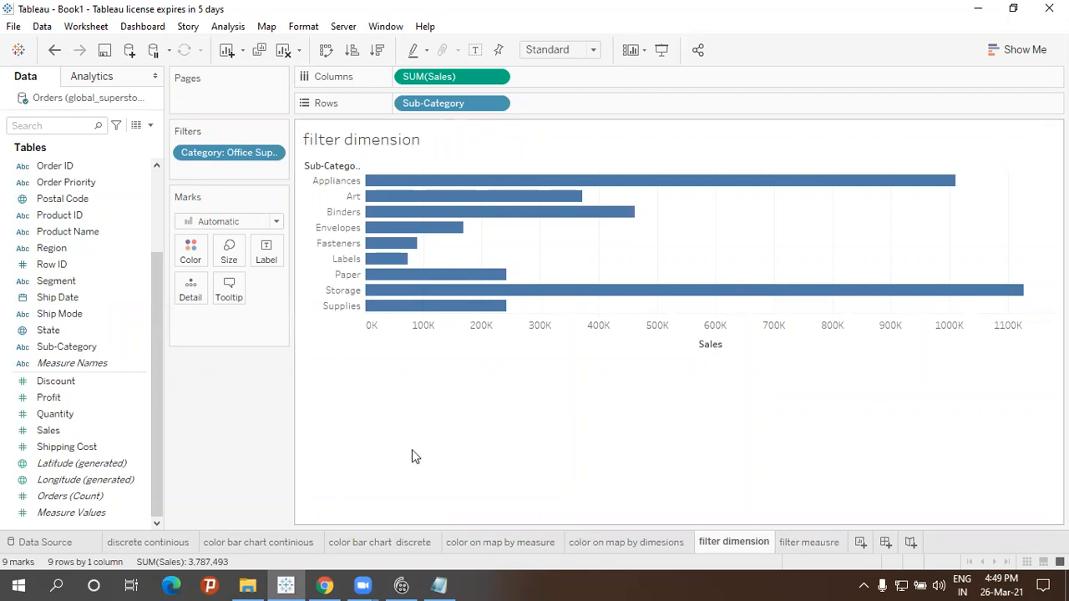
# - Show the "filter meausre" sheet and save the workbook in the Workbooks folder as "discrete vs continious"
pyautogui.click(810, 543)
pyautogui.click(13, 27)
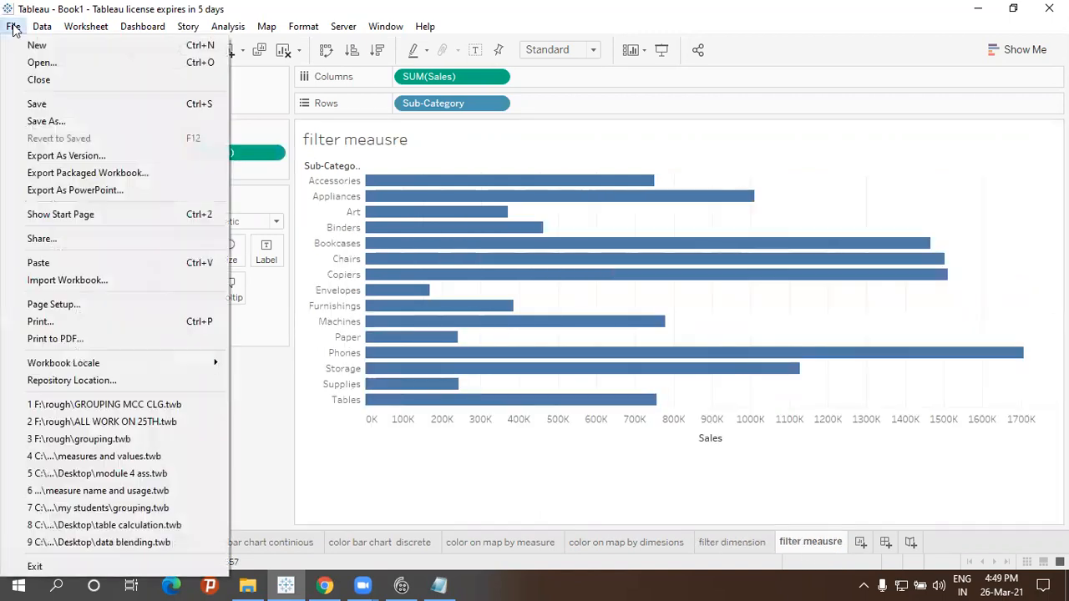
pyautogui.click(36, 103)
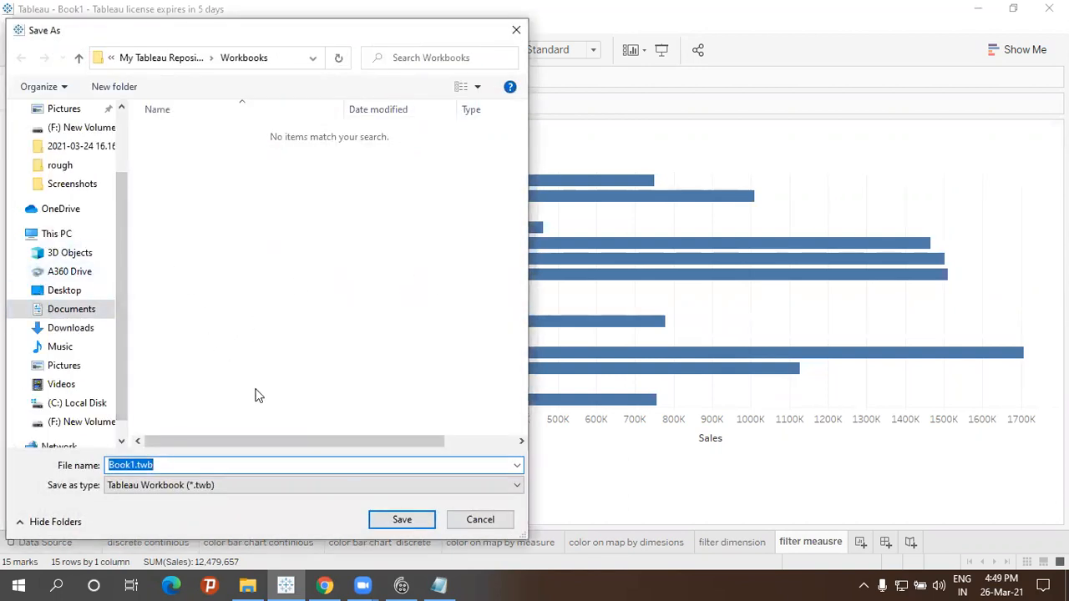
pyautogui.press('BackSpace')
pyautogui.write('discre')
pyautogui.write('t')
pyautogui.write('e and')
pyautogui.press('BackSpace')
pyautogui.press('BackSpace')
pyautogui.press('BackSpace')
pyautogui.write('vs con')
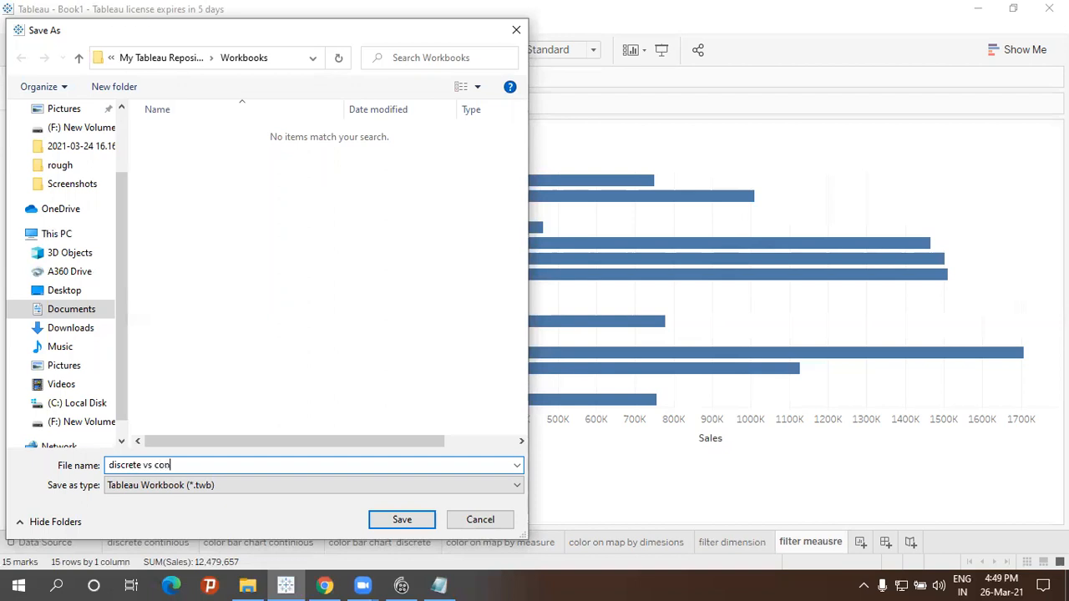
pyautogui.write('tinious')
pyautogui.press('Return')
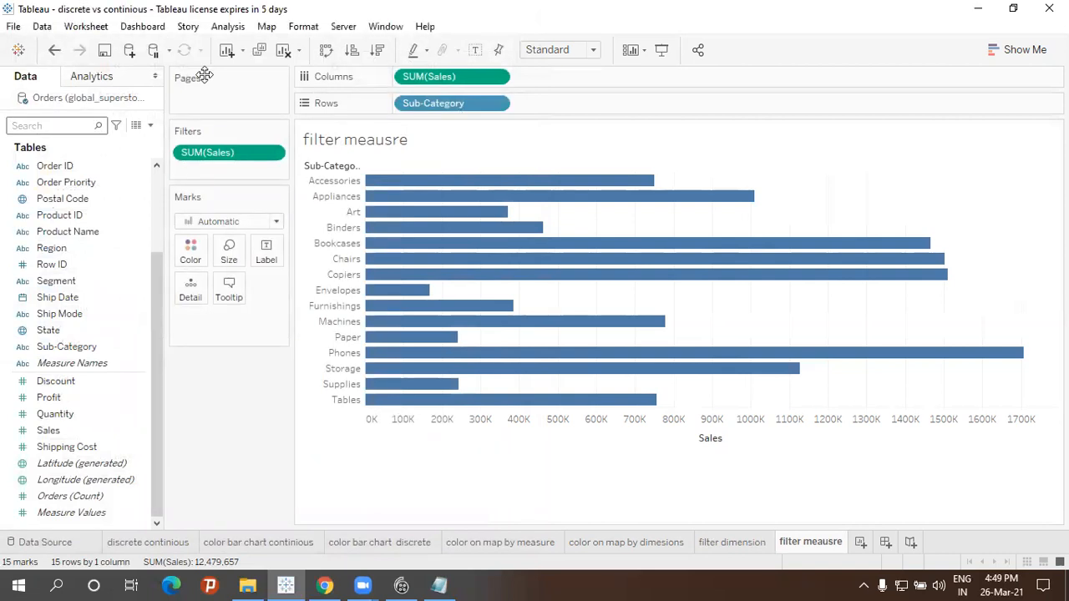
# - Close the workbook and reopen "discrete vs continious" from the recent workbooks on the start page
pyautogui.click(12, 27)
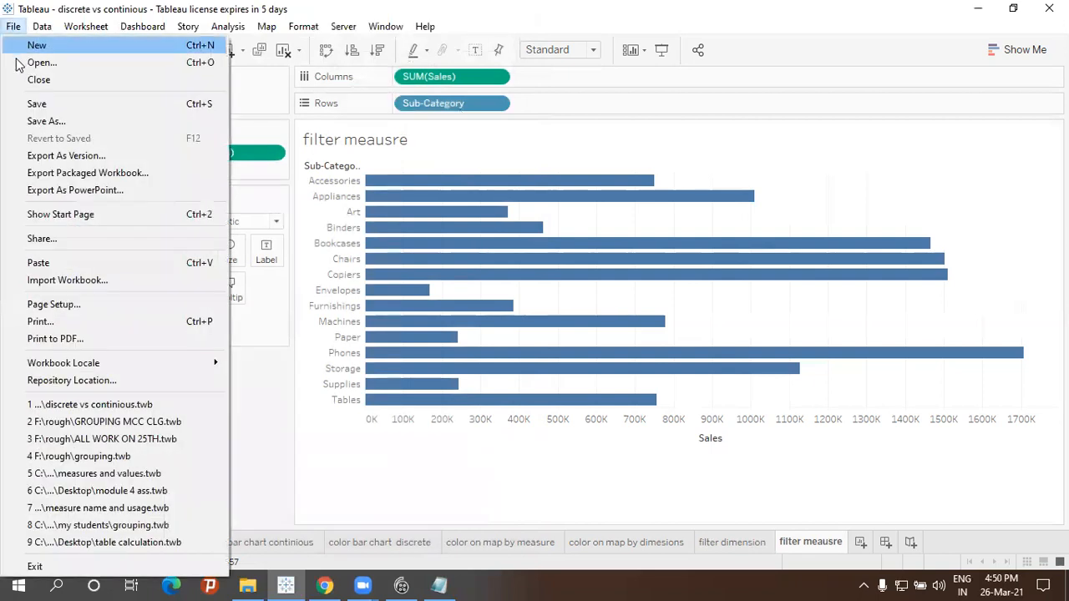
pyautogui.click(7, 32)
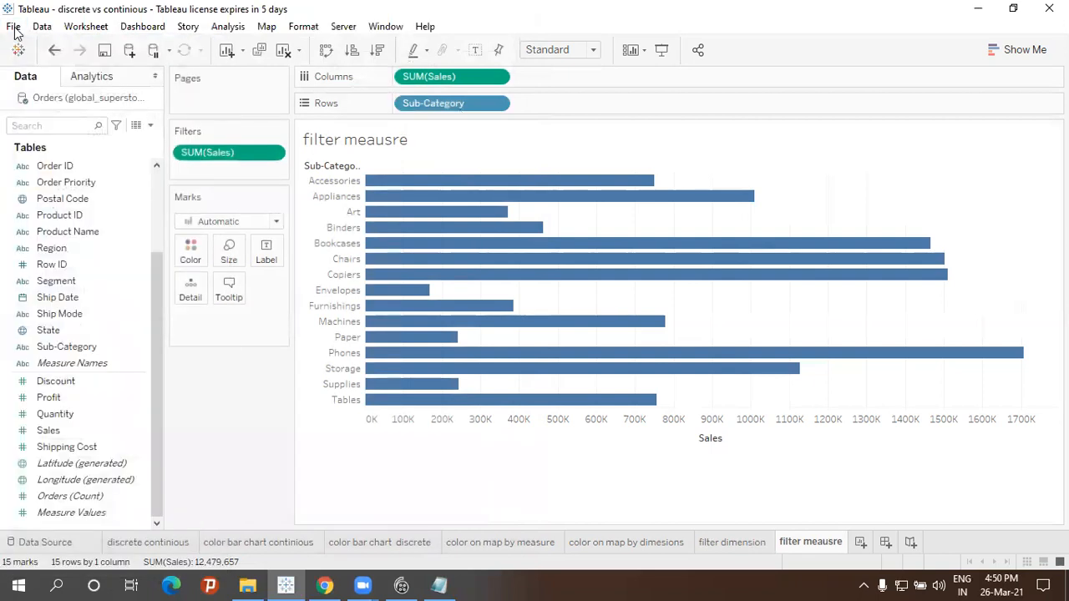
pyautogui.click(14, 31)
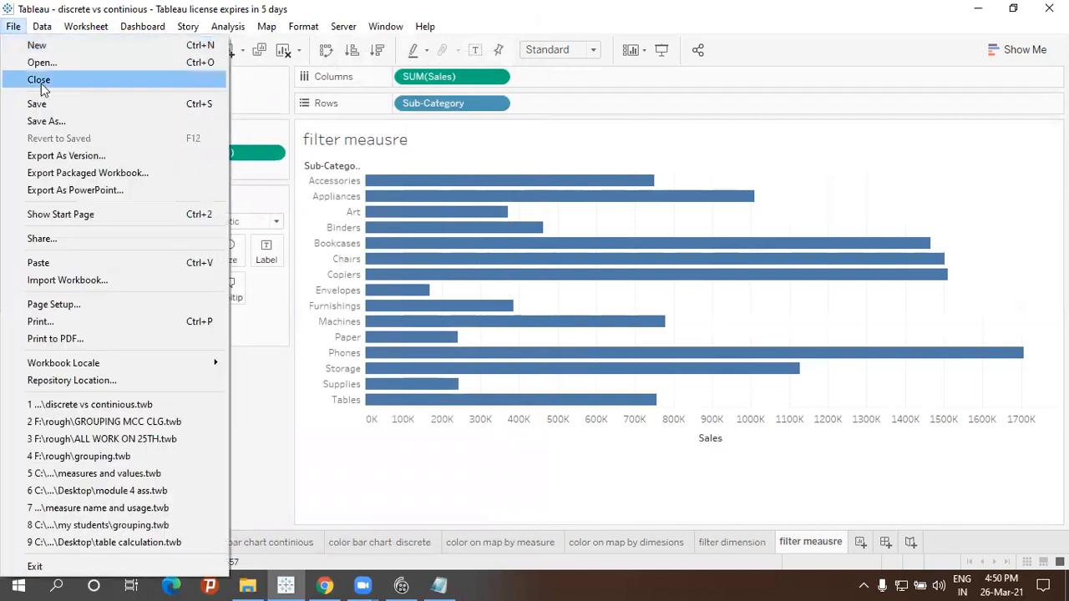
pyautogui.click(41, 81)
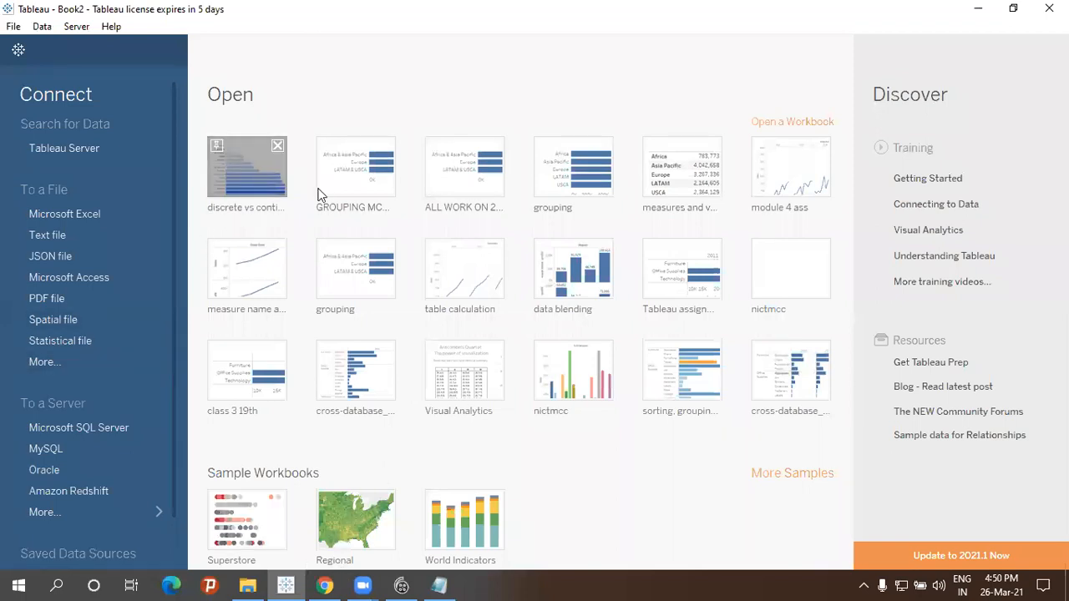
pyautogui.click(249, 172)
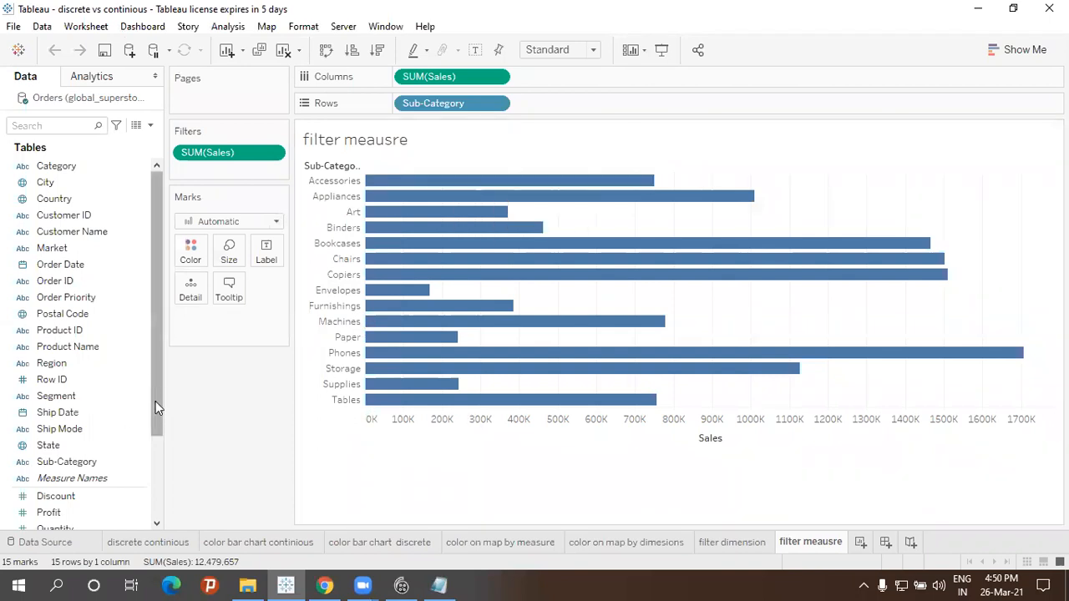
# - Review the SUM(Sales) filter's "At least" settings on the "filter meausre" sheet and close the filter settings
pyautogui.scroll(-3, 91, 441)
pyautogui.click(50, 464)
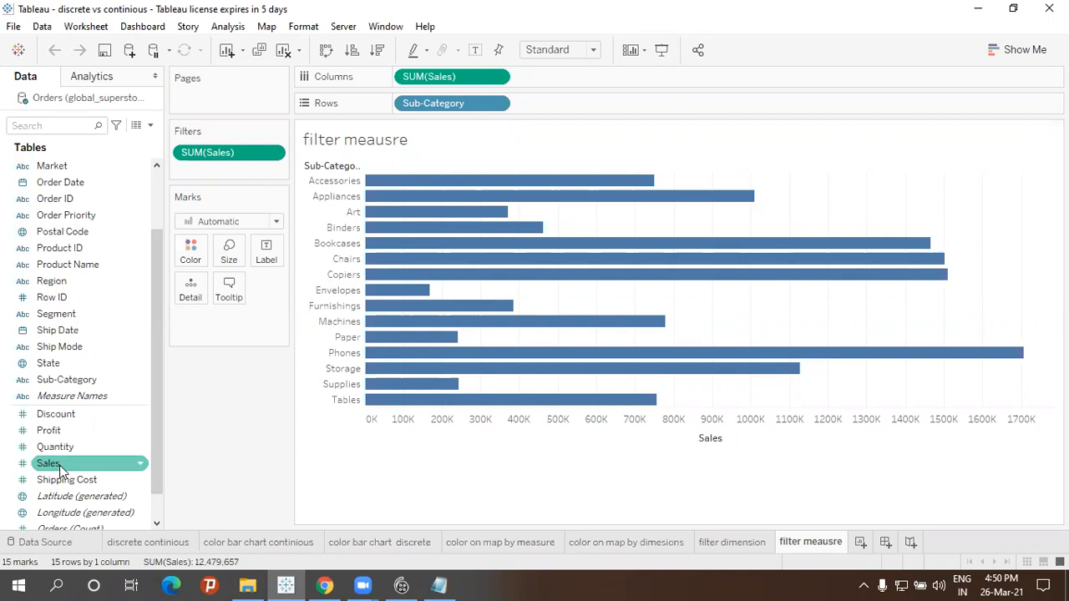
pyautogui.click(272, 154)
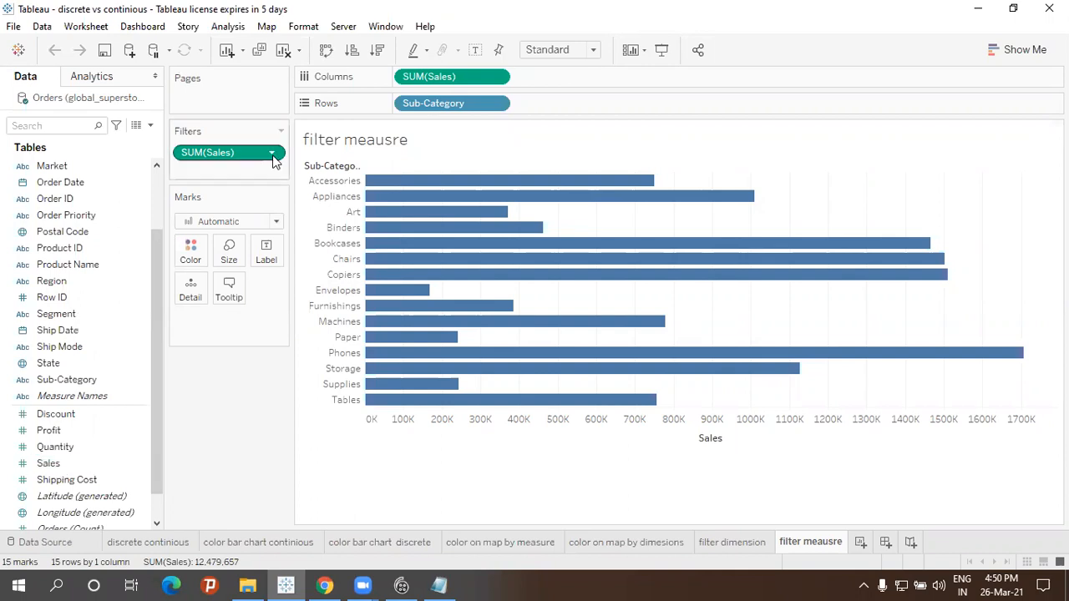
pyautogui.click(247, 173)
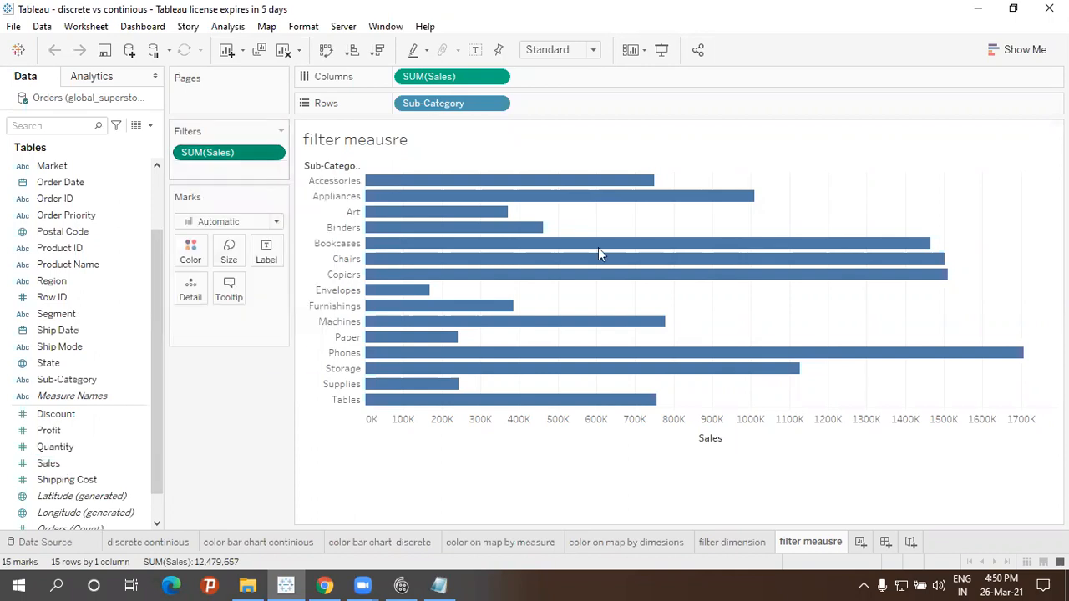
pyautogui.doubleClick(411, 288)
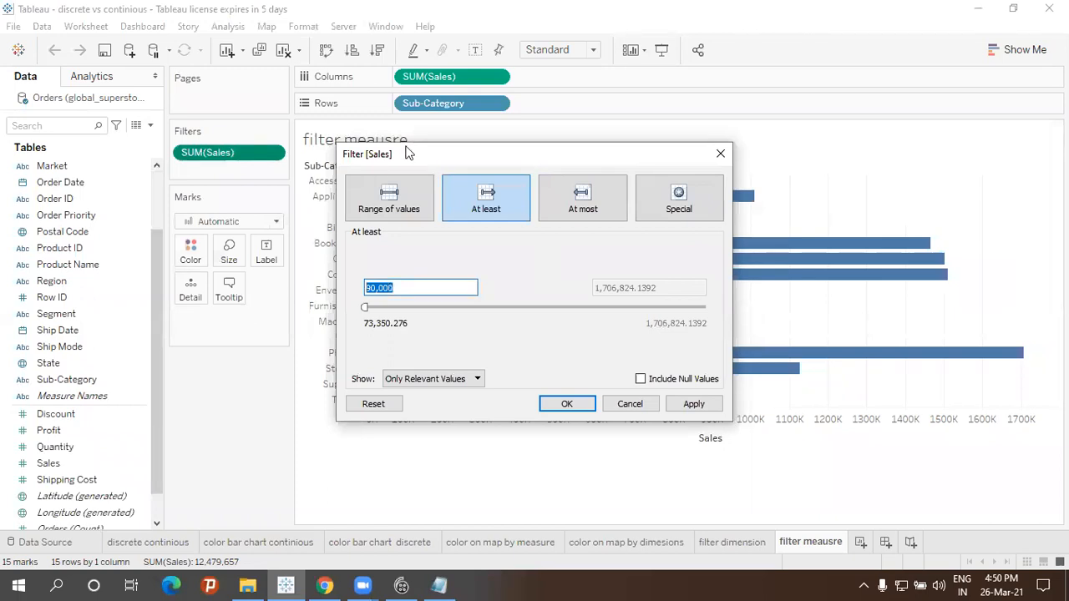
pyautogui.moveTo(408, 153); pyautogui.dragTo(125, 189)
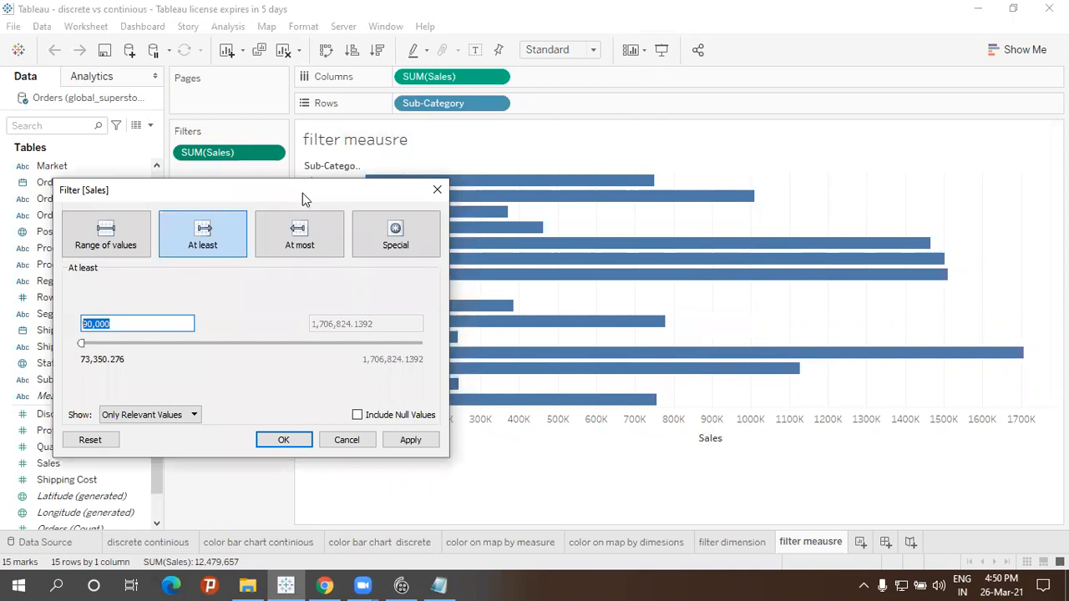
pyautogui.moveTo(303, 193); pyautogui.dragTo(741, 201)
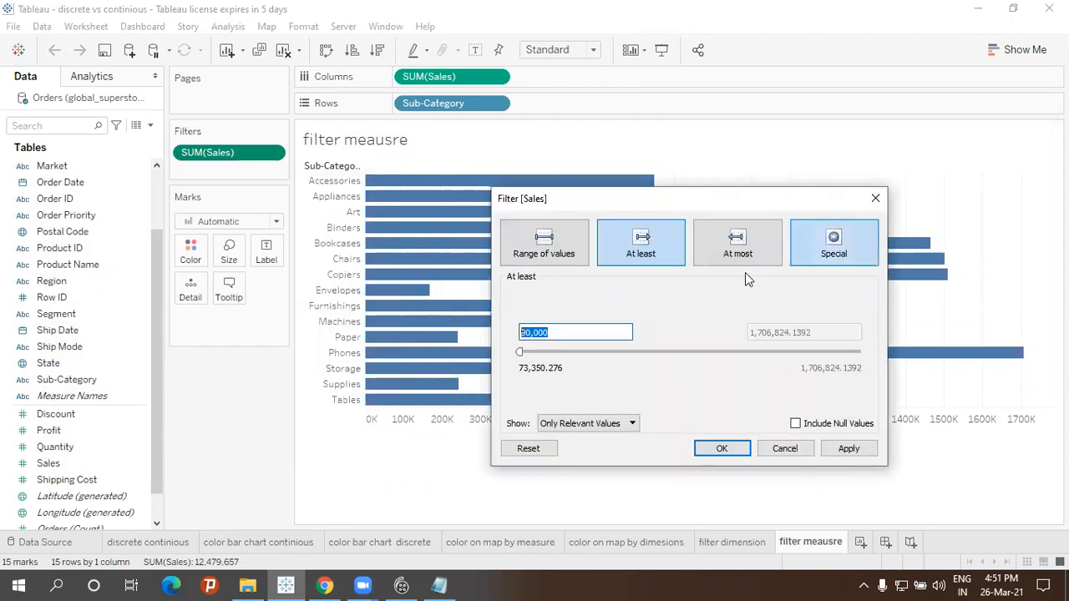
pyautogui.click(835, 449)
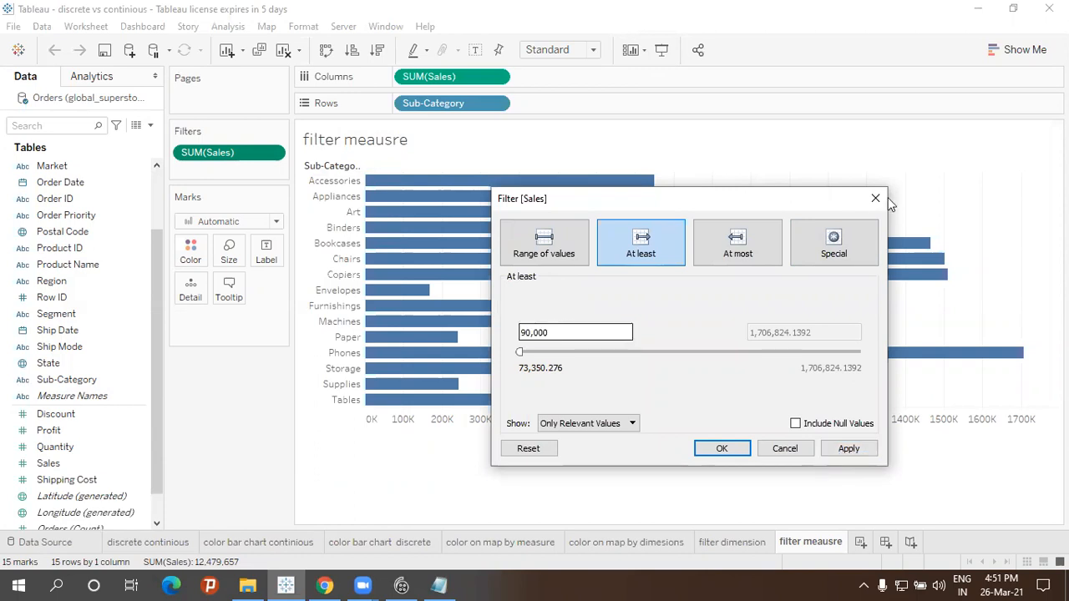
pyautogui.click(722, 449)
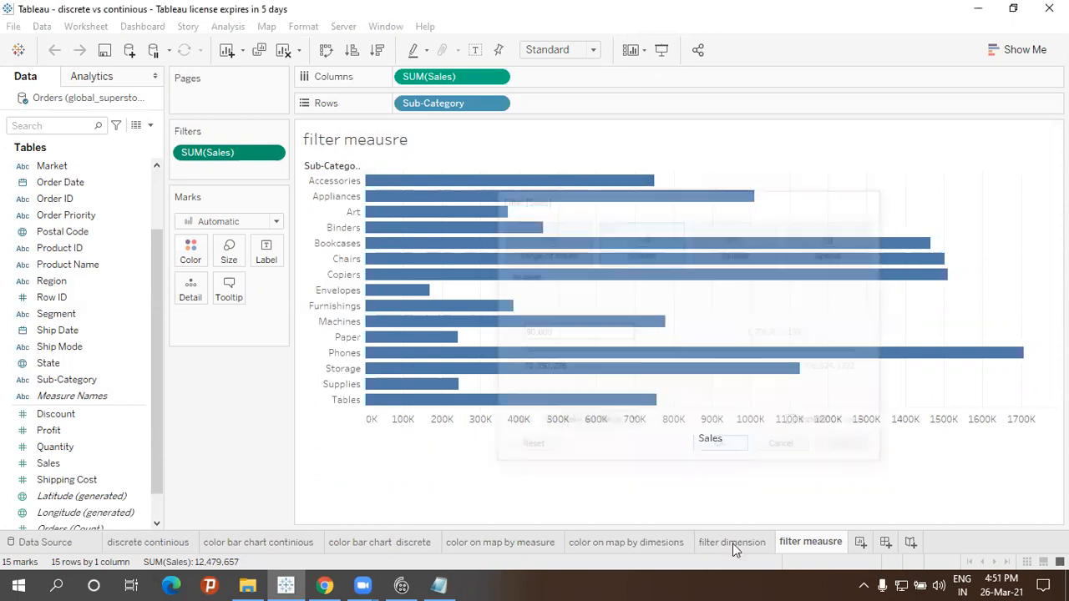
# - On the "filter dimension" sheet, review the category selection in the Category filter and close its settings
pyautogui.click(733, 544)
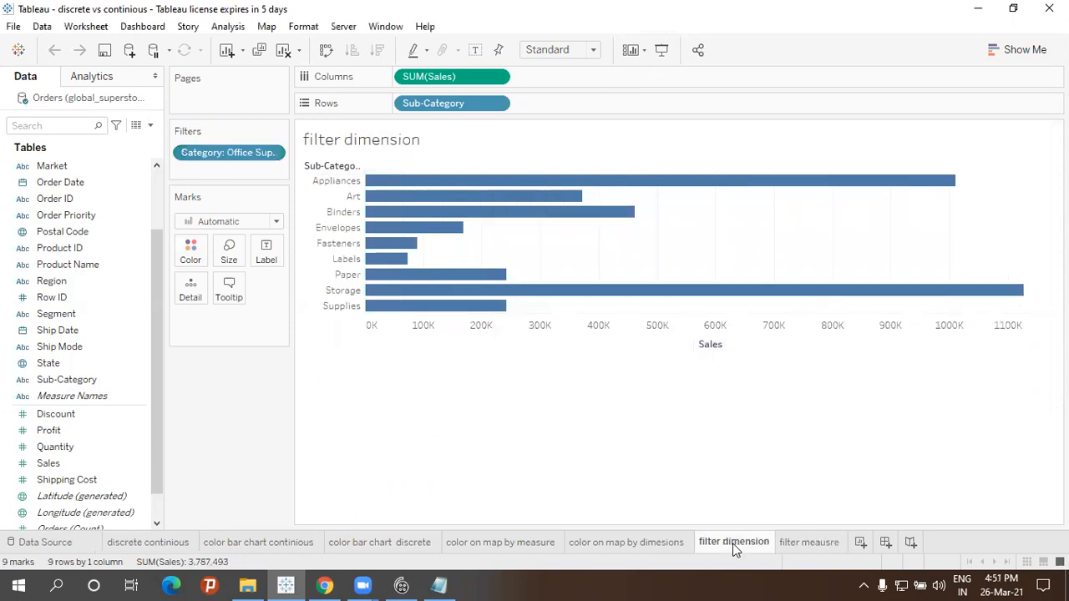
pyautogui.click(271, 153)
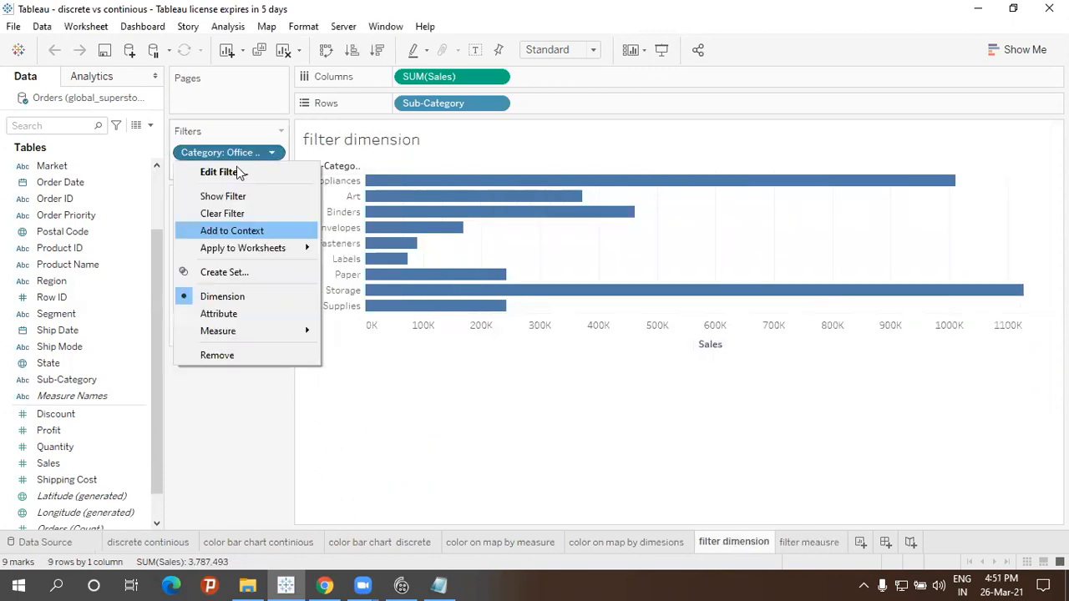
pyautogui.click(224, 172)
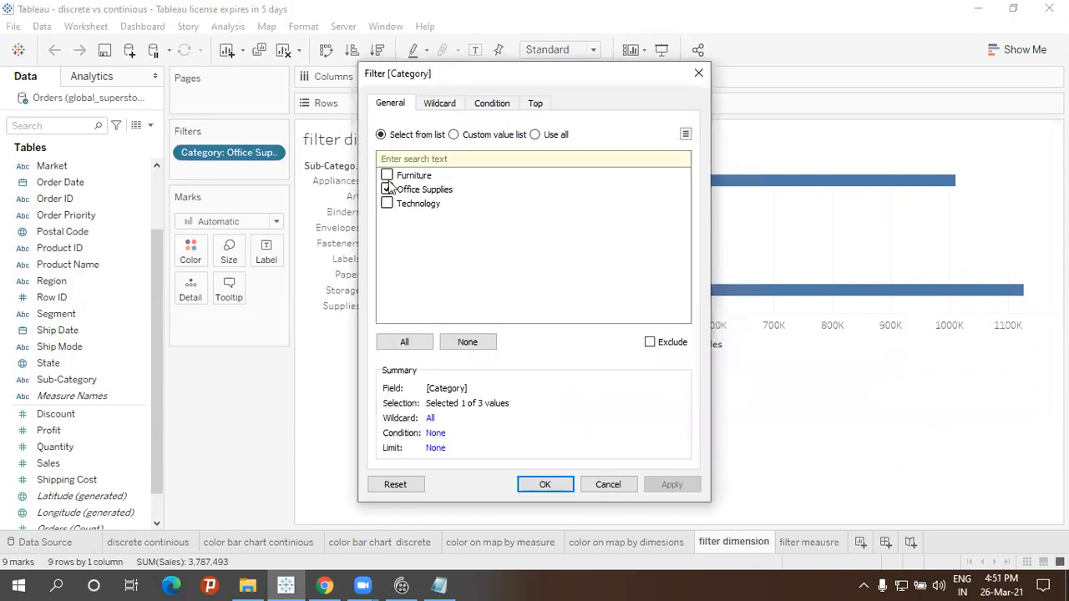
pyautogui.click(451, 190)
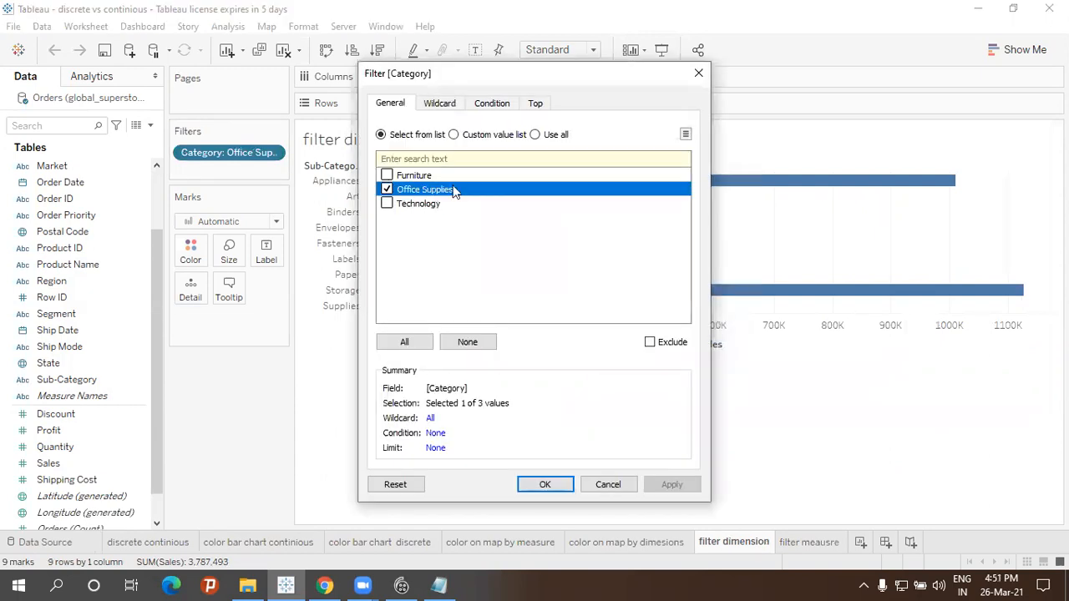
pyautogui.click(445, 221)
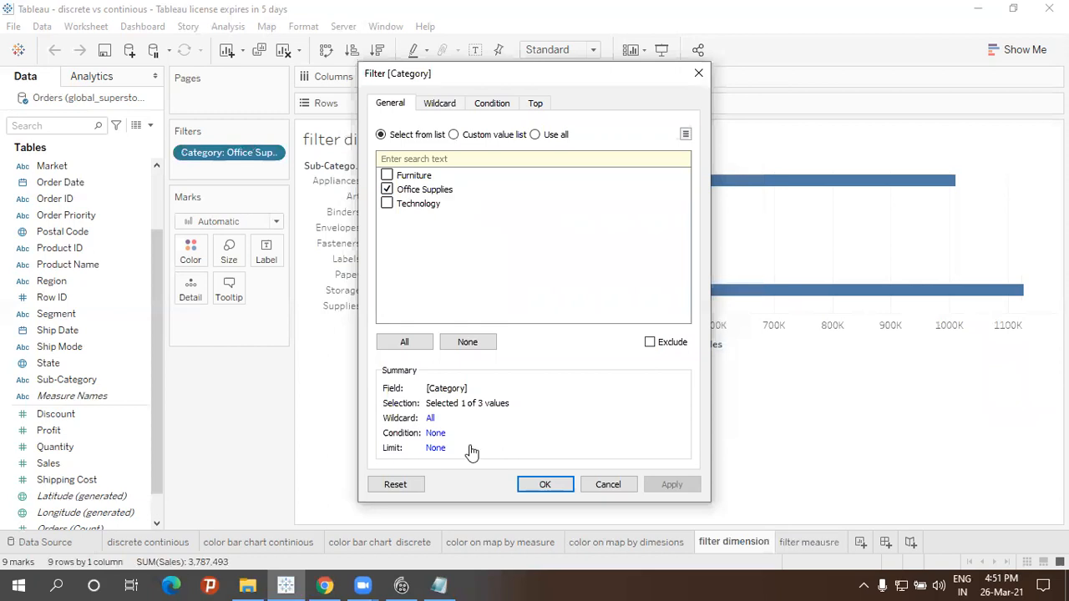
pyautogui.click(545, 484)
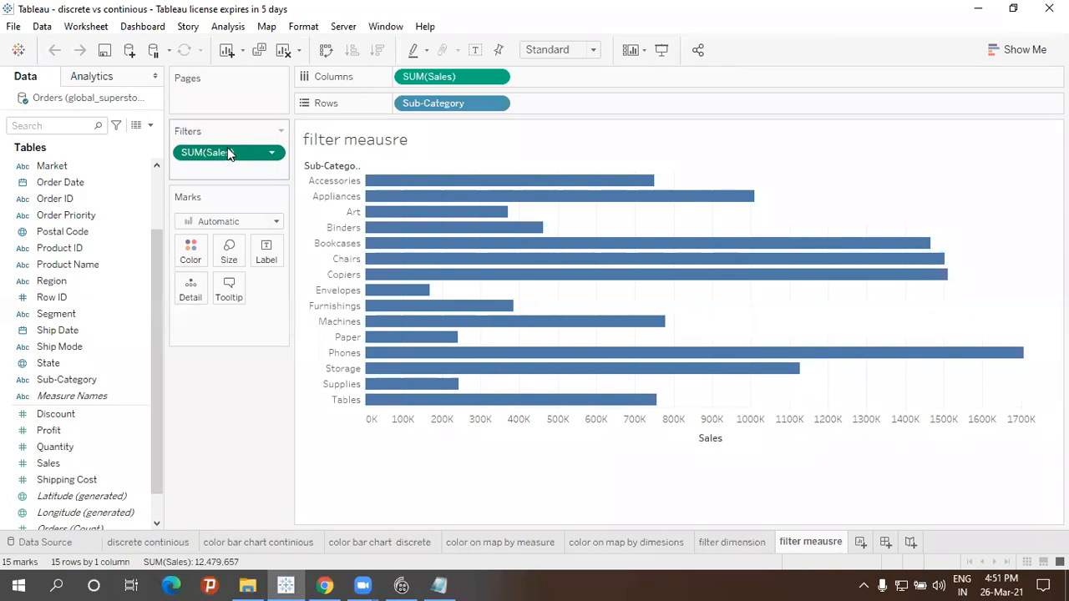
# - Remove the SUM(Sales) filter from the "filter meausre" sheet and preview a new Sales filter aggregated by Sum without applying it
pyautogui.moveTo(233, 157); pyautogui.dragTo(194, 471)
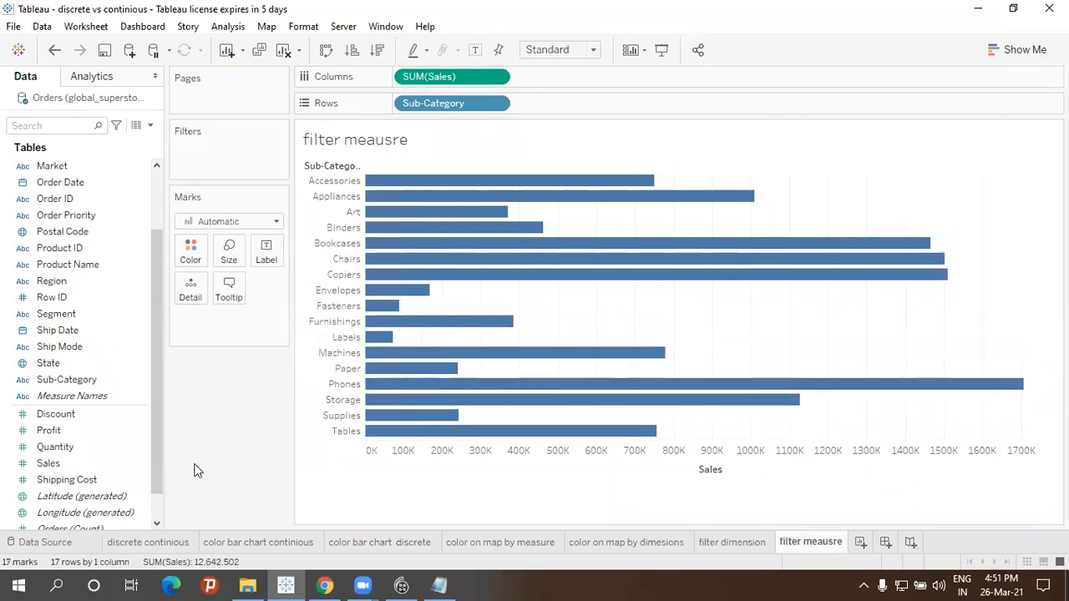
pyautogui.moveTo(47, 466); pyautogui.dragTo(224, 176)
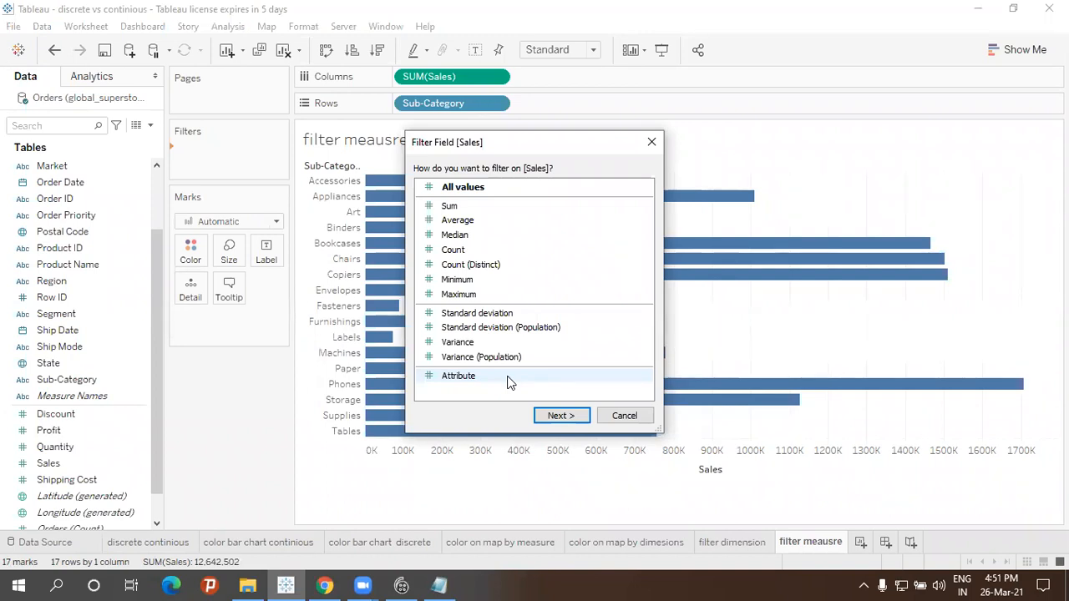
pyautogui.click(484, 208)
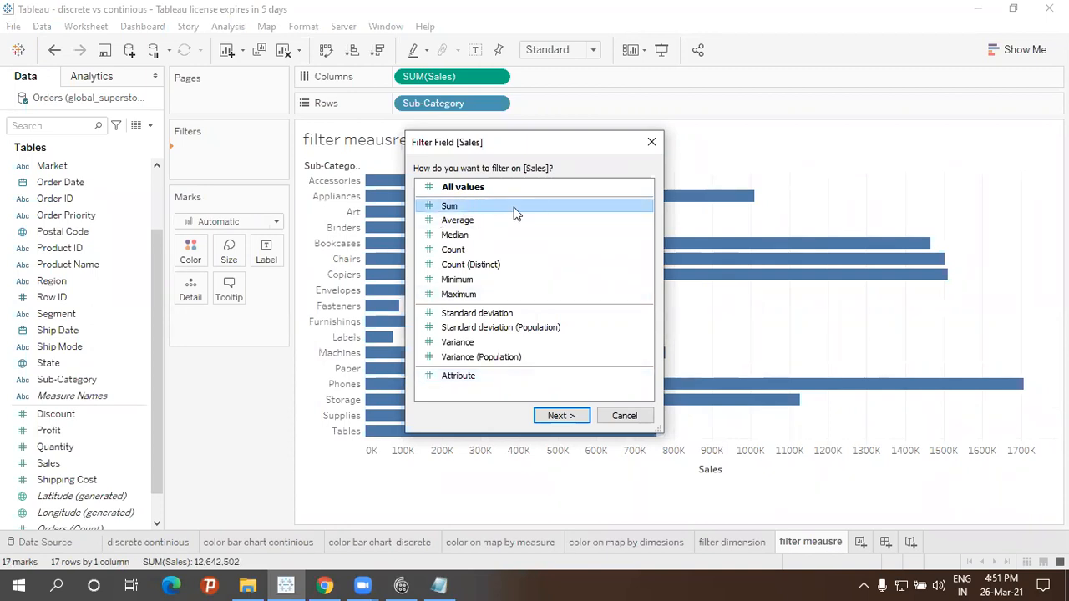
pyautogui.click(561, 416)
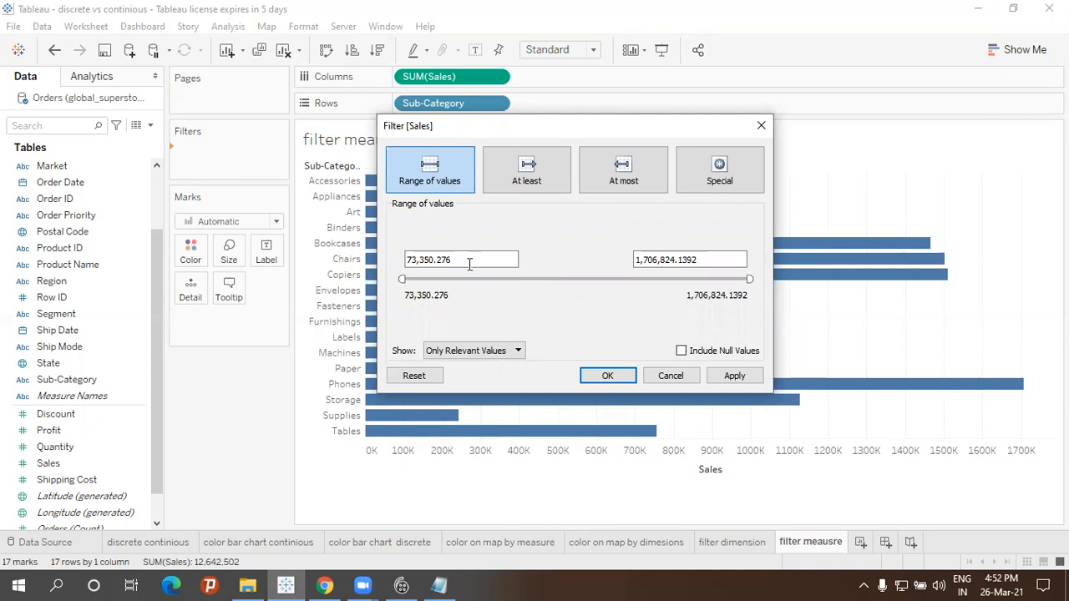
pyautogui.click(672, 375)
# - Preview the range options of a Sales filter aggregated by Average without applying it
pyautogui.moveTo(48, 464); pyautogui.dragTo(220, 139)
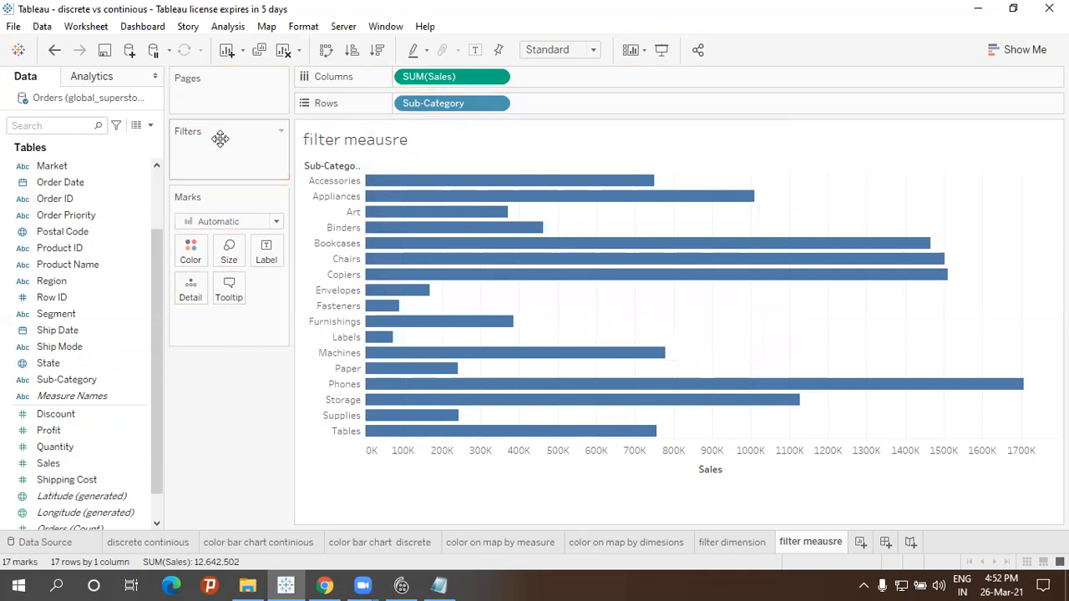
pyautogui.moveTo(50, 463); pyautogui.dragTo(234, 159)
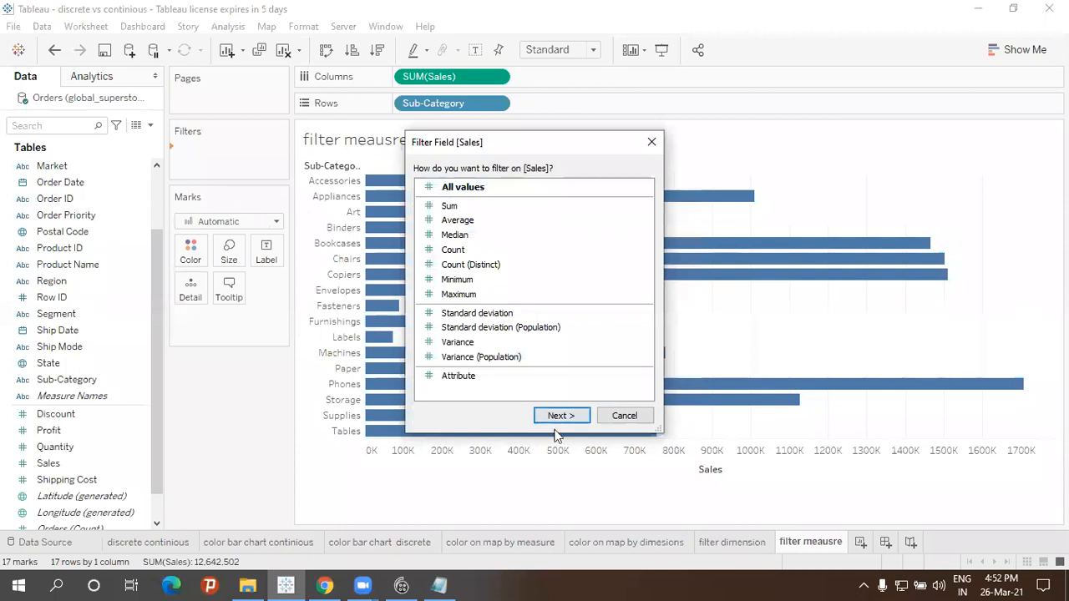
pyautogui.click(447, 223)
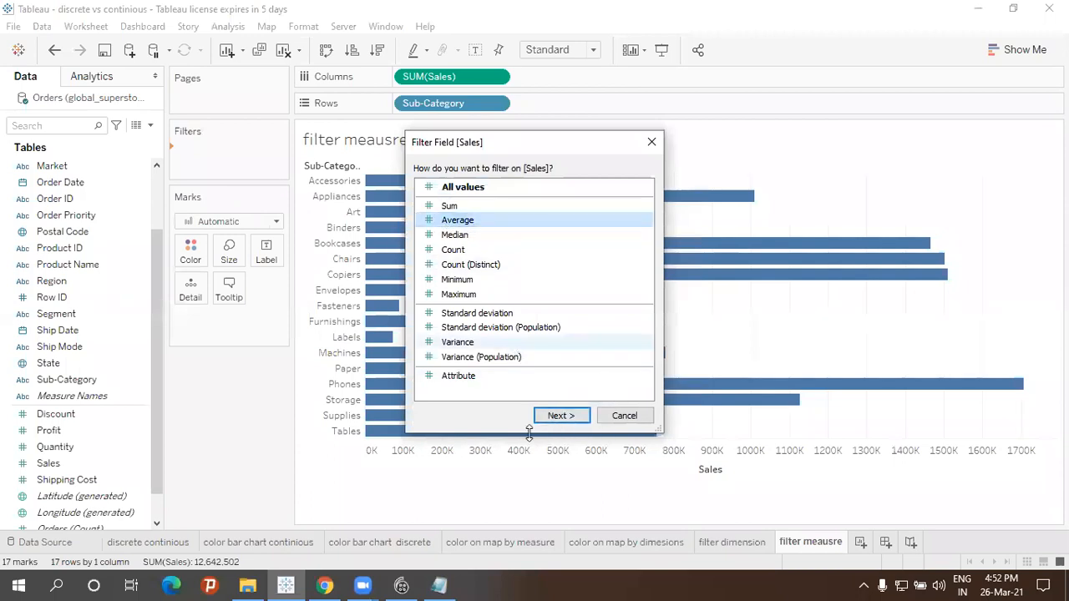
pyautogui.click(562, 415)
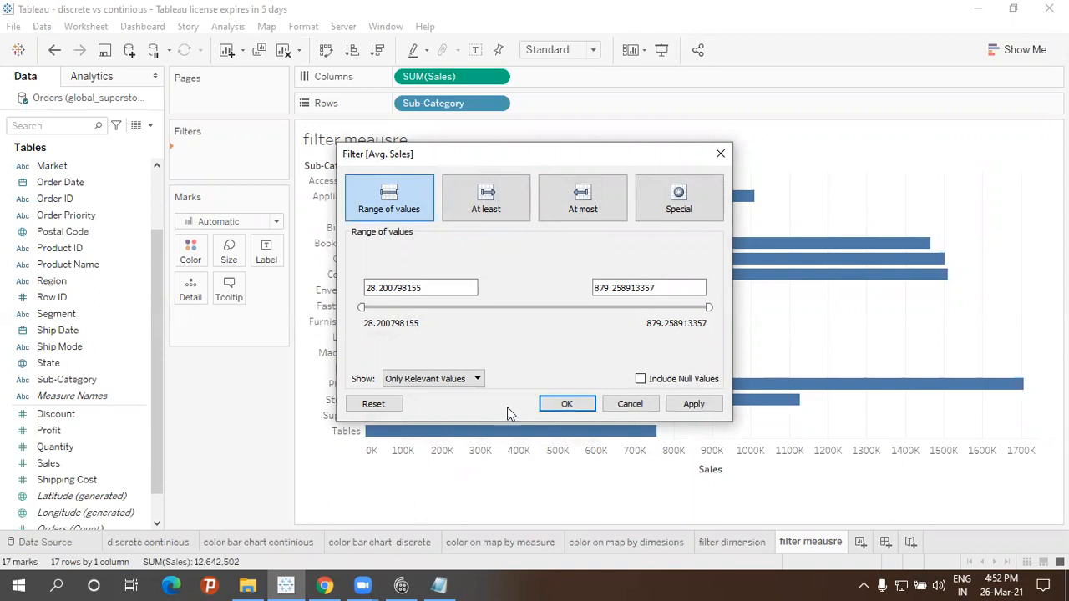
pyautogui.click(622, 406)
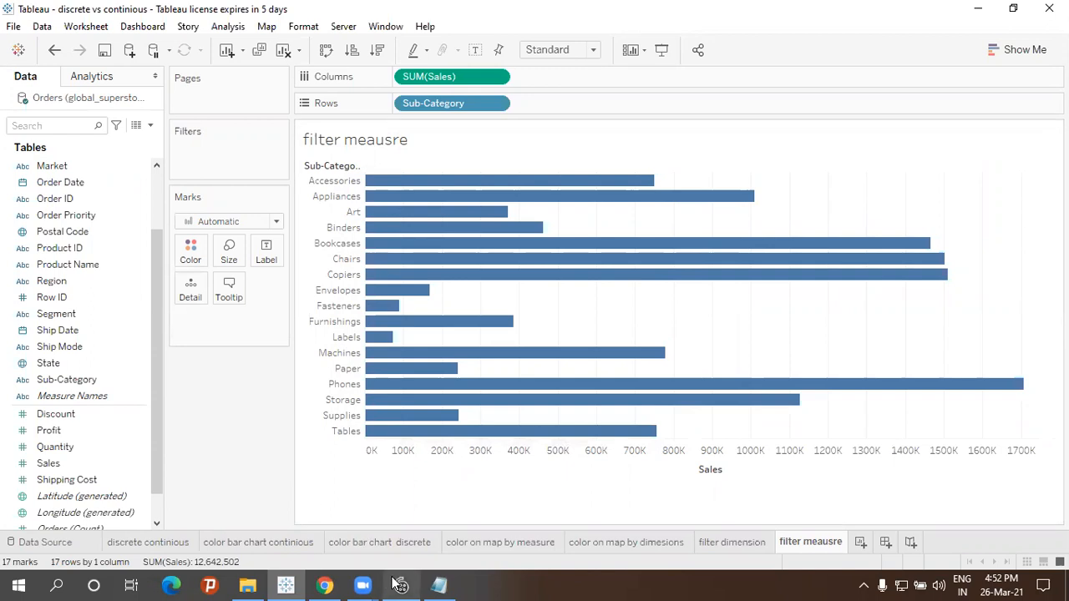
# - Switch to the Notepad notes and add a block of blank lines below "DIFFERENT RANGES OF VALUES.."
pyautogui.moveTo(418, 584)
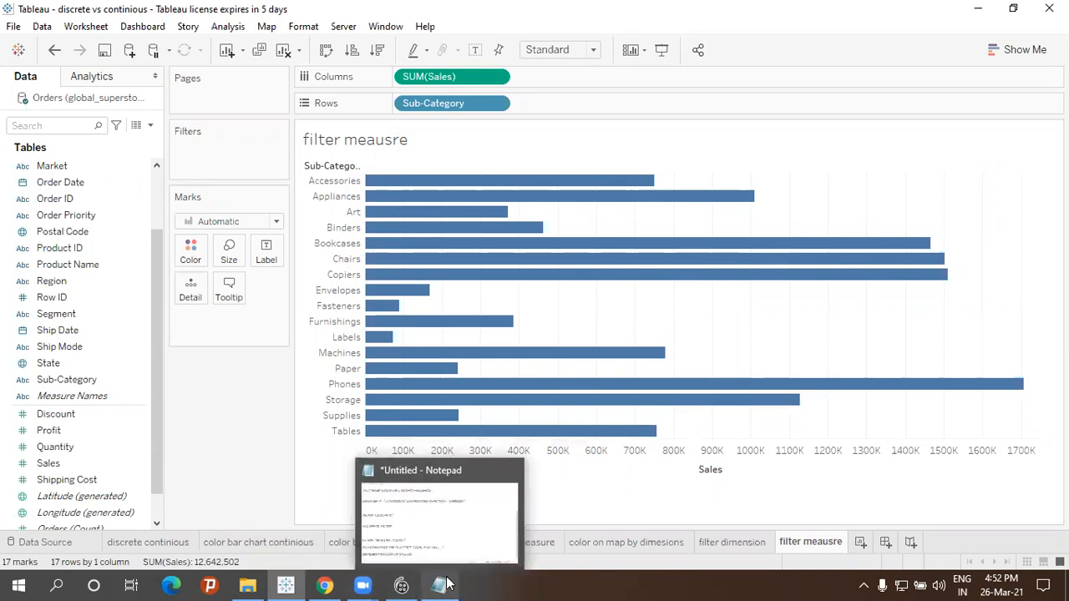
pyautogui.click(408, 540)
pyautogui.press('BackSpace')
pyautogui.press('Return')
pyautogui.press('Return')
pyautogui.press('Return')
pyautogui.press('Return')
pyautogui.press('Return')
pyautogui.press('Return')
pyautogui.press('Return')
pyautogui.press('Return')
pyautogui.press('Return')
pyautogui.press('Return')
pyautogui.press('Return')
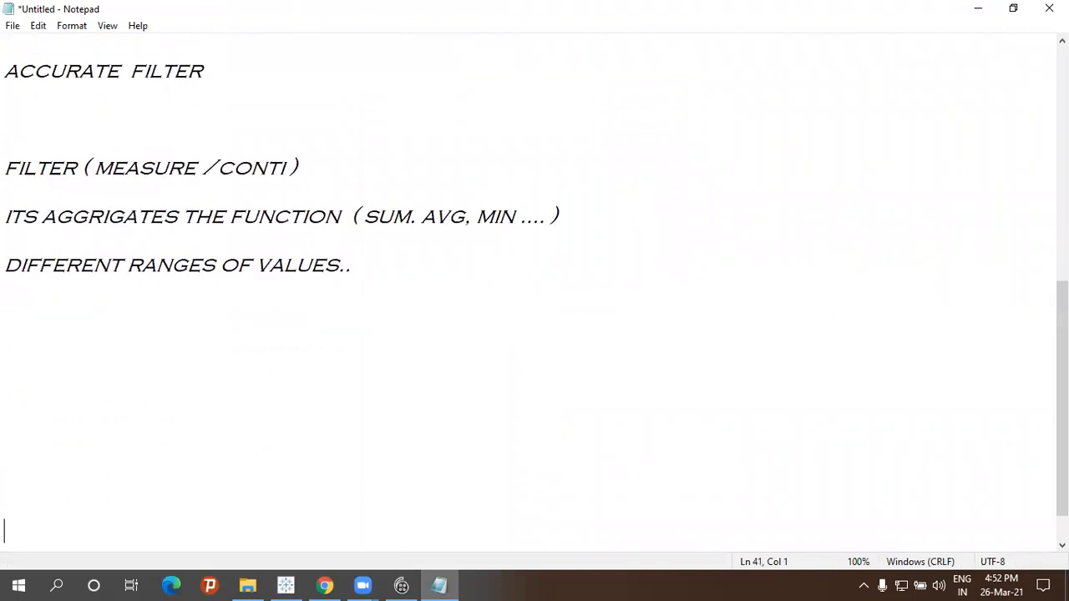
# - Add the line "PARAMETER /FILTER / SETS" to the notes below "DIFFERENT RANGES OF VALUES.."
pyautogui.click(152, 363)
pyautogui.write('PARANETER')
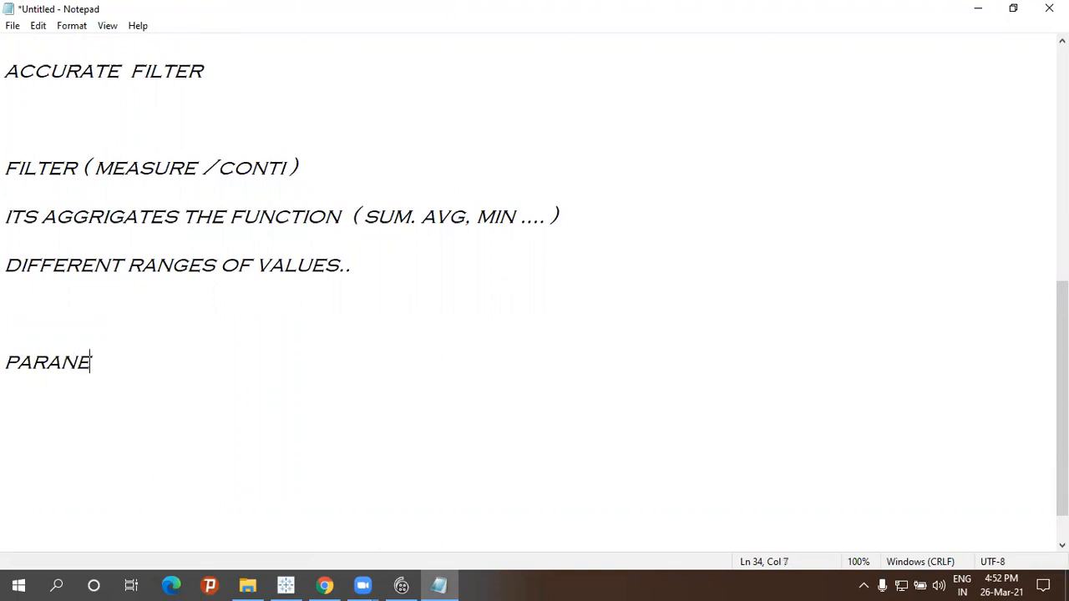
pyautogui.press('BackSpace')
pyautogui.press('BackSpace')
pyautogui.press('BackSpace')
pyautogui.press('BackSpace')
pyautogui.press('BackSpace')
pyautogui.write('METER ')
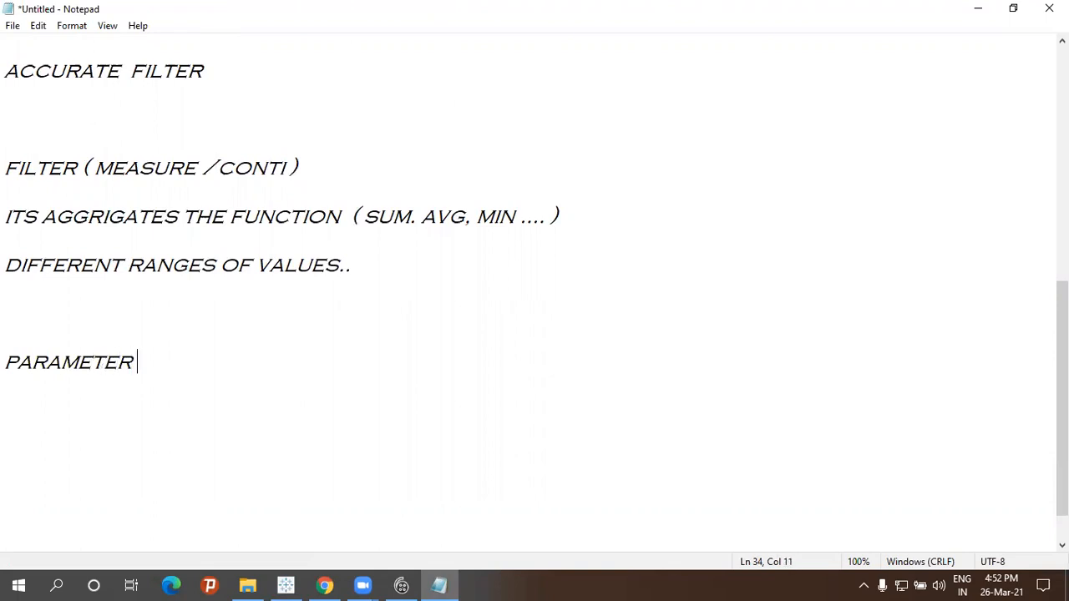
pyautogui.write('/FILTER /SER')
pyautogui.press('BackSpace')
pyautogui.write('TS')
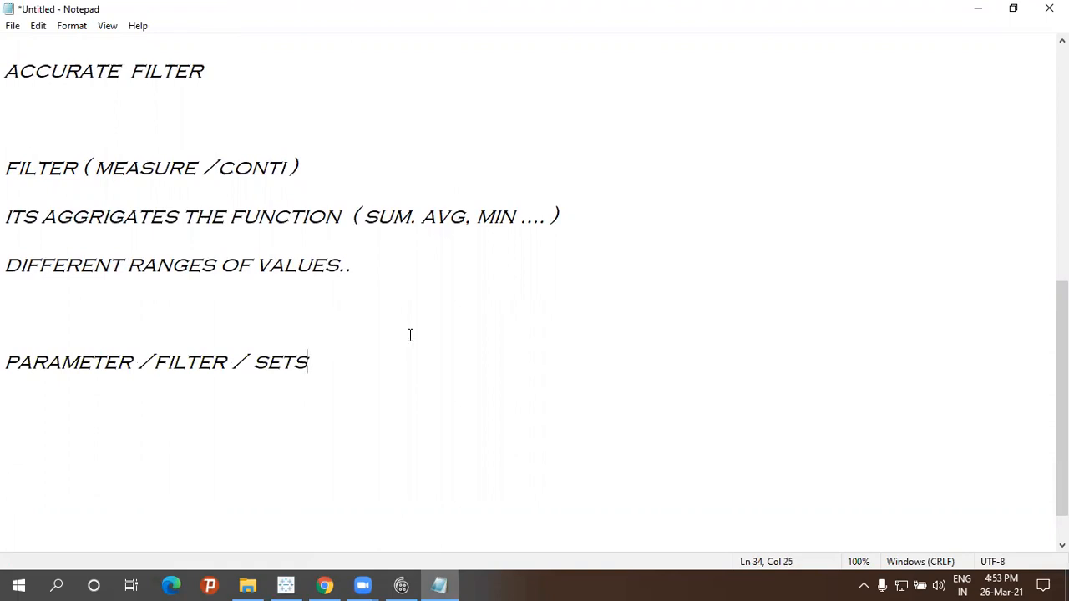
pyautogui.keyDown('shift'); pyautogui.click(7, 333); pyautogui.keyUp('shift')
pyautogui.click(389, 380)
pyautogui.keyDown('shift'); pyautogui.click(8, 288); pyautogui.keyUp('shift')
pyautogui.moveTo(342, 370); pyautogui.dragTo(6, 330)
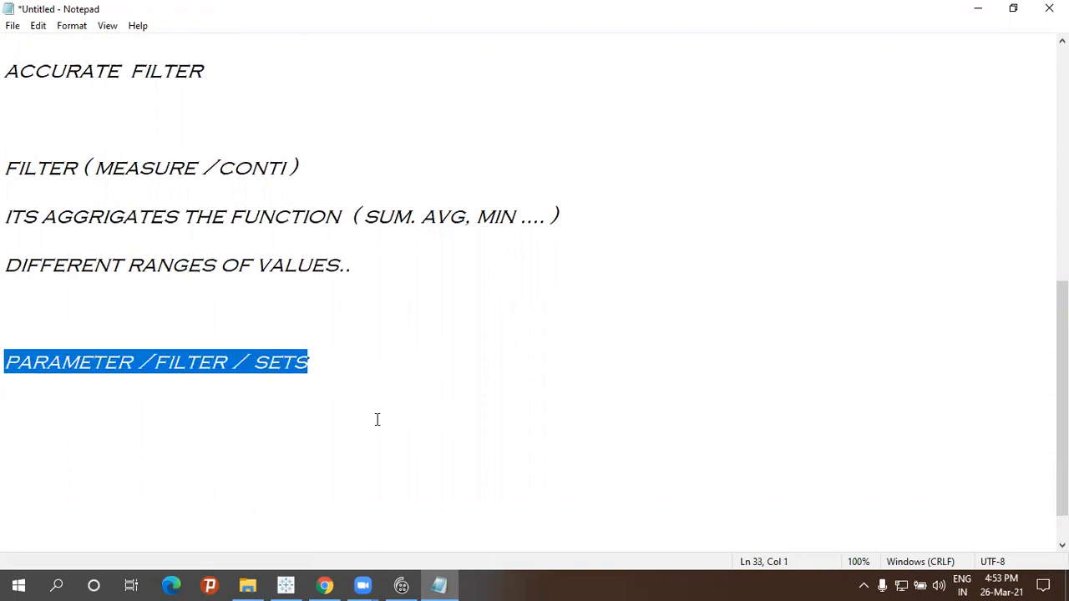
pyautogui.click(346, 365)
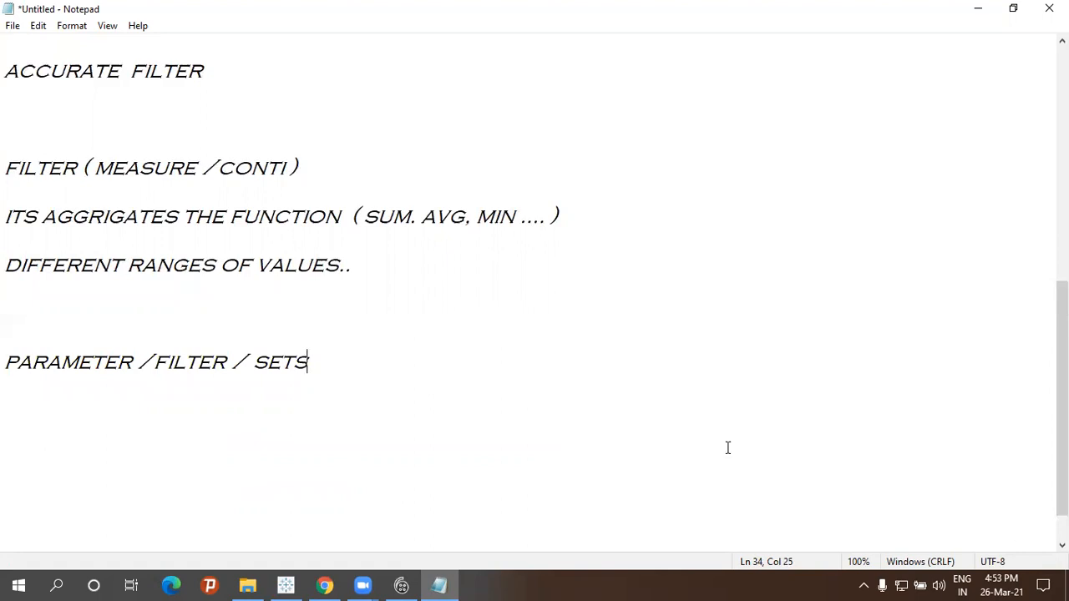
pyautogui.hotkey('alt', 'Tab')
pyautogui.click(673, 299)
pyautogui.hotkey('alt', 'Tab')
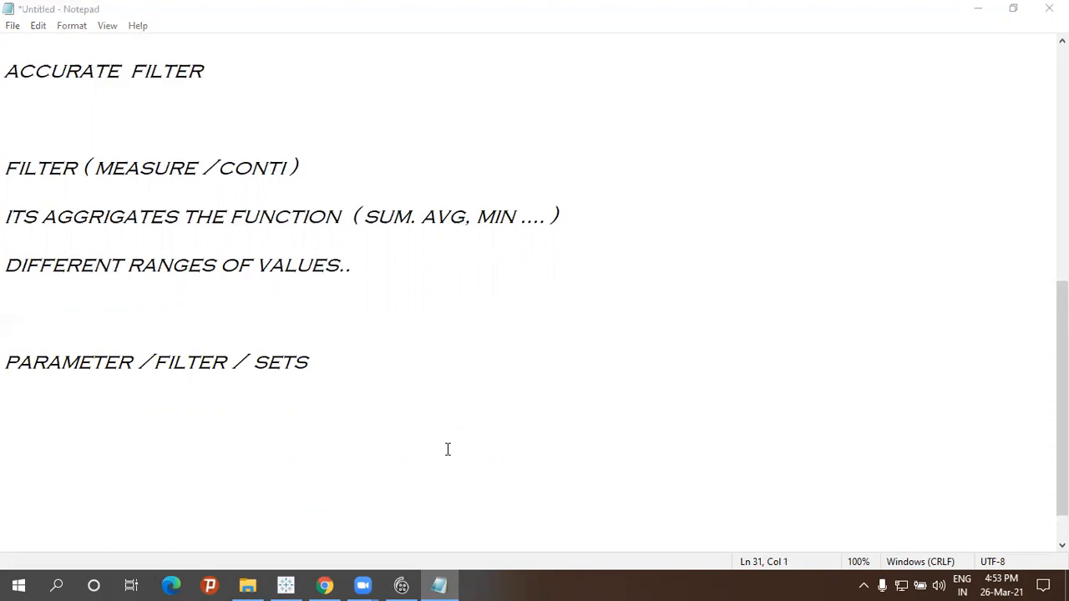